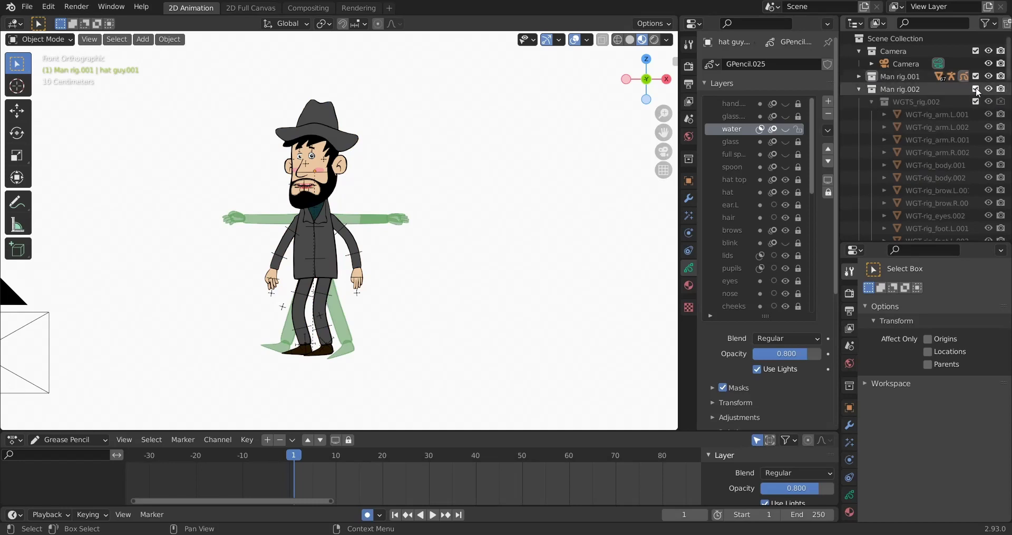
- Exclude the Man rig.001 collection from the view layer and select the hat guy.002 object under rig.001
{"action": "left_click", "coordinate": [976, 77]}
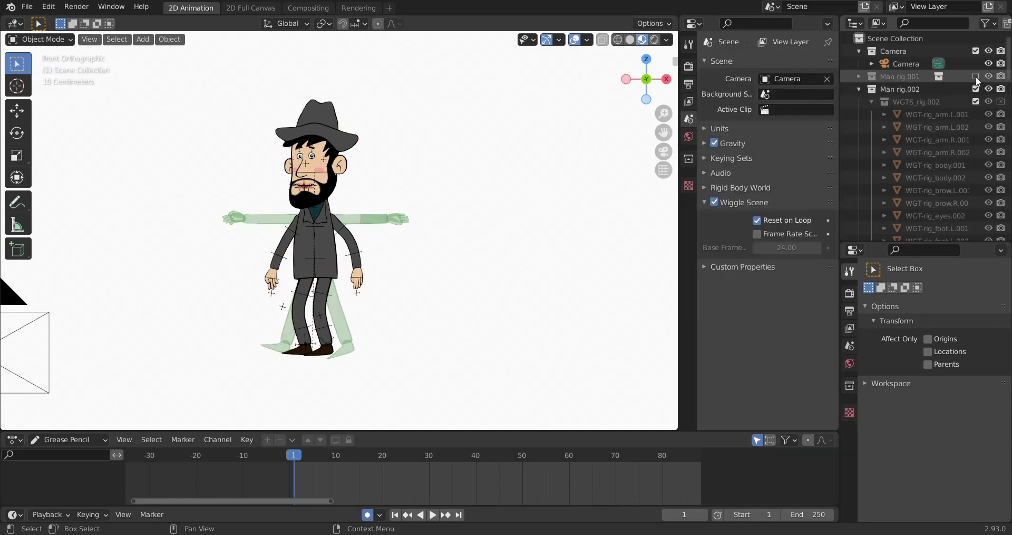
{"action": "left_click", "coordinate": [872, 102]}
{"action": "left_click", "coordinate": [896, 90]}
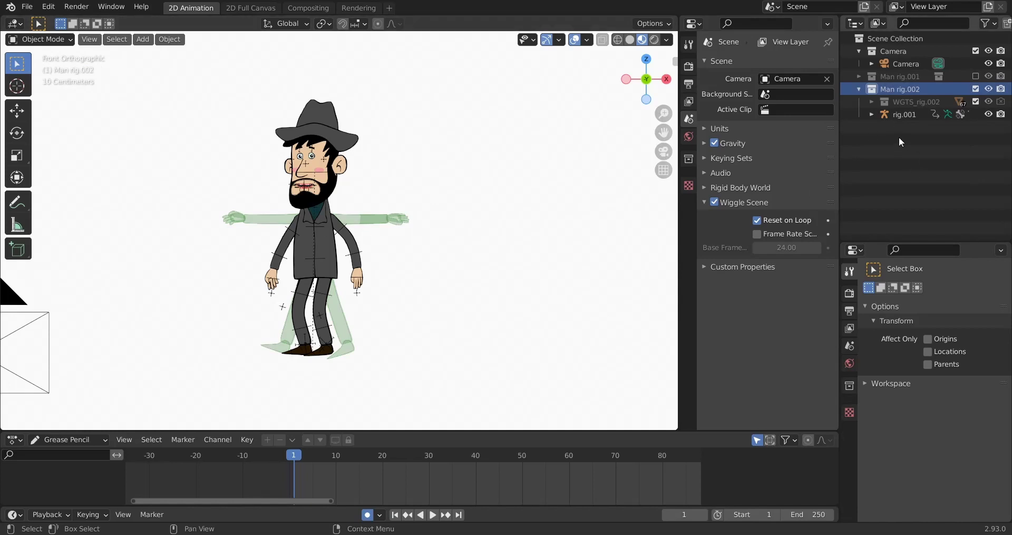
{"action": "left_click", "coordinate": [872, 115]}
{"action": "left_click", "coordinate": [877, 191]}
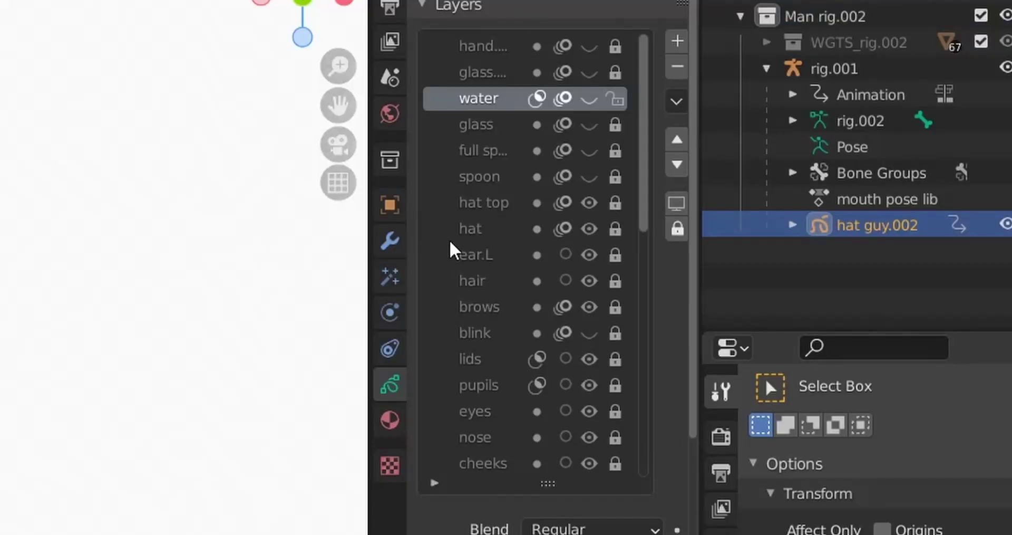
- Examine the hand, glass, water and spoon prop layers of the hat guy.002 grease pencil object
{"action": "left_click", "coordinate": [495, 46]}
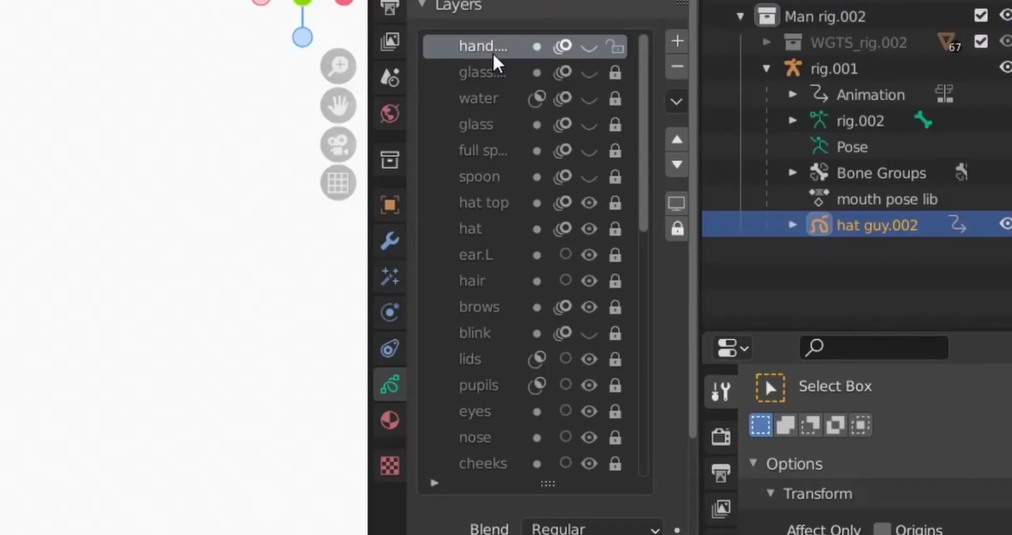
{"action": "left_click", "coordinate": [495, 72]}
{"action": "left_click", "coordinate": [494, 98]}
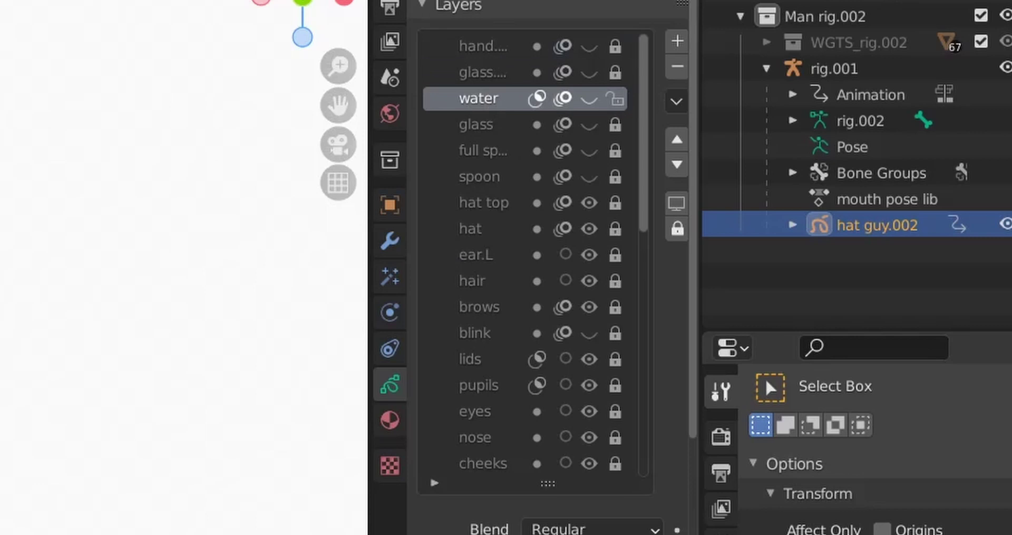
{"action": "left_click", "coordinate": [492, 130]}
{"action": "left_click", "coordinate": [493, 152]}
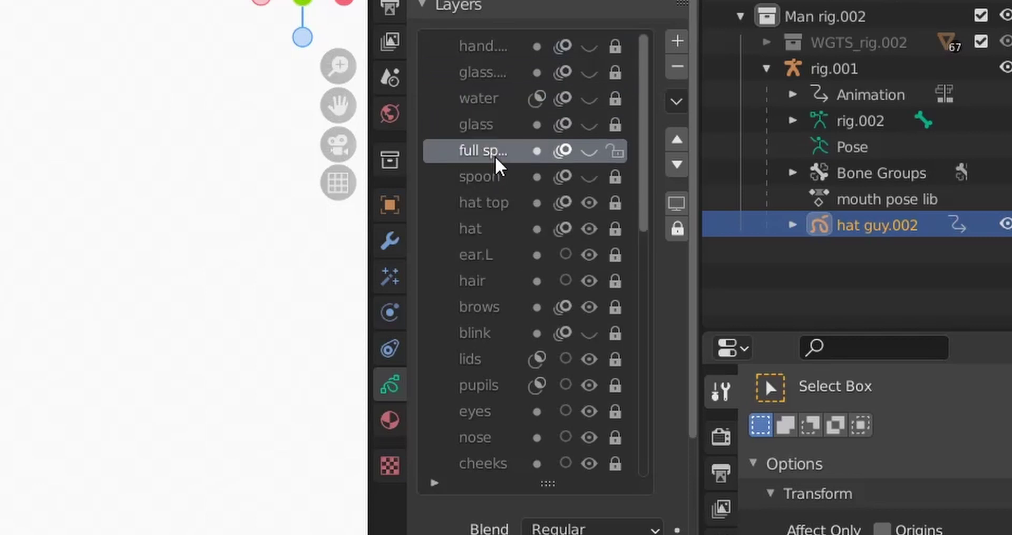
{"action": "left_click", "coordinate": [493, 48]}
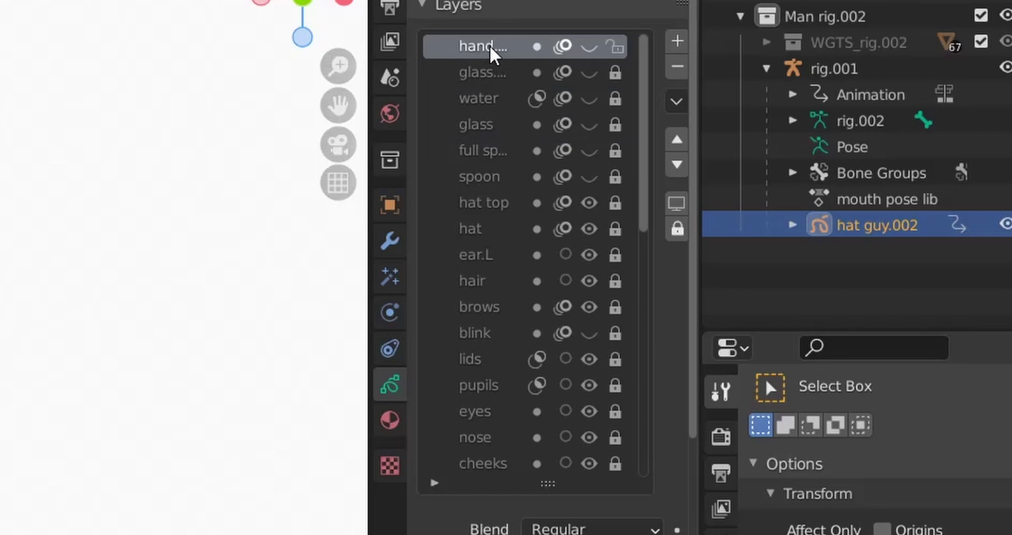
- Check the visibility of the prop layers and delete the glass.001, water and glass layers
{"action": "left_click", "coordinate": [493, 80]}
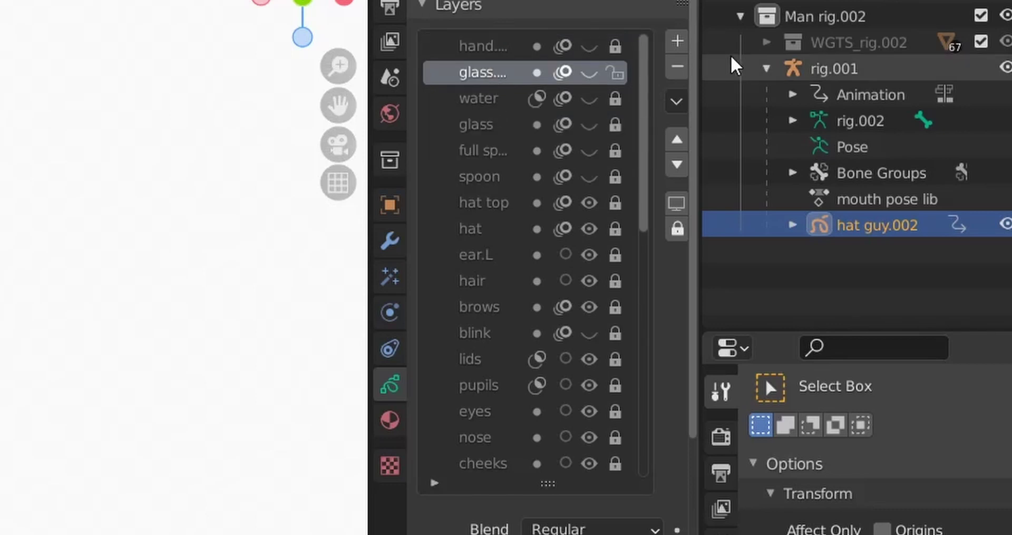
{"action": "left_click", "coordinate": [589, 73]}
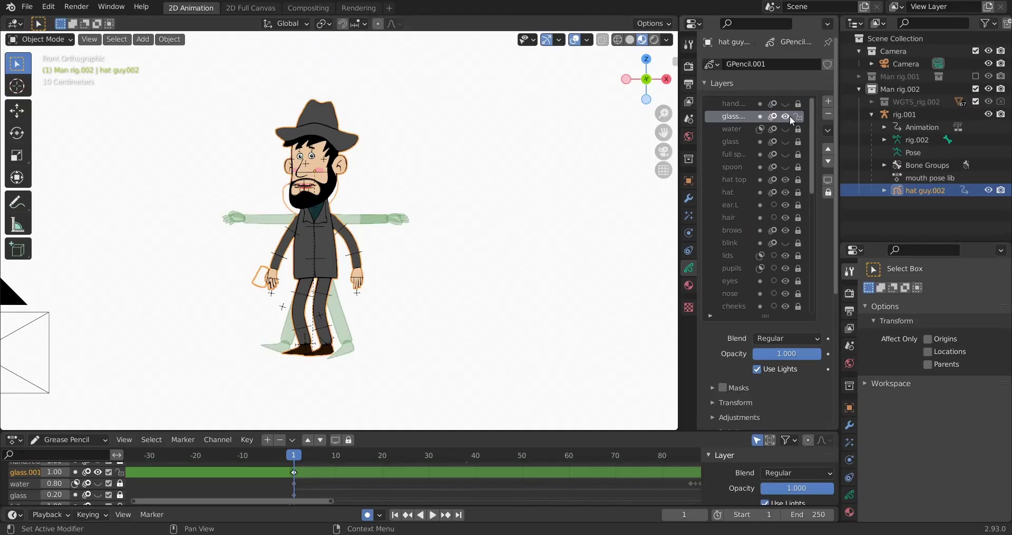
{"action": "left_click", "coordinate": [791, 118]}
{"action": "left_click", "coordinate": [788, 127]}
{"action": "left_click", "coordinate": [788, 127]}
{"action": "left_click", "coordinate": [787, 127]}
{"action": "left_click", "coordinate": [788, 126]}
{"action": "left_click", "coordinate": [828, 114]}
{"action": "left_click", "coordinate": [828, 114]}
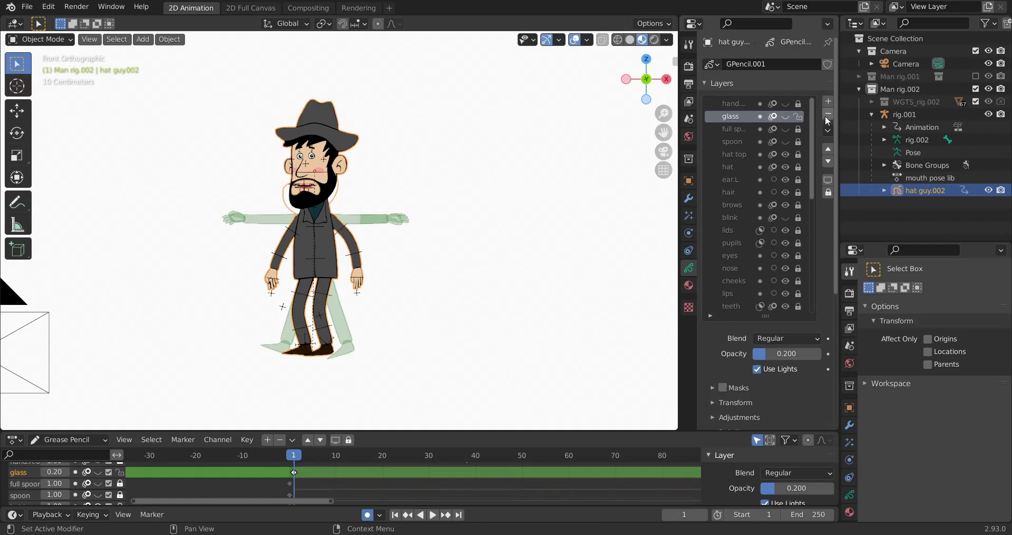
{"action": "left_click", "coordinate": [828, 114]}
- Widen the properties area and delete the full spoon and spoon layers
{"action": "left_click_drag", "start_coordinate": [680, 126], "coordinate": [630, 127]}
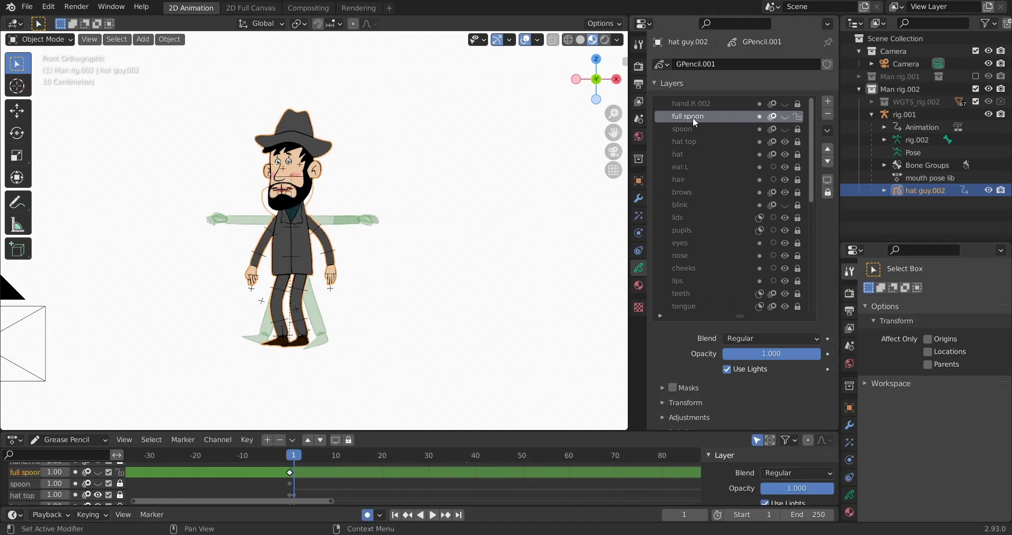
{"action": "left_click", "coordinate": [828, 114]}
{"action": "left_click", "coordinate": [785, 116]}
{"action": "scroll", "coordinate": [228, 306], "scroll_direction": "up", "scroll_amount": 5}
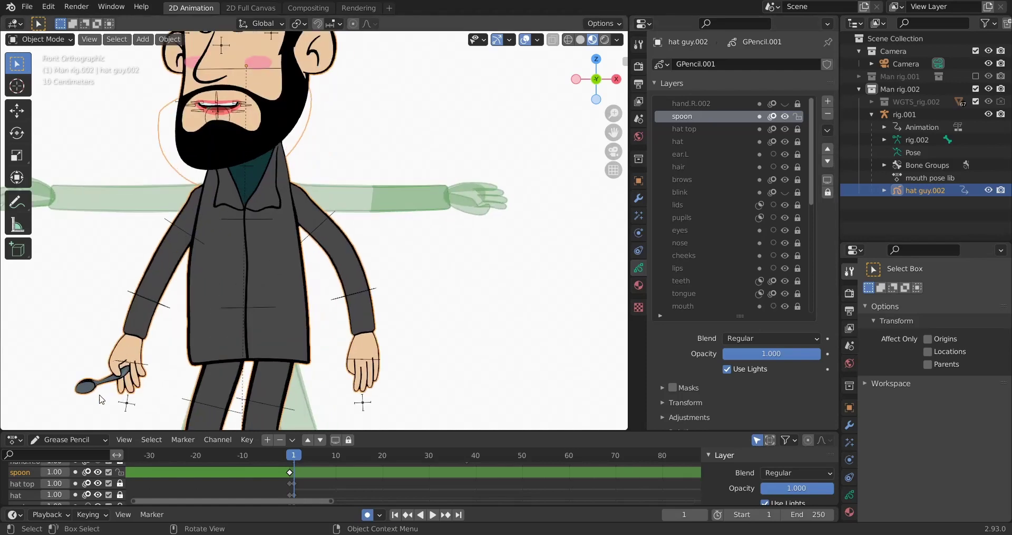
{"action": "scroll", "coordinate": [192, 361], "scroll_direction": "down", "scroll_amount": 3}
{"action": "left_click", "coordinate": [828, 114]}
- Delete the brows, lids, pupils, eyes, nose, cheeks, lips, teeth, tongue, mouth and beard hole layers, keeping the blink layer
{"action": "left_click", "coordinate": [699, 129]}
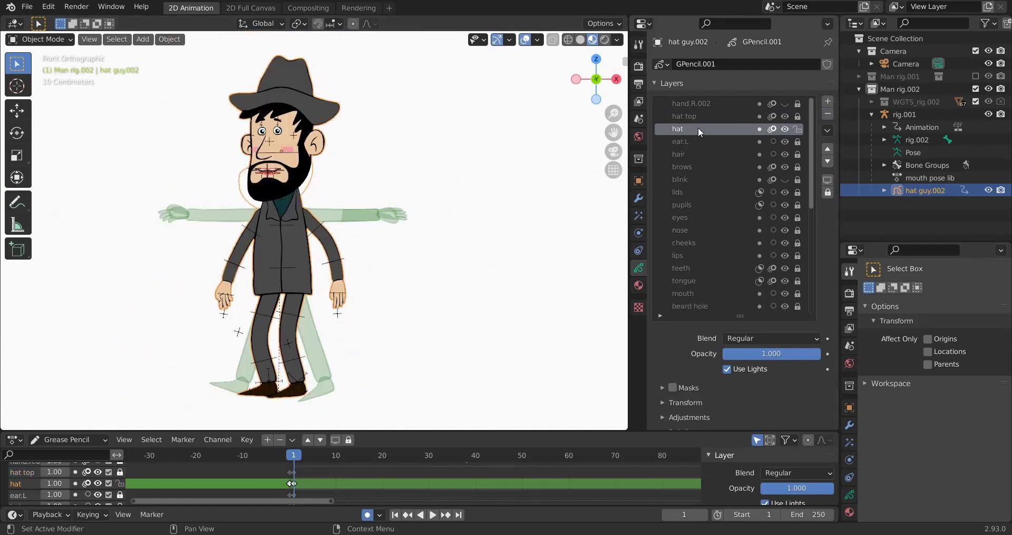
{"action": "left_click", "coordinate": [697, 143]}
{"action": "left_click", "coordinate": [696, 156]}
{"action": "left_click", "coordinate": [696, 168]}
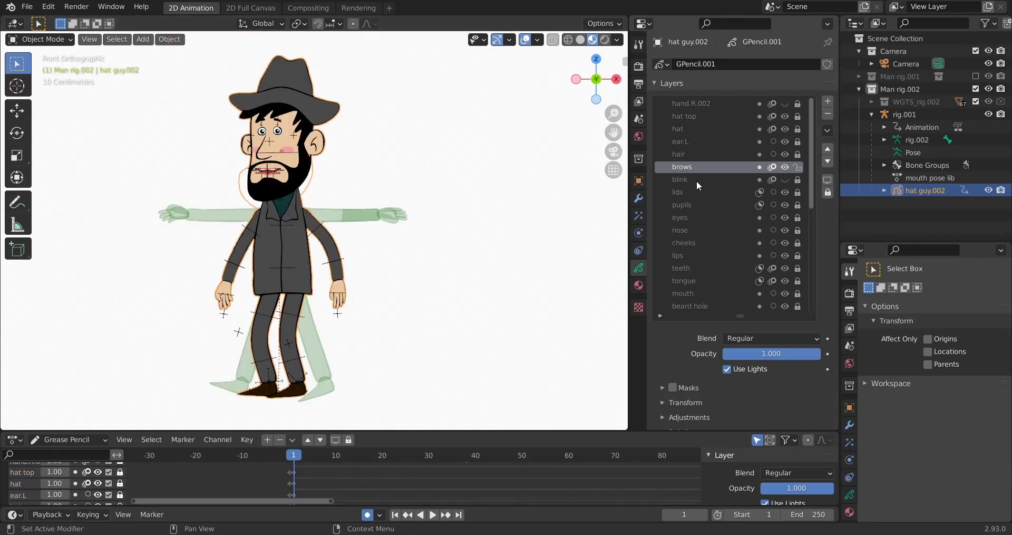
{"action": "left_click", "coordinate": [828, 113]}
{"action": "left_click", "coordinate": [828, 113]}
{"action": "left_click", "coordinate": [828, 113]}
{"action": "left_click", "coordinate": [828, 113]}
{"action": "left_click", "coordinate": [828, 113]}
{"action": "left_click", "coordinate": [828, 114]}
{"action": "left_click", "coordinate": [828, 113]}
{"action": "left_click", "coordinate": [828, 113]}
{"action": "left_click", "coordinate": [828, 113]}
{"action": "left_click", "coordinate": [828, 113]}
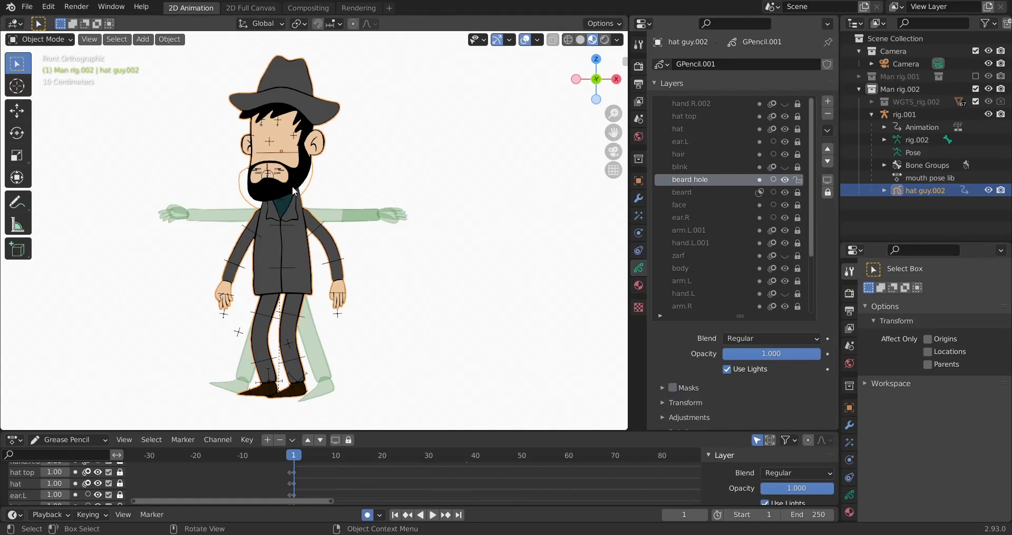
{"action": "left_click", "coordinate": [828, 114]}
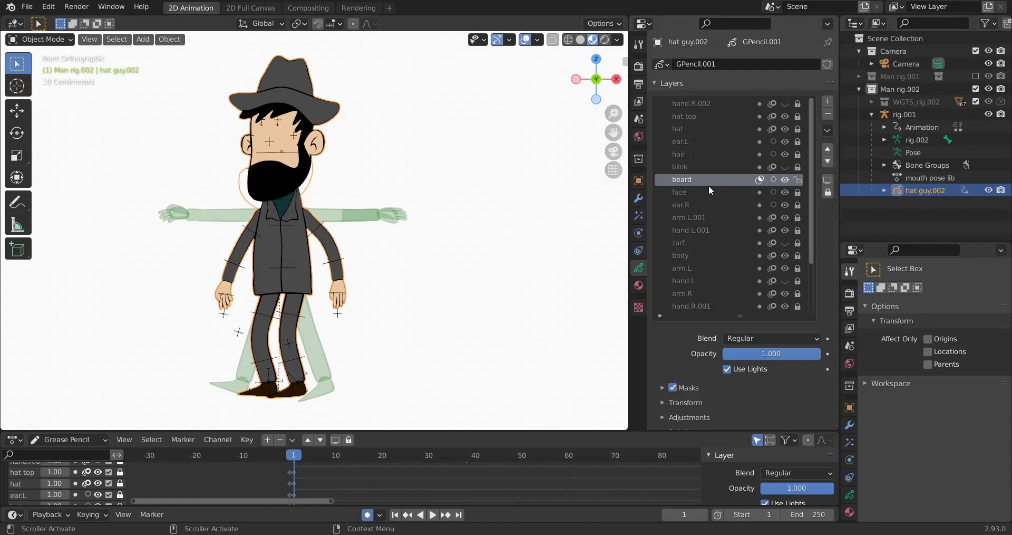
- Unhide the zarf layer to check its drawing near the character's hand, and delete that layer
{"action": "left_click", "coordinate": [689, 193]}
{"action": "left_click", "coordinate": [695, 205]}
{"action": "left_click", "coordinate": [695, 217]}
{"action": "left_click", "coordinate": [695, 228]}
{"action": "left_click", "coordinate": [694, 244]}
{"action": "left_click", "coordinate": [787, 243]}
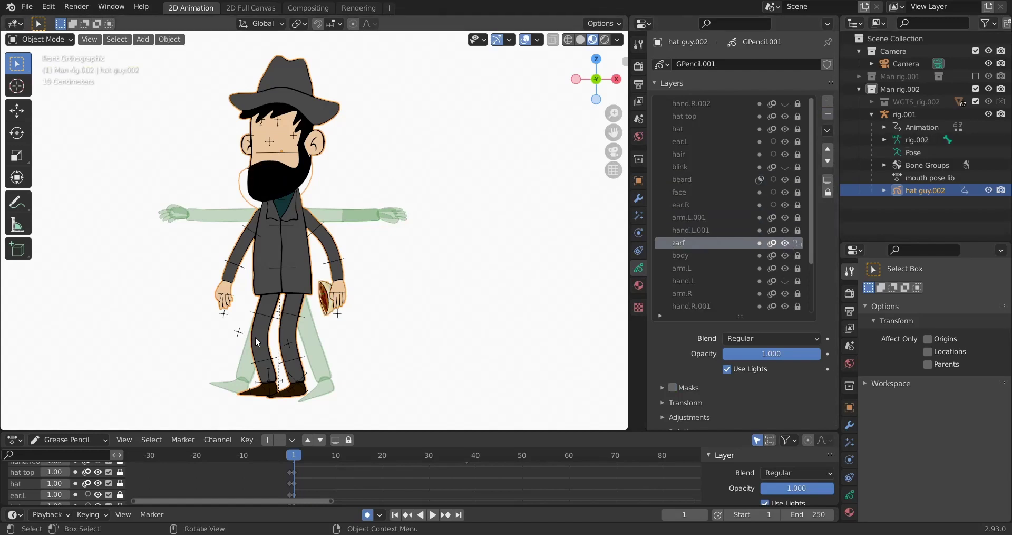
{"action": "scroll", "coordinate": [340, 361], "scroll_direction": "up", "scroll_amount": 5}
{"action": "middle_click_drag", "start_coordinate": [410, 385], "coordinate": [443, 264], "text": "shift"}
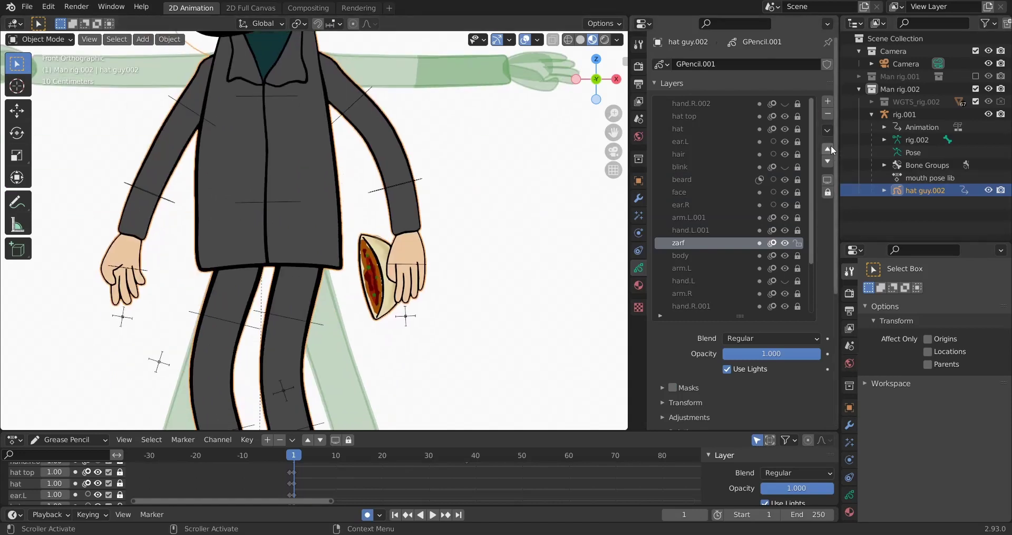
{"action": "left_click", "coordinate": [828, 114]}
{"action": "scroll", "coordinate": [423, 290], "scroll_direction": "down", "scroll_amount": 5}
- Check the visibility of the arm and hand layers and delete the hidden hand.L layer
{"action": "left_click", "coordinate": [717, 267]}
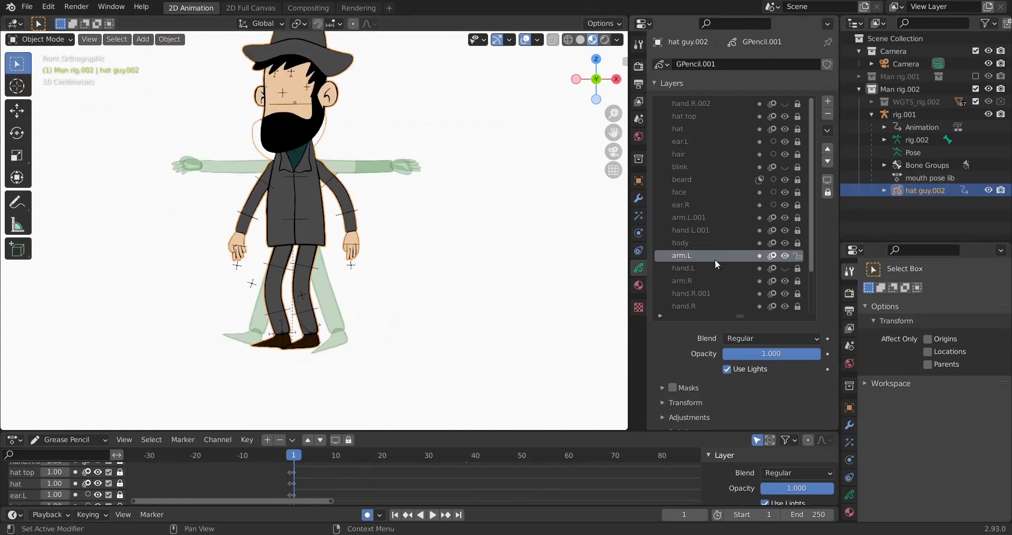
{"action": "scroll", "coordinate": [717, 264], "scroll_direction": "down", "scroll_amount": 4}
{"action": "left_click", "coordinate": [710, 231]}
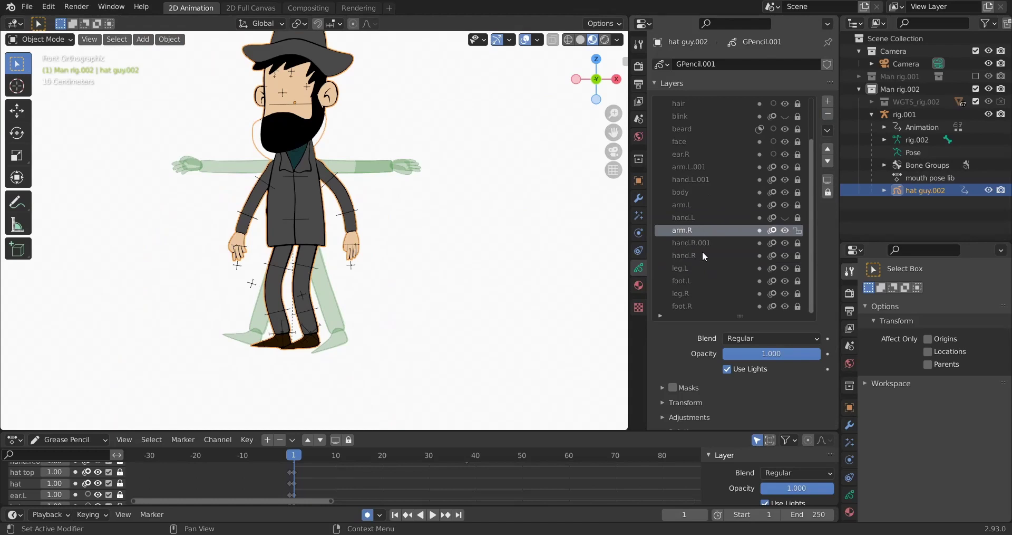
{"action": "left_click", "coordinate": [707, 244]}
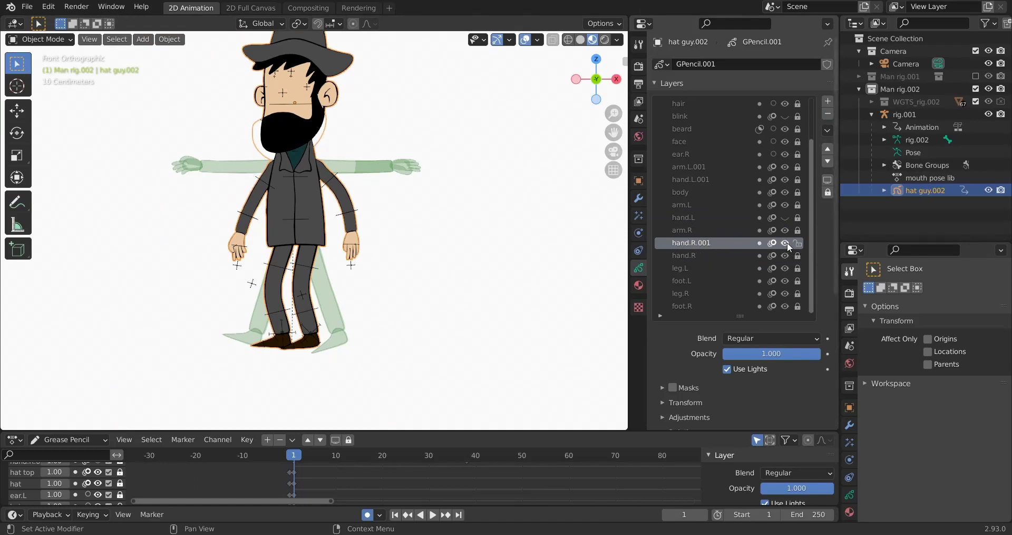
{"action": "left_click", "coordinate": [786, 243]}
{"action": "left_click", "coordinate": [786, 218]}
{"action": "left_click", "coordinate": [786, 218]}
{"action": "left_click", "coordinate": [718, 218]}
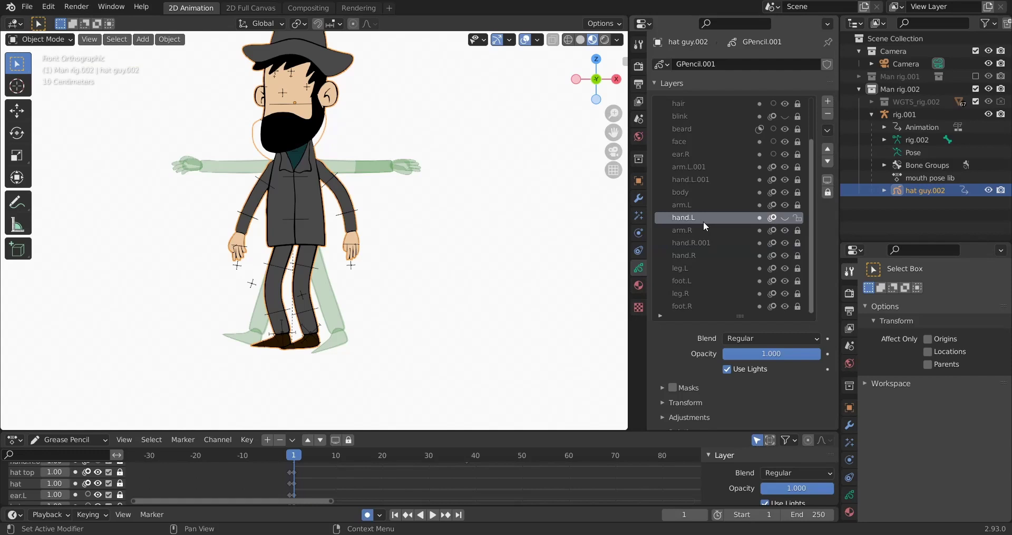
{"action": "left_click", "coordinate": [827, 114]}
- Delete the duplicate right hand layer hand.R.001
{"action": "left_click", "coordinate": [731, 255]}
{"action": "left_click", "coordinate": [731, 244]}
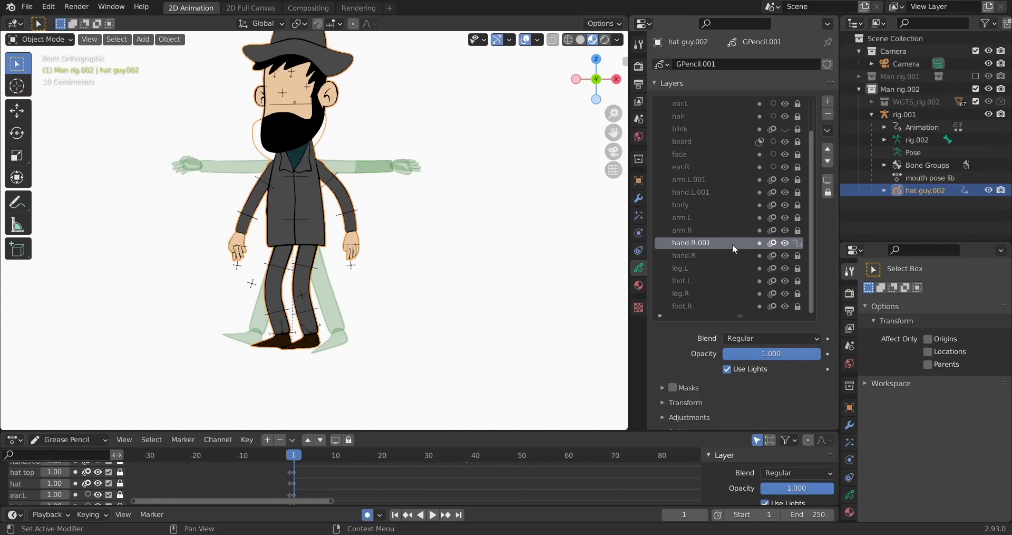
{"action": "left_click", "coordinate": [827, 114]}
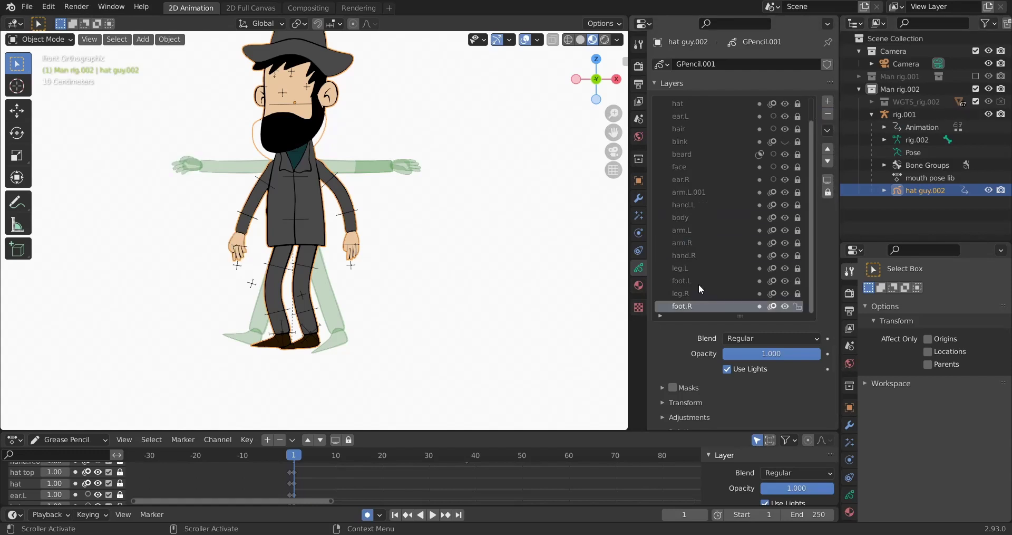
- Toggle the visibility of the hand.R.002 layer to check its drawing, and delete the layer
{"action": "middle_click_drag", "start_coordinate": [368, 137], "coordinate": [383, 215], "text": "shift"}
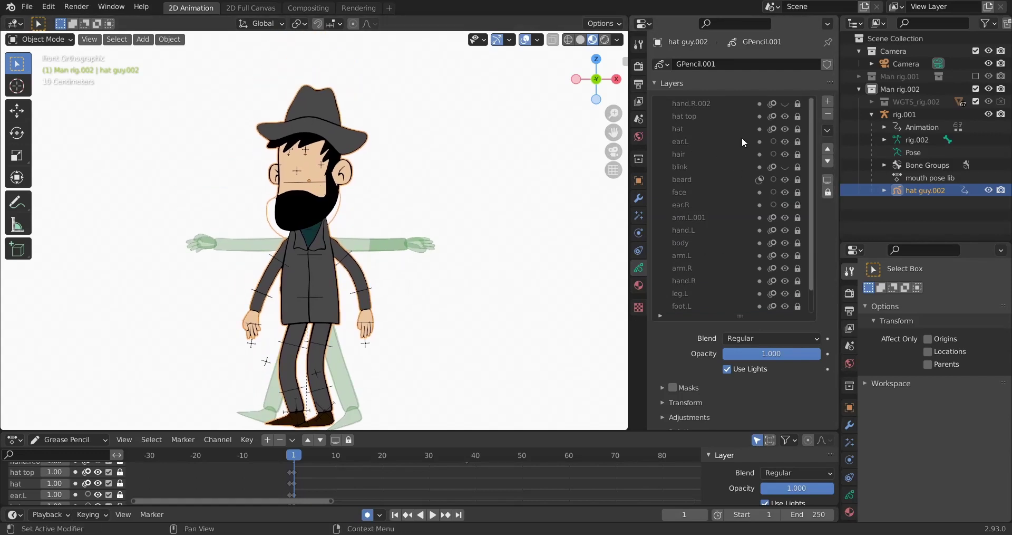
{"action": "left_click", "coordinate": [704, 105]}
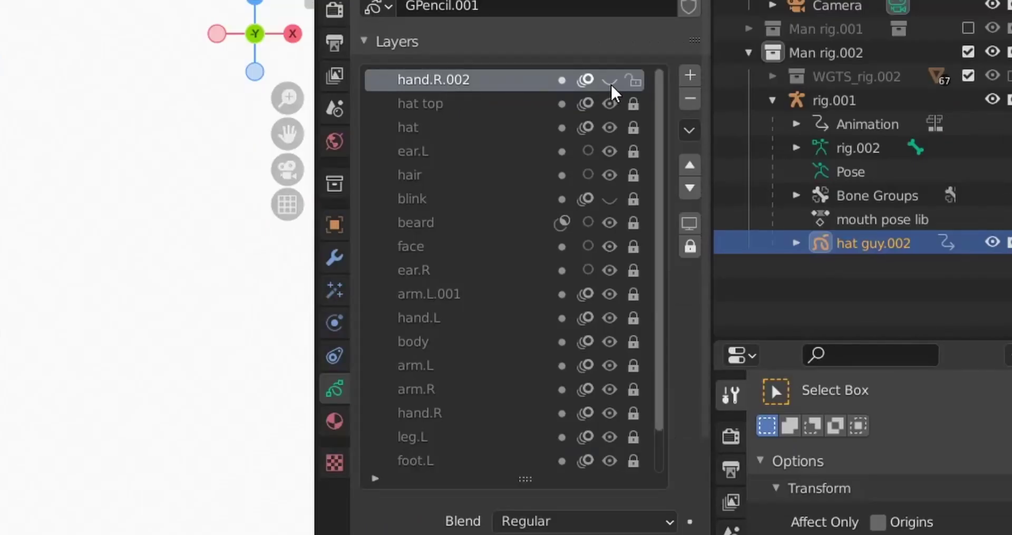
{"action": "left_click", "coordinate": [612, 85]}
{"action": "left_click", "coordinate": [611, 85]}
{"action": "left_click", "coordinate": [612, 85]}
{"action": "left_click", "coordinate": [612, 85]}
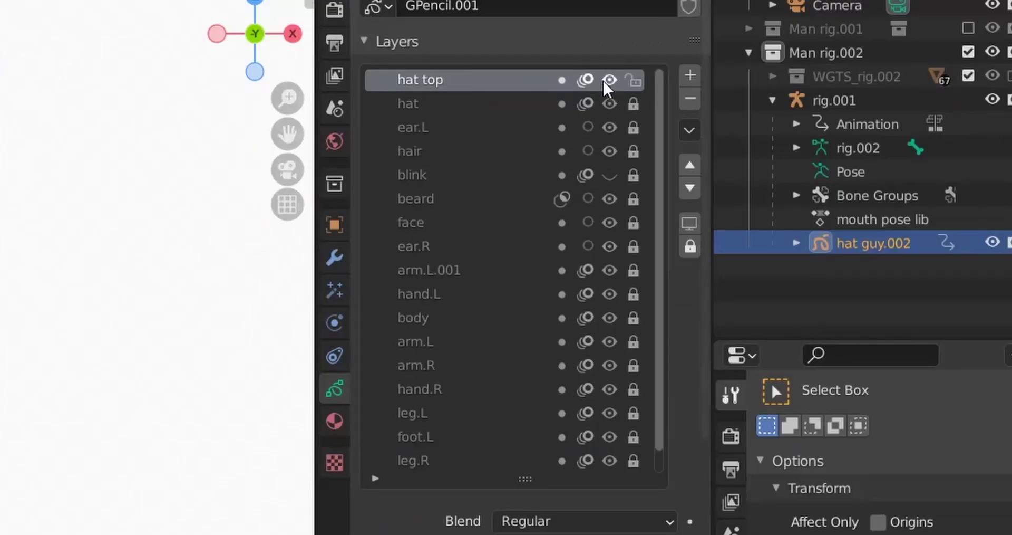
- Toggle the hat top and hat layers to compare them, and move the hat layer above hat top
{"action": "left_click", "coordinate": [611, 84]}
{"action": "left_click", "coordinate": [611, 83]}
{"action": "left_click", "coordinate": [611, 104]}
{"action": "left_click", "coordinate": [611, 105]}
{"action": "left_click", "coordinate": [611, 104]}
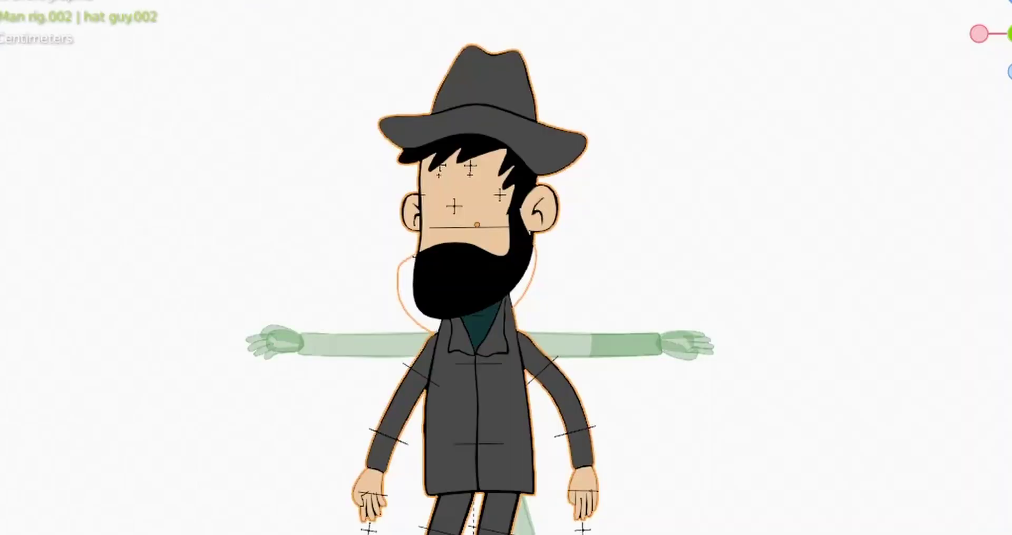
{"action": "left_click", "coordinate": [710, 80]}
{"action": "left_click", "coordinate": [710, 80]}
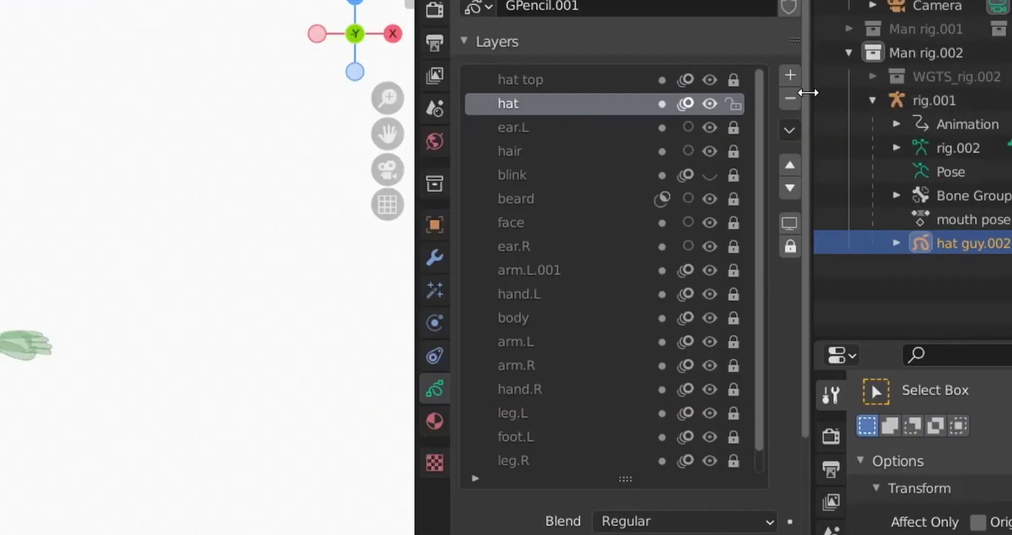
{"action": "left_click", "coordinate": [790, 165]}
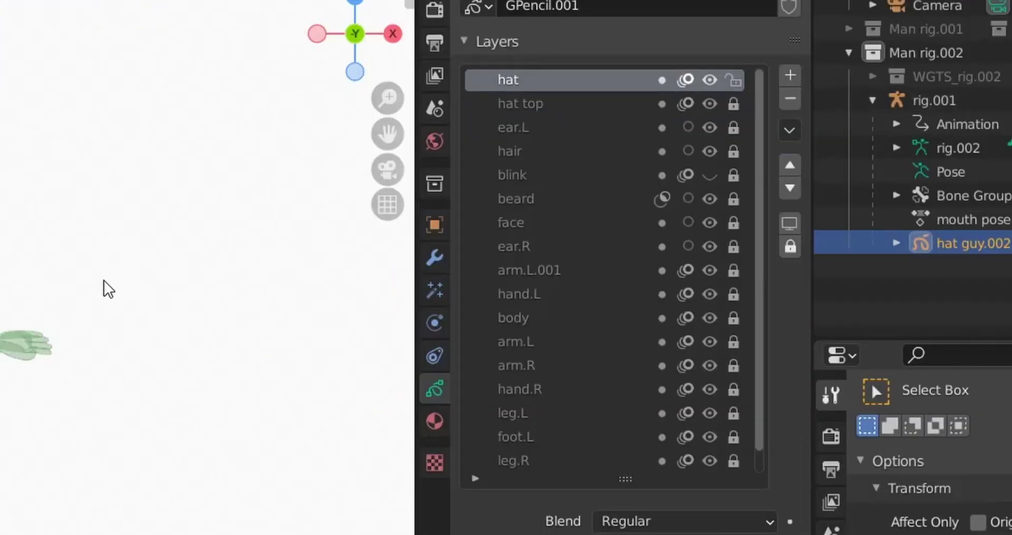
- Toggle the leg.R and foot.R layers to check them, and move leg.R above the foot.L layer
{"action": "left_click", "coordinate": [567, 131]}
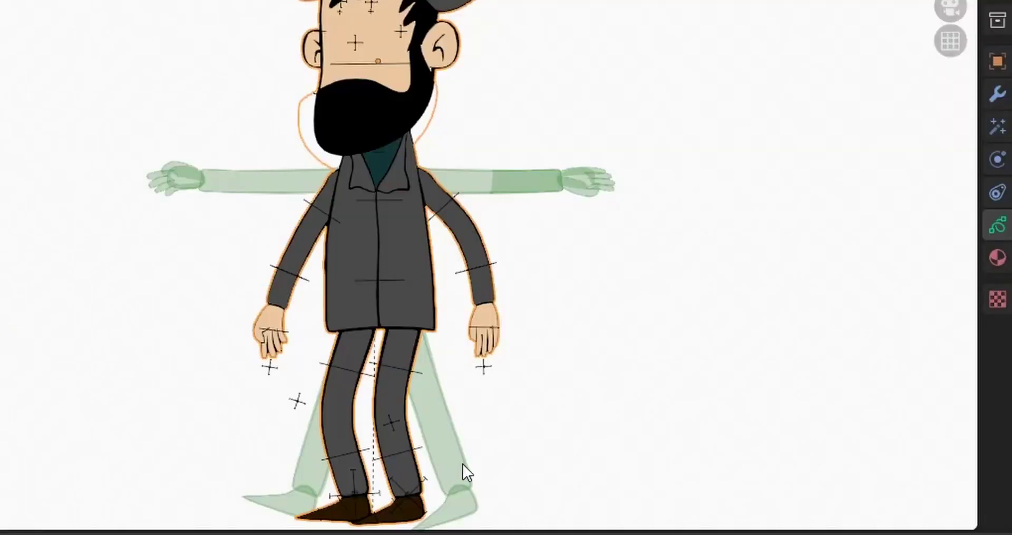
{"action": "middle_click_drag", "start_coordinate": [495, 471], "coordinate": [546, 265], "text": "shift"}
{"action": "scroll", "coordinate": [391, 388], "scroll_direction": "up", "scroll_amount": 3}
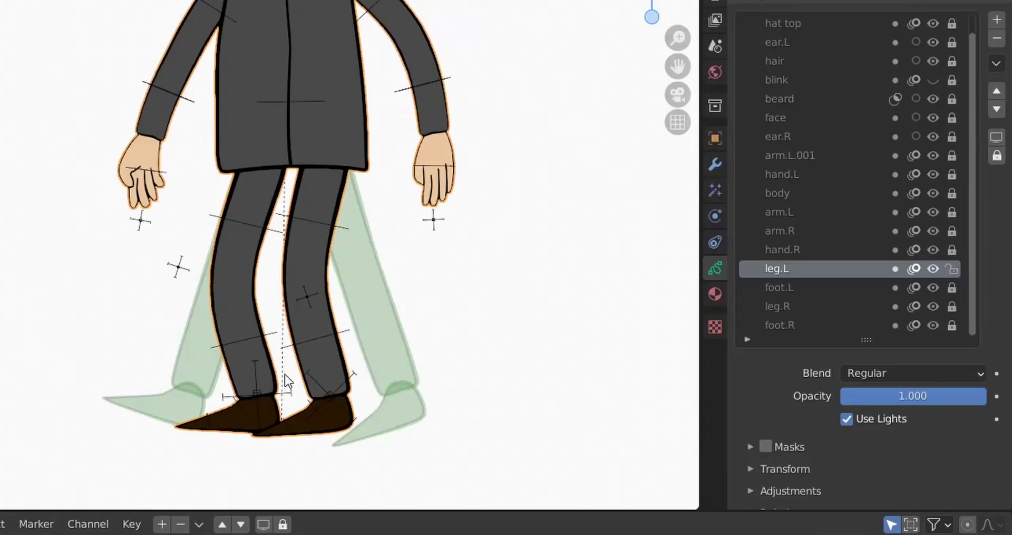
{"action": "left_click", "coordinate": [927, 305]}
{"action": "left_click", "coordinate": [927, 306]}
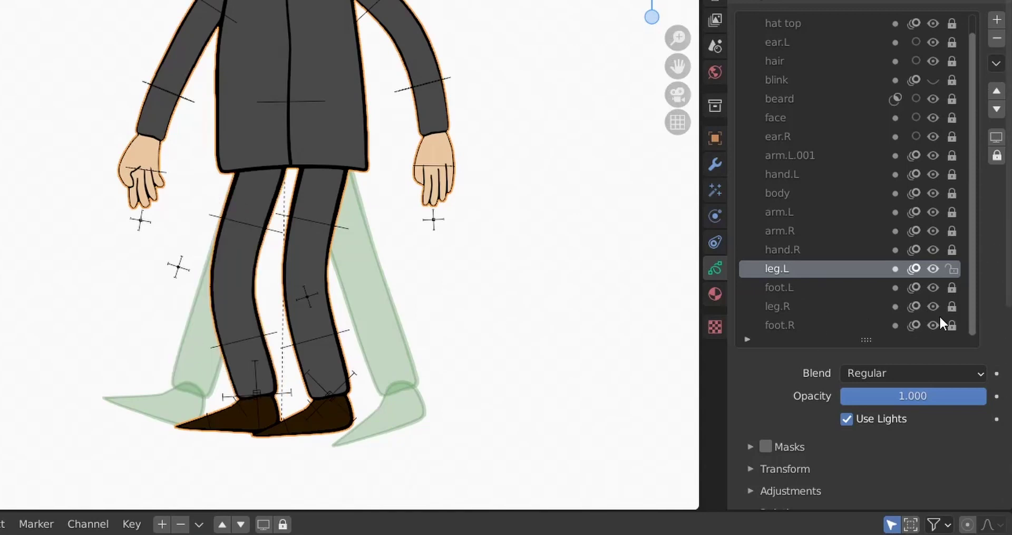
{"action": "left_click", "coordinate": [930, 325]}
{"action": "left_click", "coordinate": [929, 325]}
{"action": "left_click", "coordinate": [788, 306]}
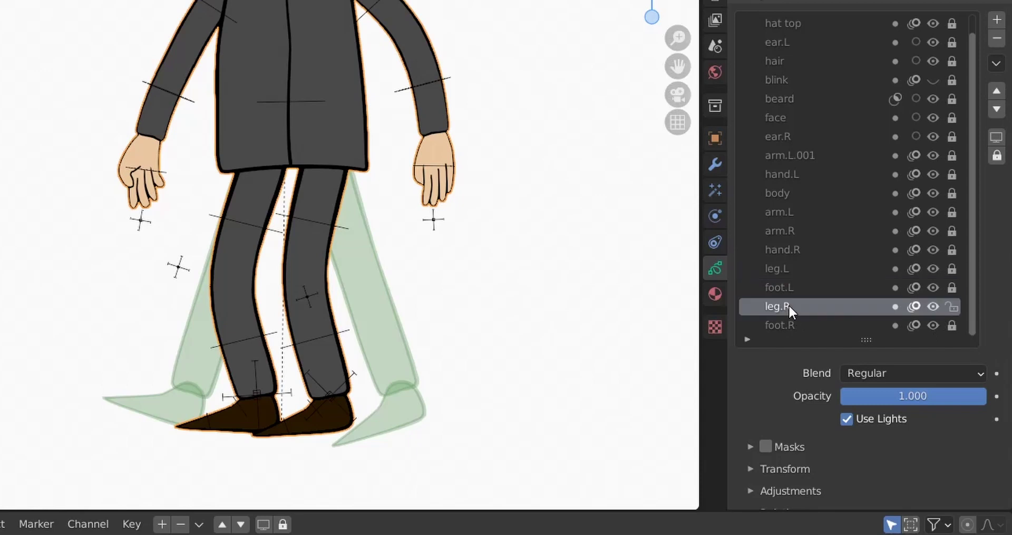
{"action": "left_click", "coordinate": [997, 90]}
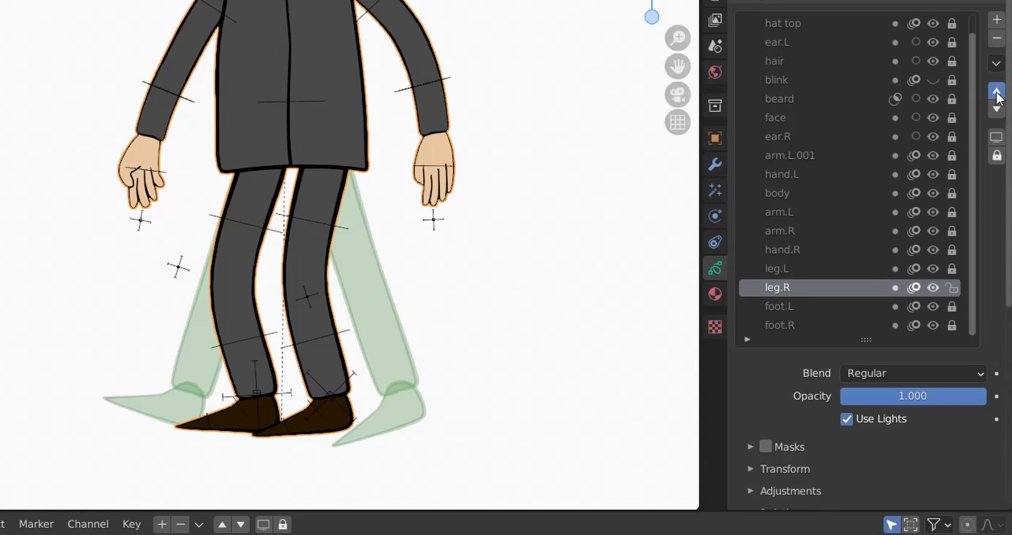
- Move the leg.R layer above leg.L, and move the foot.R layer up to sit directly below leg.R
{"action": "left_click", "coordinate": [996, 91]}
{"action": "left_click", "coordinate": [805, 327]}
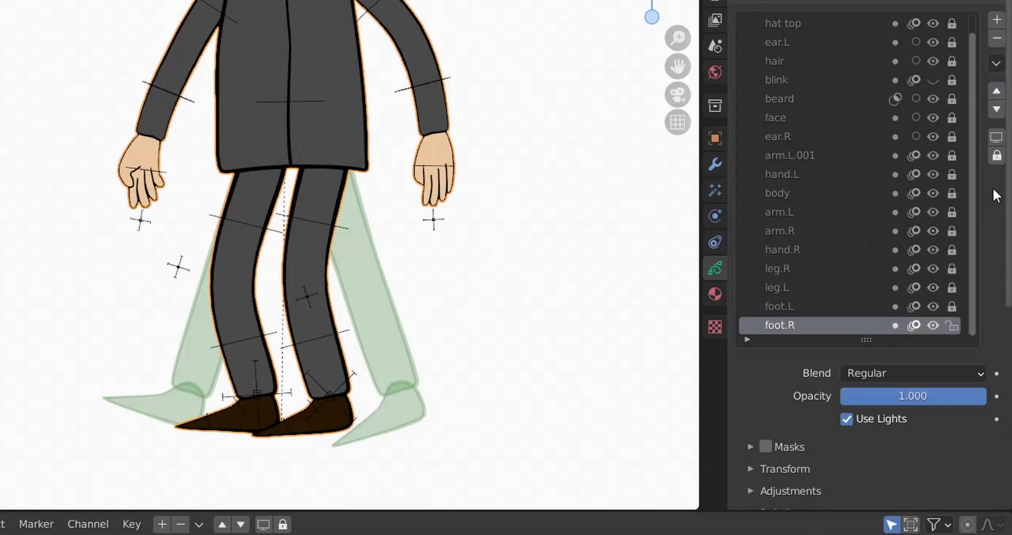
{"action": "left_click", "coordinate": [997, 92]}
{"action": "left_click", "coordinate": [996, 91]}
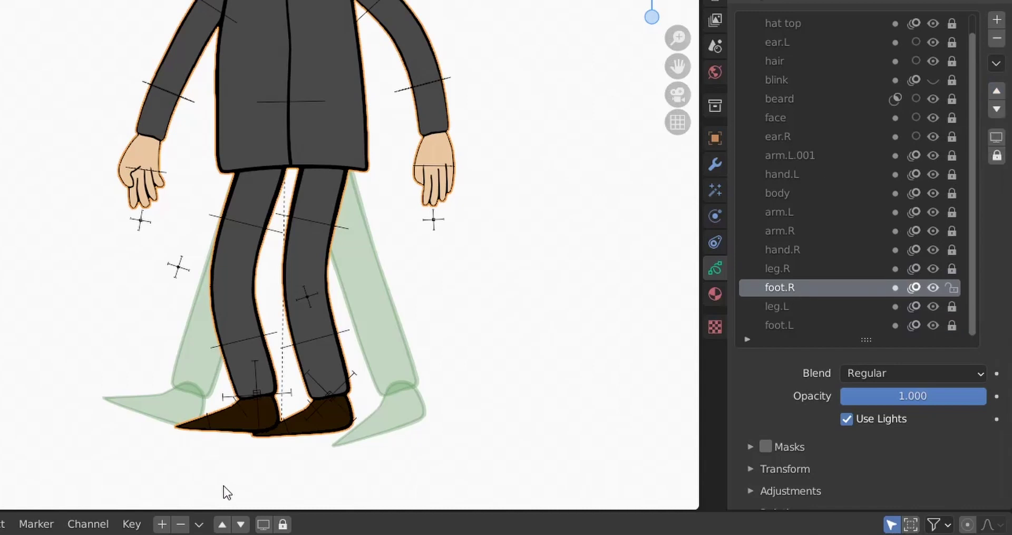
- Make the hat layer active and check the Autolock Inactive Layers option for the grease pencil layers
{"action": "scroll", "coordinate": [255, 478], "scroll_direction": "up", "scroll_amount": 1}
{"action": "scroll", "coordinate": [354, 450], "scroll_direction": "down", "scroll_amount": 1}
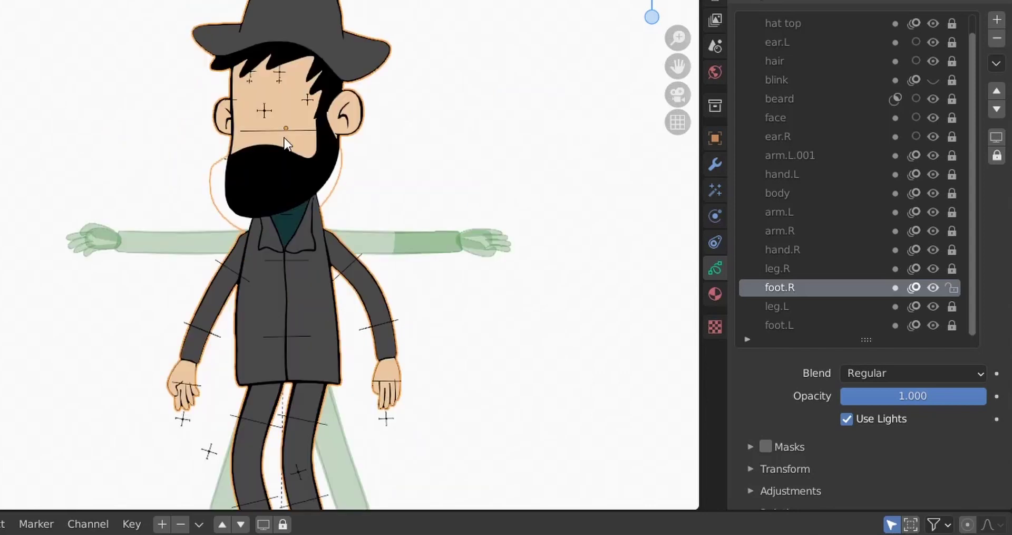
{"action": "scroll", "coordinate": [283, 137], "scroll_direction": "up", "scroll_amount": 1}
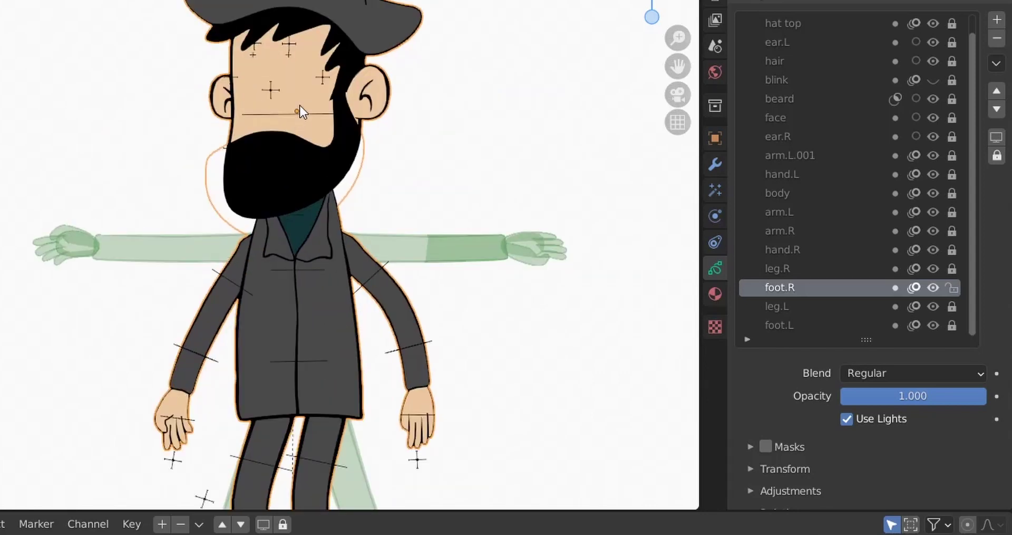
{"action": "middle_click_drag", "start_coordinate": [301, 103], "coordinate": [304, 204], "text": "shift"}
{"action": "scroll", "coordinate": [303, 203], "scroll_direction": "up", "scroll_amount": 3}
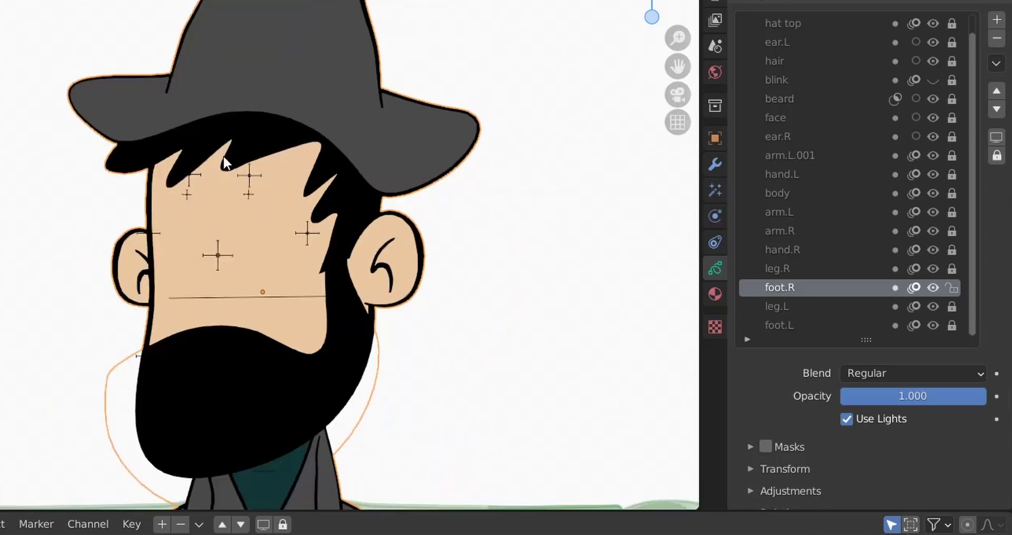
{"action": "scroll", "coordinate": [832, 174], "scroll_direction": "up", "scroll_amount": 1}
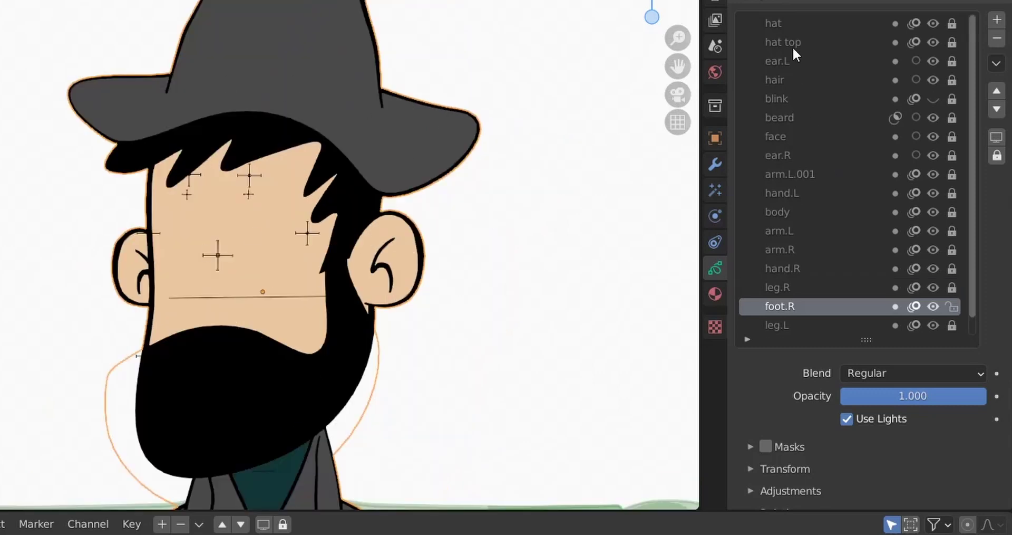
{"action": "left_click", "coordinate": [808, 27]}
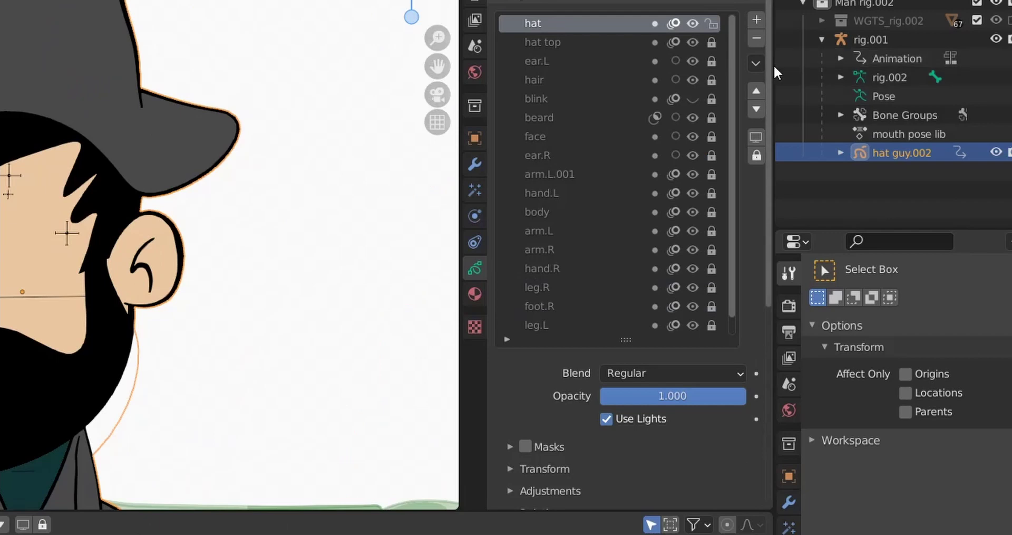
{"action": "left_click", "coordinate": [996, 64]}
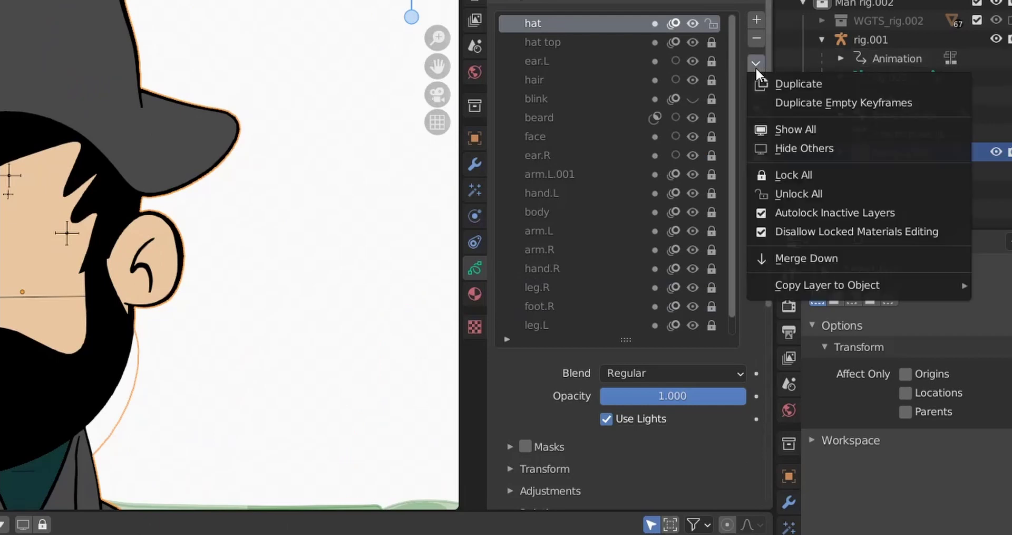
{"action": "left_click", "coordinate": [783, 213]}
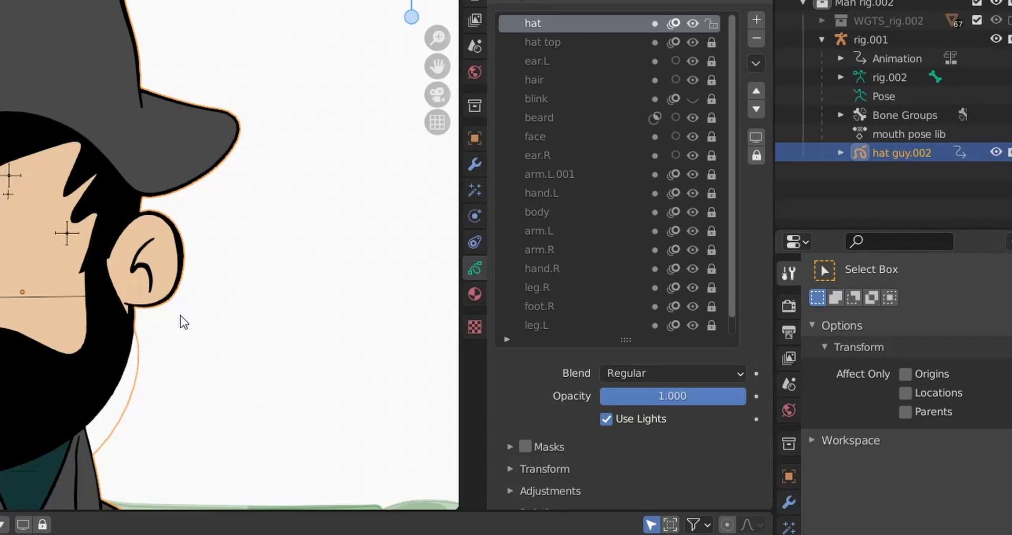
- Enter Edit Mode on the grease pencil object and select all points of the hat crown in point selection mode
{"action": "key", "text": "ctrl+Tab"}
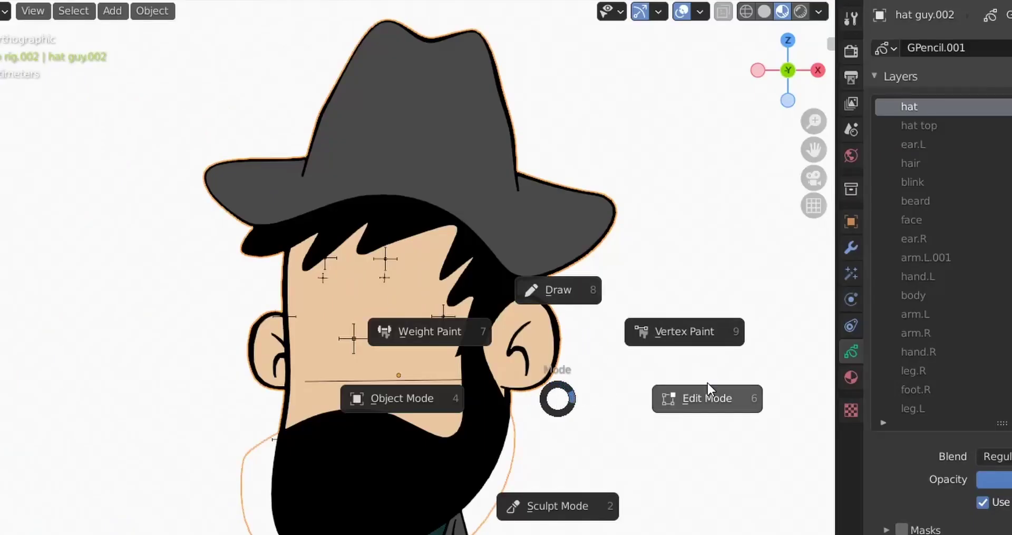
{"action": "left_click", "coordinate": [708, 397]}
{"action": "key", "text": "a"}
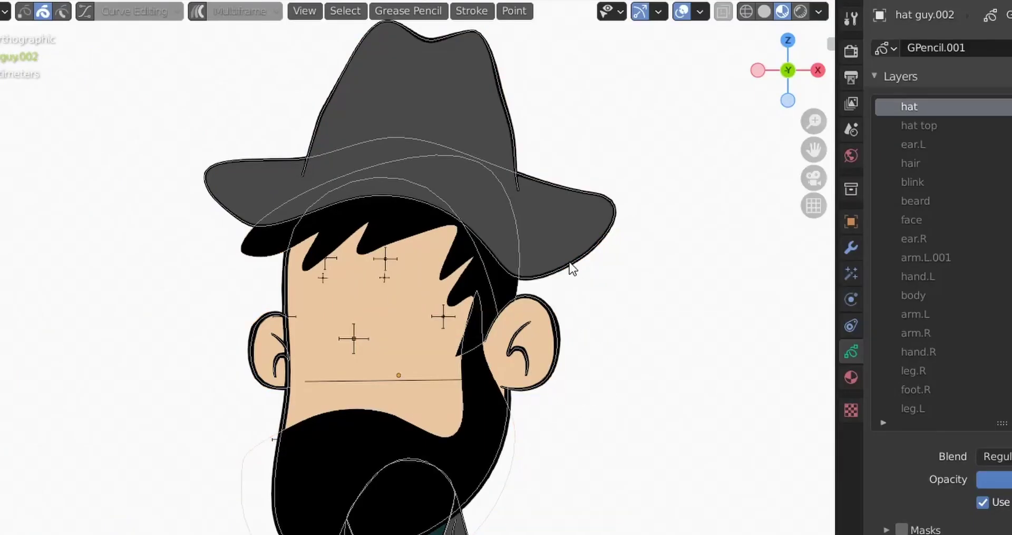
{"action": "left_click", "coordinate": [24, 12]}
- Toggle Curve Editing to compare the crown's points with its Bezier handles, leaving Curve Editing enabled
{"action": "middle_click_drag", "start_coordinate": [131, 62], "coordinate": [132, 132], "text": "shift"}
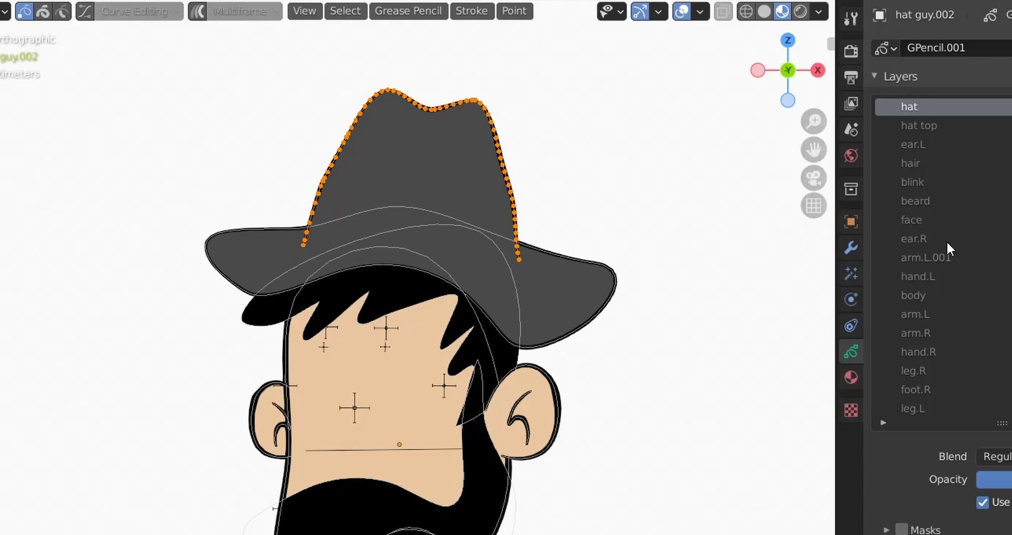
{"action": "scroll", "coordinate": [528, 485], "scroll_direction": "down", "scroll_amount": 3}
{"action": "middle_click_drag", "start_coordinate": [516, 490], "coordinate": [552, 373], "text": "shift"}
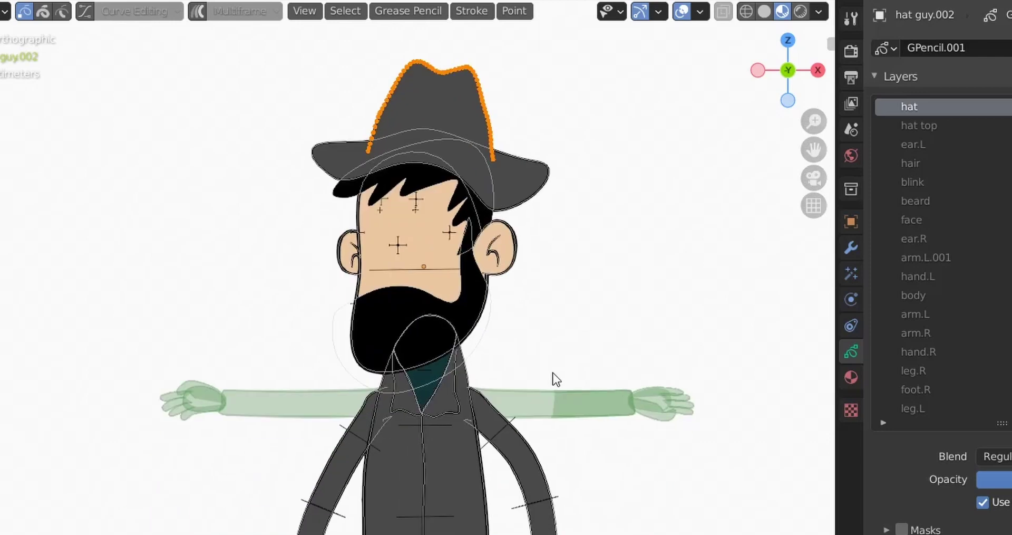
{"action": "mouse_move", "coordinate": [526, 447]}
{"action": "middle_mouse_down", "text": "shift"}
{"action": "mouse_move", "coordinate": [549, 341]}
{"action": "mouse_move", "coordinate": [489, 532]}
{"action": "middle_mouse_up", "text": "shift"}
{"action": "scroll", "coordinate": [408, 298], "scroll_direction": "up", "scroll_amount": 3}
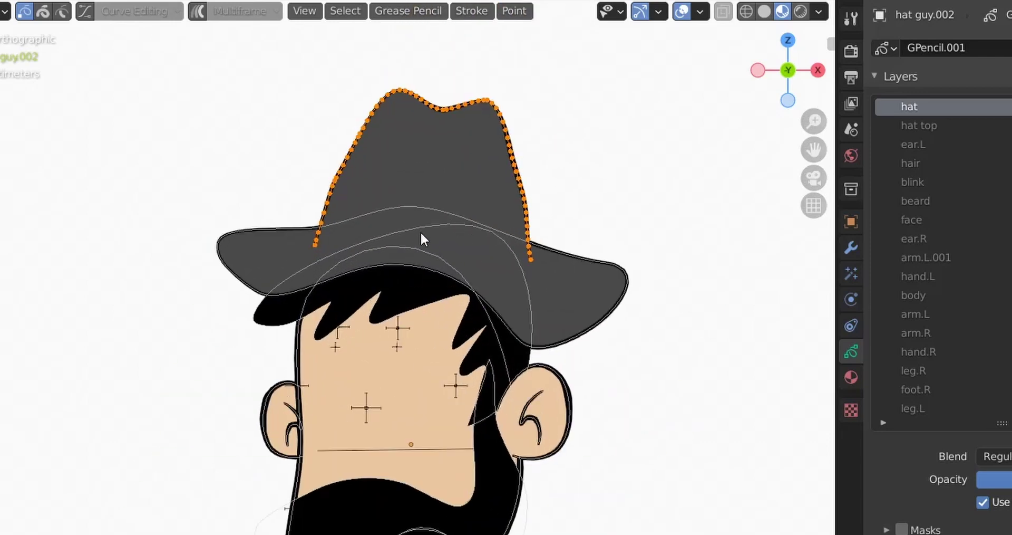
{"action": "scroll", "coordinate": [420, 231], "scroll_direction": "up", "scroll_amount": 3}
{"action": "left_click", "coordinate": [86, 12]}
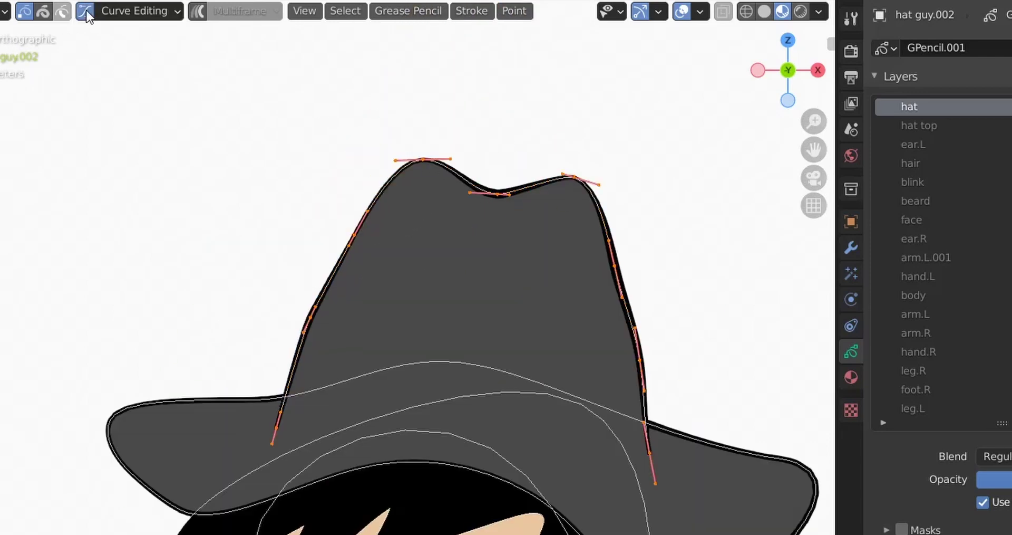
{"action": "left_click", "coordinate": [86, 11]}
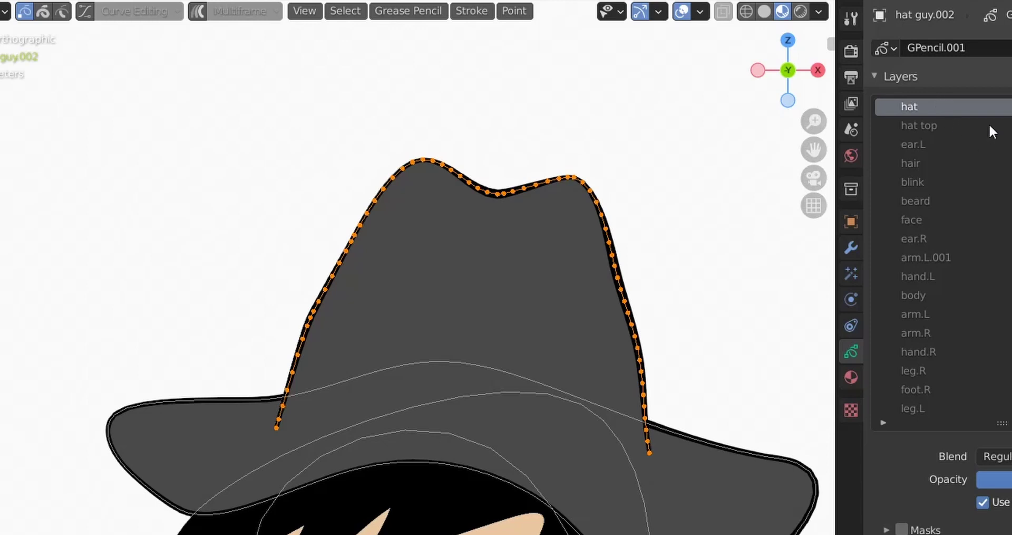
{"action": "scroll", "coordinate": [962, 274], "scroll_direction": "down", "scroll_amount": 1}
{"action": "scroll", "coordinate": [967, 226], "scroll_direction": "up", "scroll_amount": 1}
{"action": "left_click", "coordinate": [91, 11]}
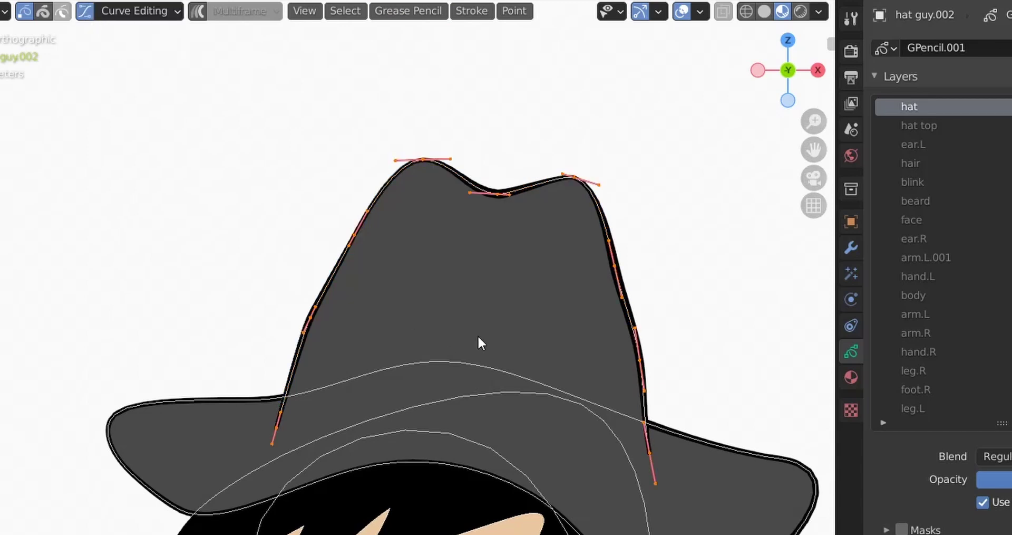
- Close the hat crown's open curve between its two lower ends
{"action": "middle_click_drag", "start_coordinate": [478, 334], "coordinate": [422, 214], "text": "shift"}
{"action": "scroll", "coordinate": [438, 285], "scroll_direction": "down", "scroll_amount": 2}
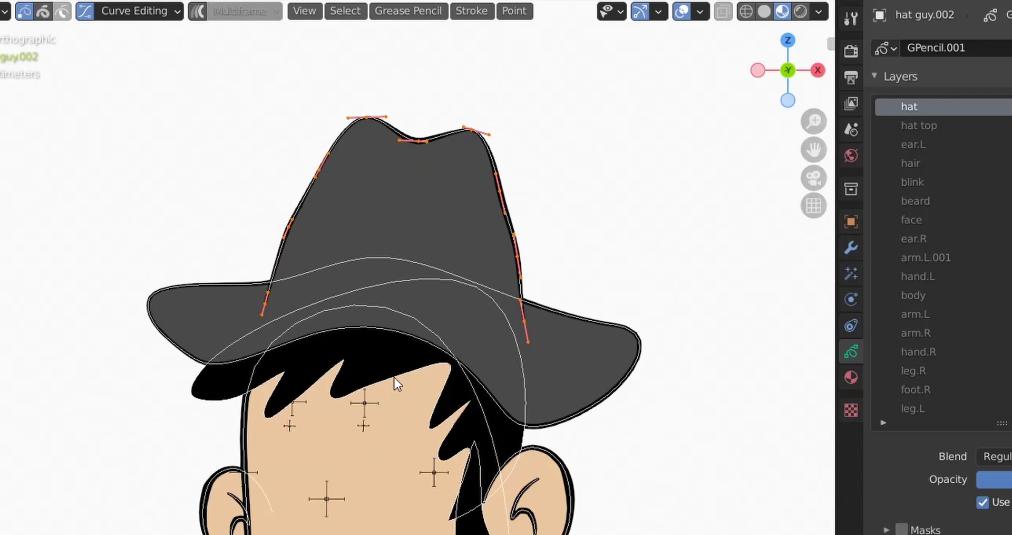
{"action": "scroll", "coordinate": [394, 377], "scroll_direction": "up", "scroll_amount": 1}
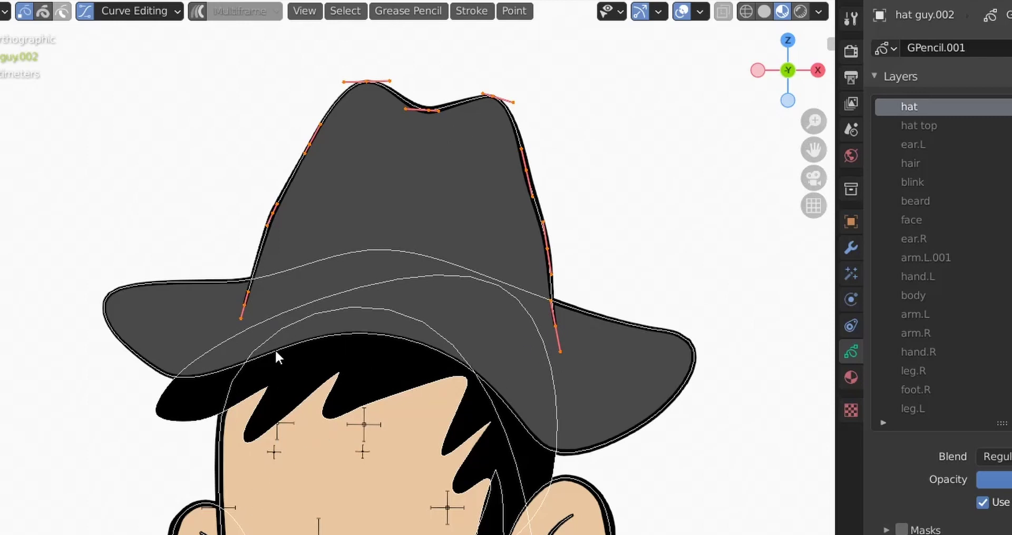
{"action": "left_click", "coordinate": [245, 304]}
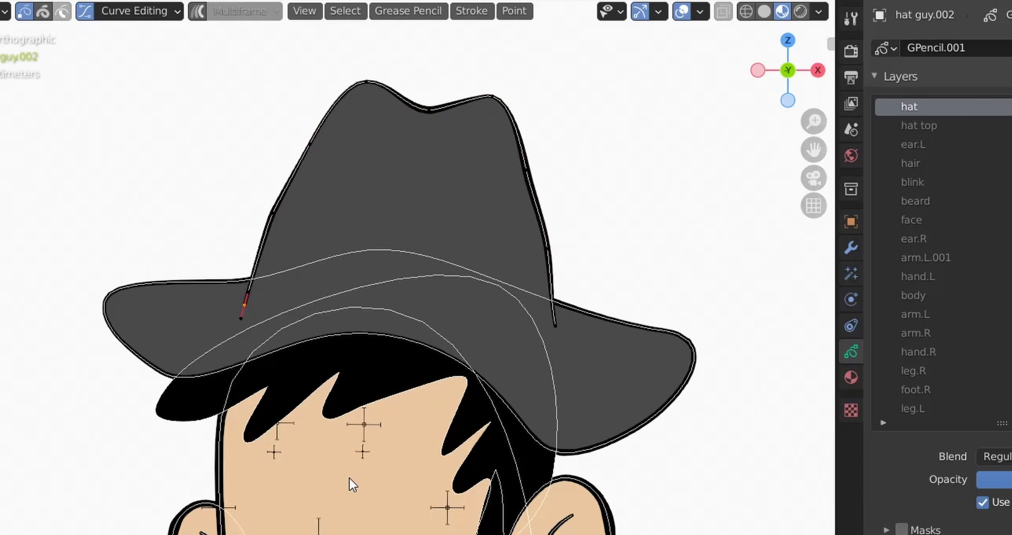
{"action": "key", "text": "f"}
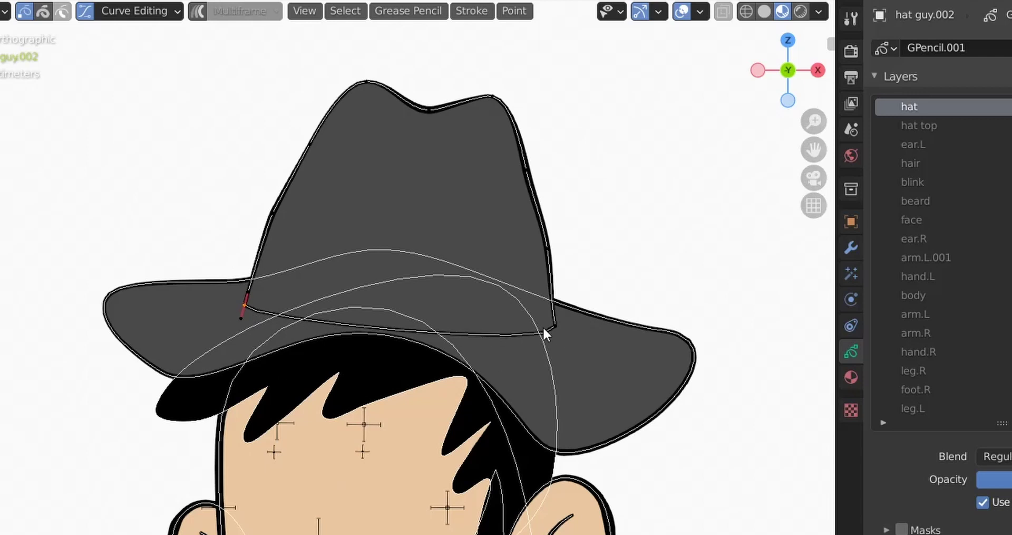
- Subdivide the crown's closing segment and move the new middle point slightly down to curve the crown's base
{"action": "right_click", "coordinate": [524, 332]}
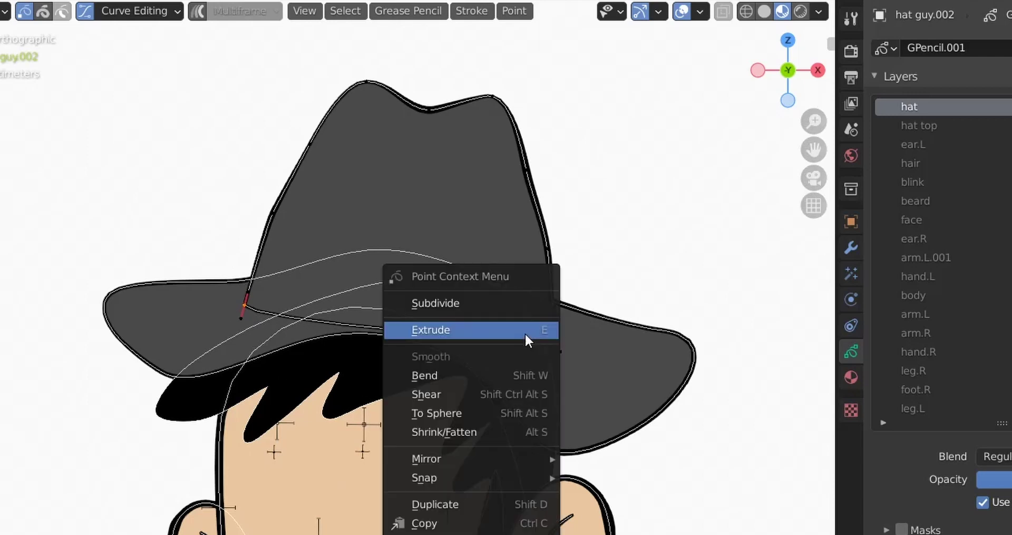
{"action": "left_click", "coordinate": [469, 302]}
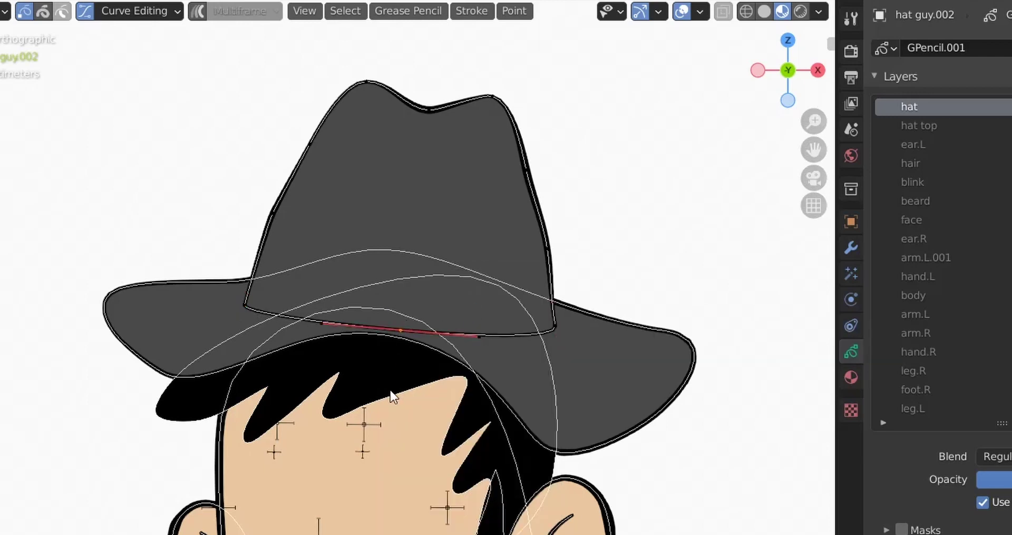
{"action": "key", "text": "g"}
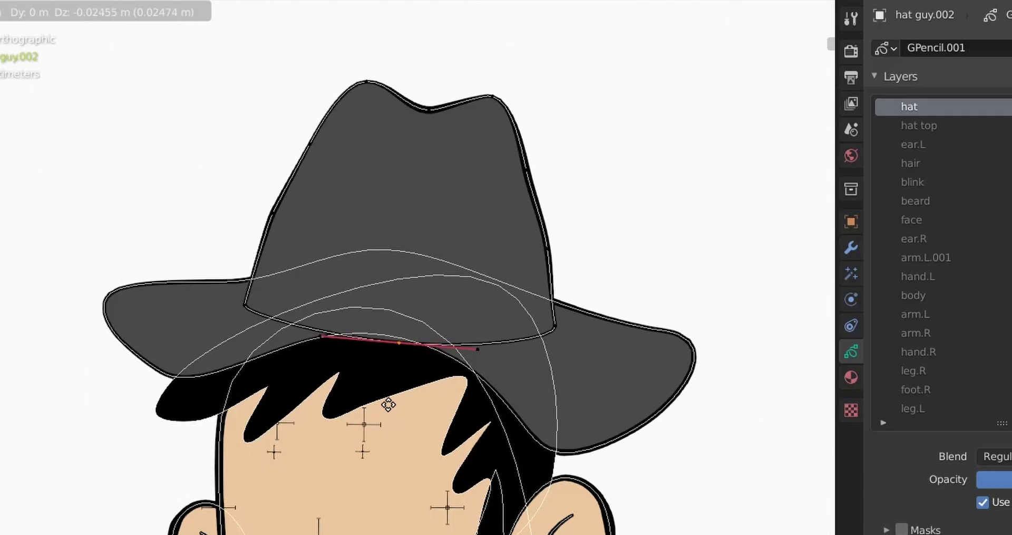
{"action": "left_click", "coordinate": [386, 405]}
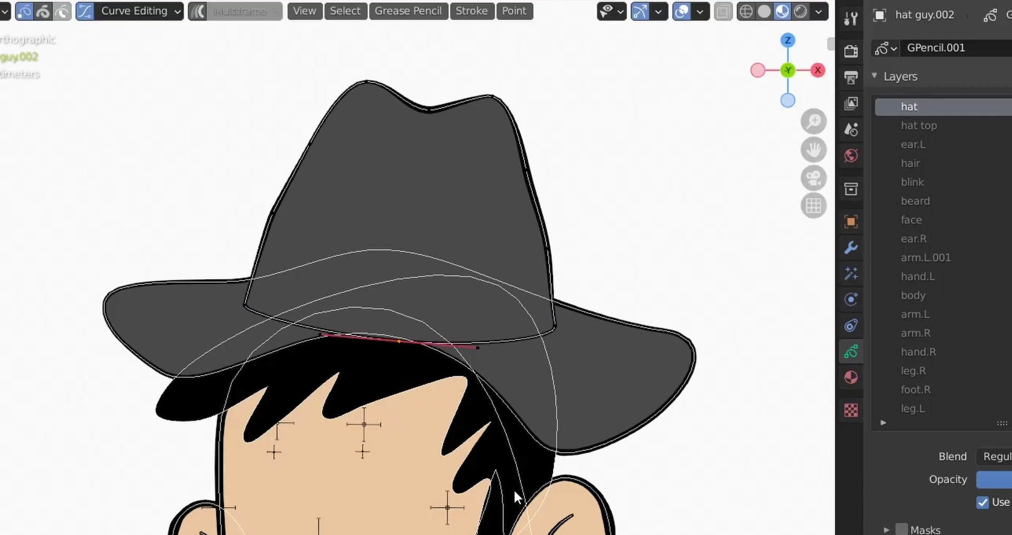
{"action": "key", "text": "s"}
{"action": "key", "text": "Escape"}
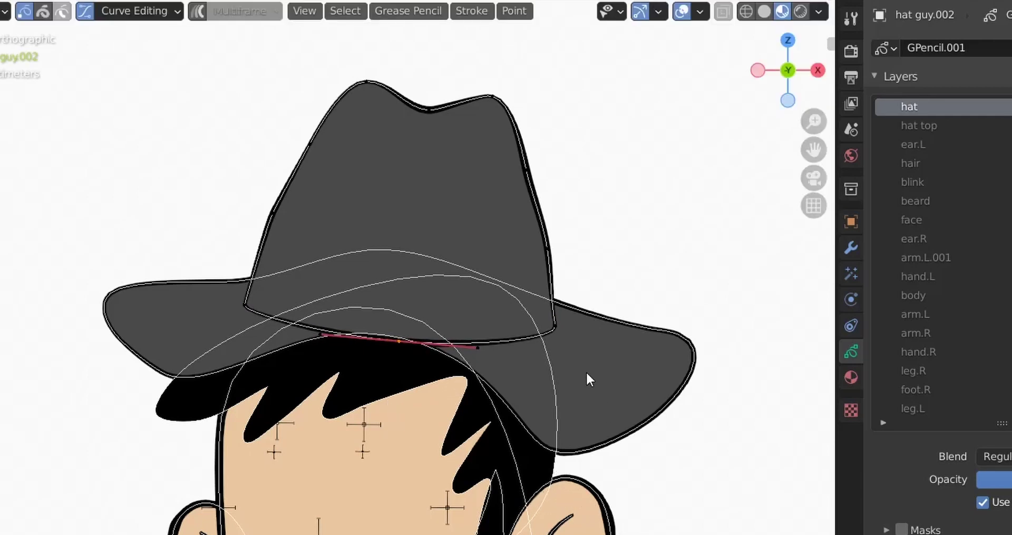
- Scale down the handles of the crown's lower corner point on the large ear's side
{"action": "left_click", "coordinate": [556, 324]}
{"action": "key", "text": "s"}
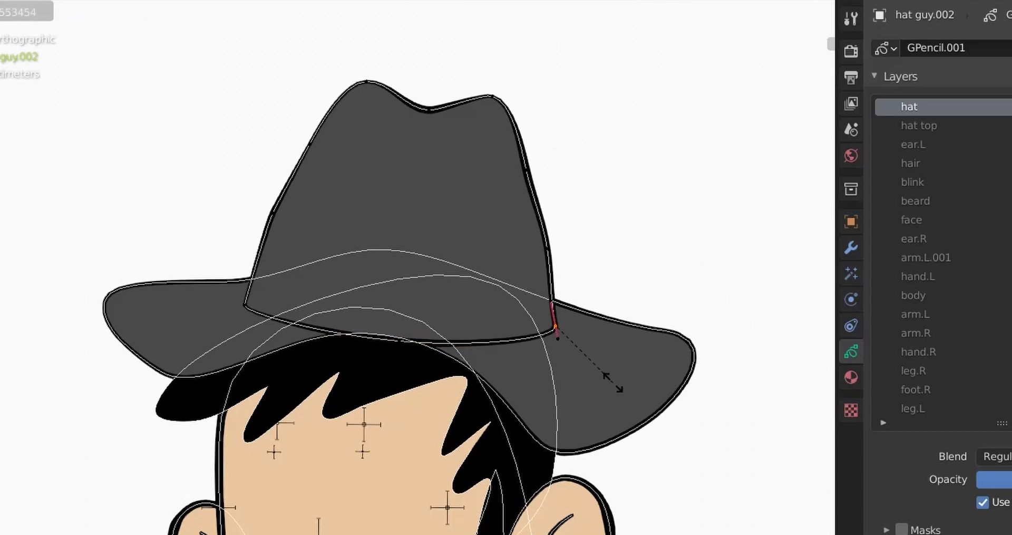
{"action": "left_click", "coordinate": [613, 383]}
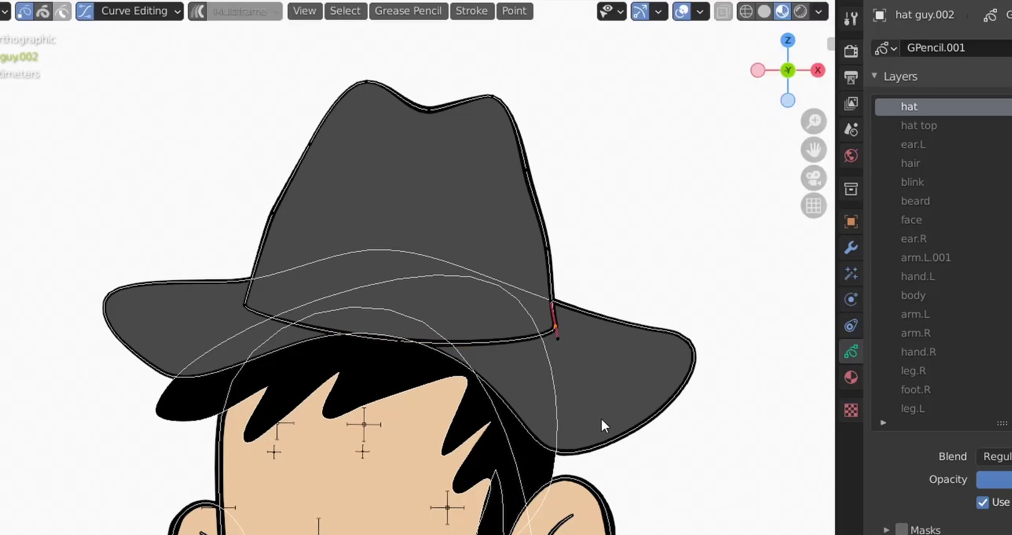
- Make the hat top layer active and move points of the brim's lower edge down over the hair
{"action": "left_click", "coordinate": [954, 125]}
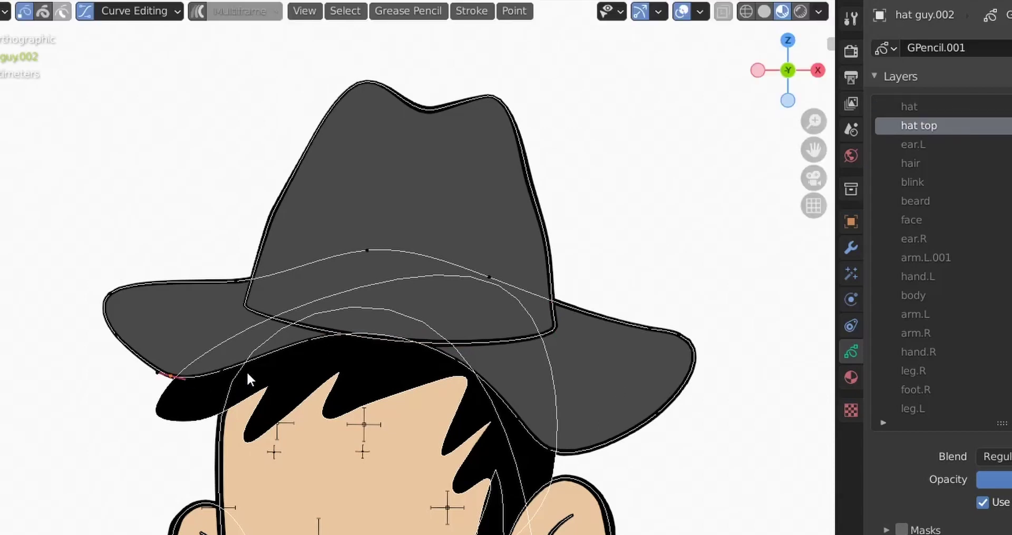
{"action": "left_click", "coordinate": [310, 342]}
{"action": "key", "text": "g"}
{"action": "right_click", "coordinate": [343, 498]}
{"action": "key", "text": "g"}
{"action": "scroll", "coordinate": [319, 389], "scroll_direction": "up", "scroll_amount": 5}
{"action": "left_click", "coordinate": [314, 432]}
{"action": "left_click", "coordinate": [455, 359]}
{"action": "key", "text": "g"}
{"action": "left_click", "coordinate": [437, 458]}
- Delete the middle point of the brim's lower edge and lower the edge point nearest the large ear
{"action": "left_click", "coordinate": [307, 399]}
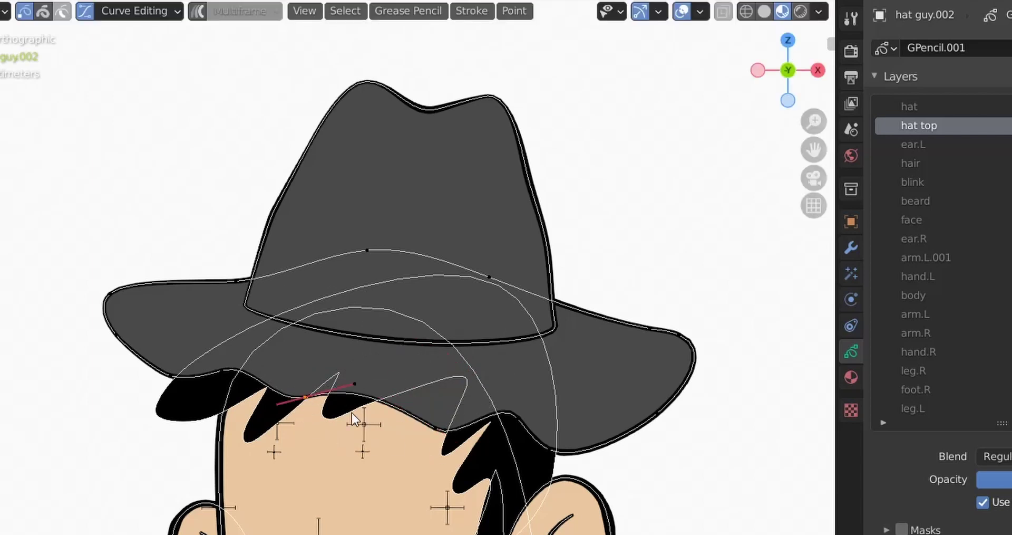
{"action": "key", "text": "x"}
{"action": "left_click", "coordinate": [385, 477]}
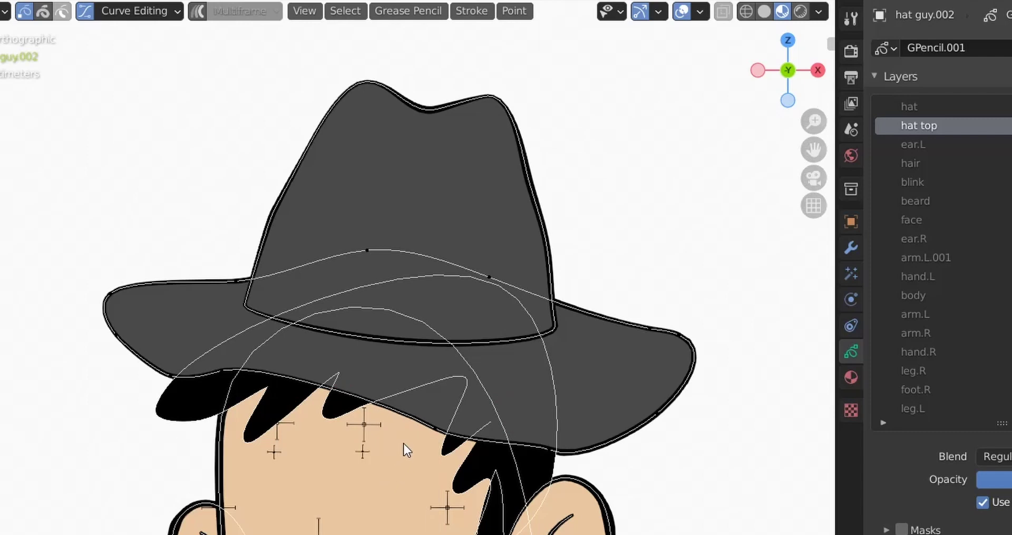
{"action": "left_click", "coordinate": [543, 446]}
{"action": "key", "text": "g"}
{"action": "right_click", "coordinate": [501, 476]}
{"action": "key", "text": "g"}
{"action": "left_click", "coordinate": [504, 485]}
- Nudge the point at the brim's lower corner above the small ear, and lower the edge point over the forehead
{"action": "left_click", "coordinate": [153, 377]}
{"action": "key", "text": "g"}
{"action": "left_click", "coordinate": [156, 376]}
{"action": "left_click", "coordinate": [432, 426]}
{"action": "key", "text": "g"}
{"action": "left_click", "coordinate": [349, 435]}
- Delete the excess point on the brim's edge near the small ear, and shift the neighbouring point to smooth the curve
{"action": "left_click", "coordinate": [259, 436]}
{"action": "key", "text": "x"}
{"action": "left_click", "coordinate": [408, 449]}
{"action": "left_click", "coordinate": [327, 434]}
{"action": "key", "text": "g"}
{"action": "left_click", "coordinate": [260, 433]}
- Adjust the brim's lower-edge point near the large ear to round off the curve
{"action": "left_click", "coordinate": [553, 453]}
{"action": "left_click", "coordinate": [516, 452]}
{"action": "key", "text": "g"}
{"action": "left_click", "coordinate": [519, 457]}
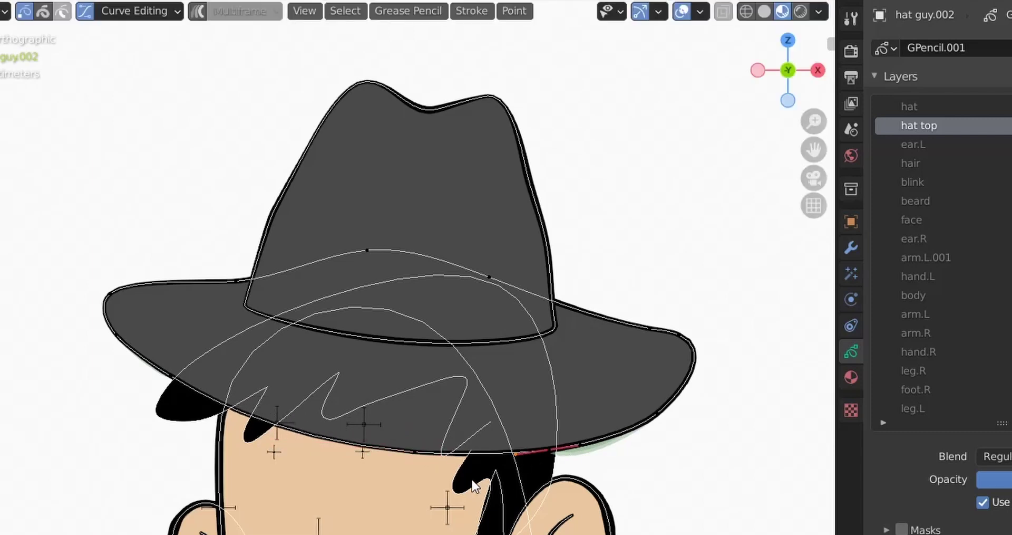
{"action": "scroll", "coordinate": [473, 479], "scroll_direction": "down", "scroll_amount": 5}
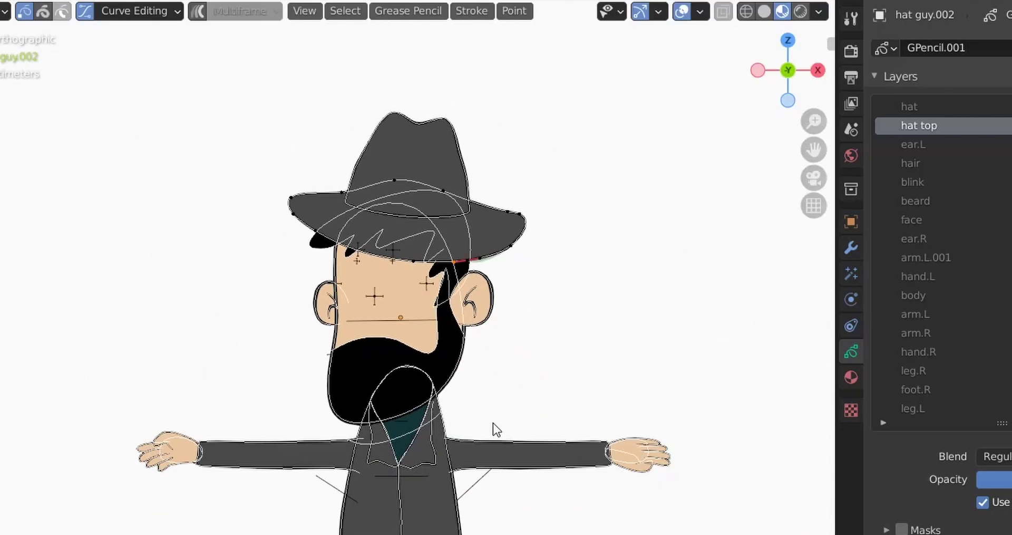
{"action": "scroll", "coordinate": [493, 423], "scroll_direction": "down", "scroll_amount": 3}
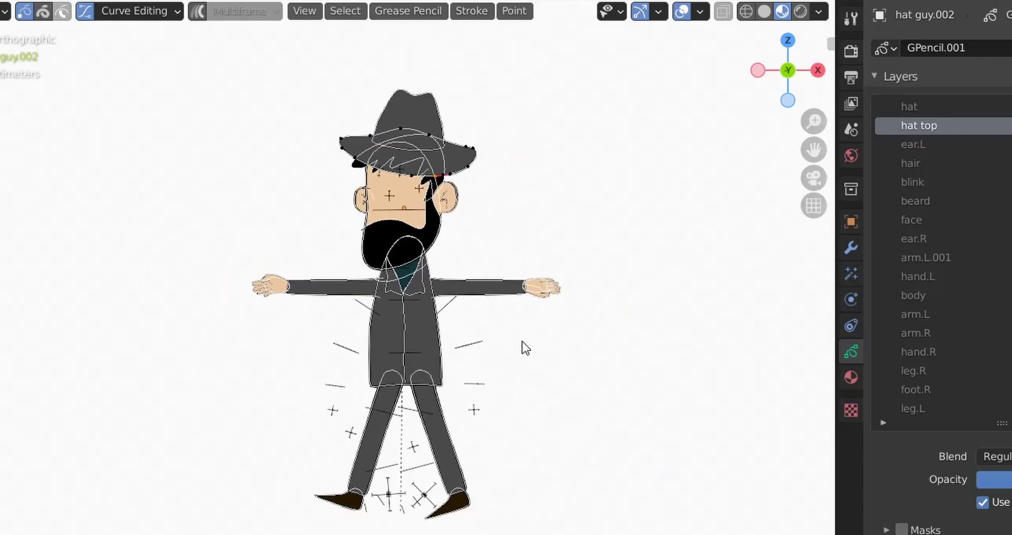
{"action": "middle_click_drag", "start_coordinate": [522, 340], "coordinate": [522, 355], "text": "shift"}
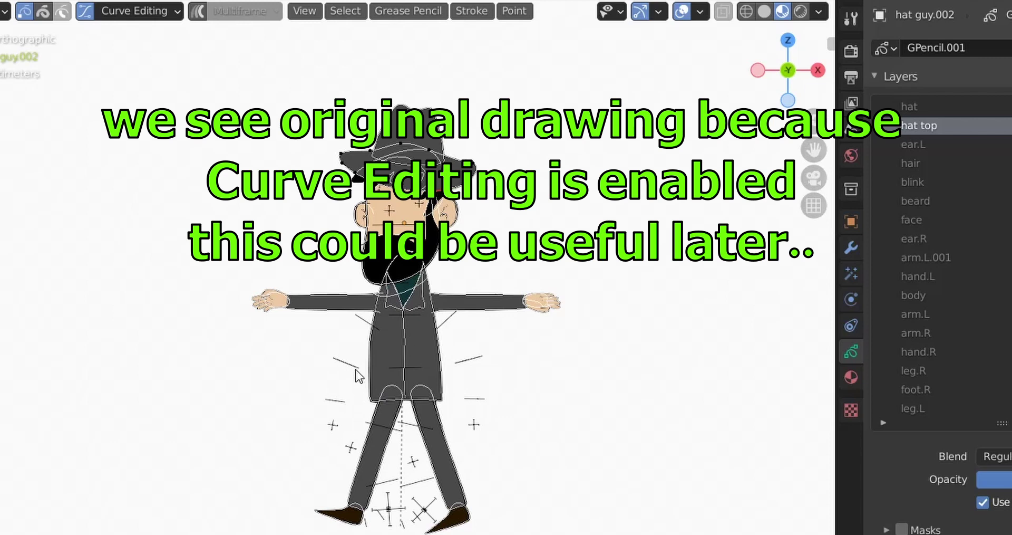
- Turn off Curve Editing and mirror all strokes of the ear.L and ear.R layers along local X
{"action": "scroll", "coordinate": [343, 380], "scroll_direction": "up", "scroll_amount": 3}
{"action": "scroll", "coordinate": [452, 285], "scroll_direction": "up", "scroll_amount": 5}
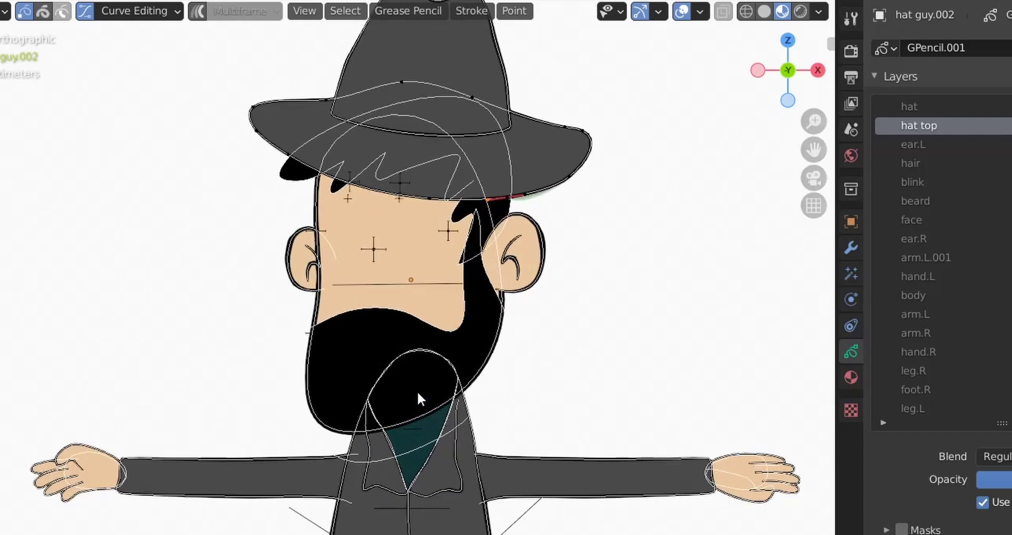
{"action": "middle_click_drag", "start_coordinate": [454, 244], "coordinate": [404, 382], "text": "shift"}
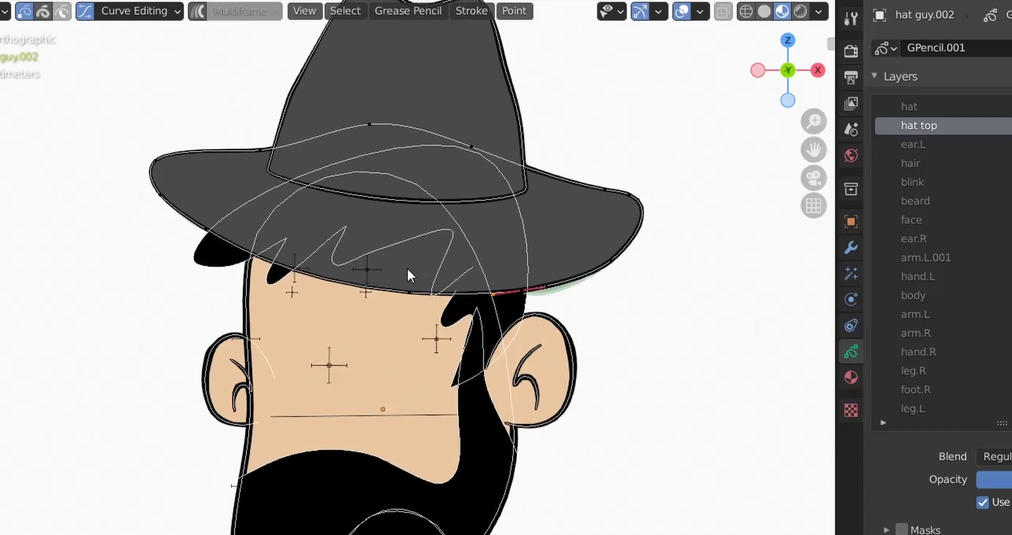
{"action": "left_click", "coordinate": [943, 142]}
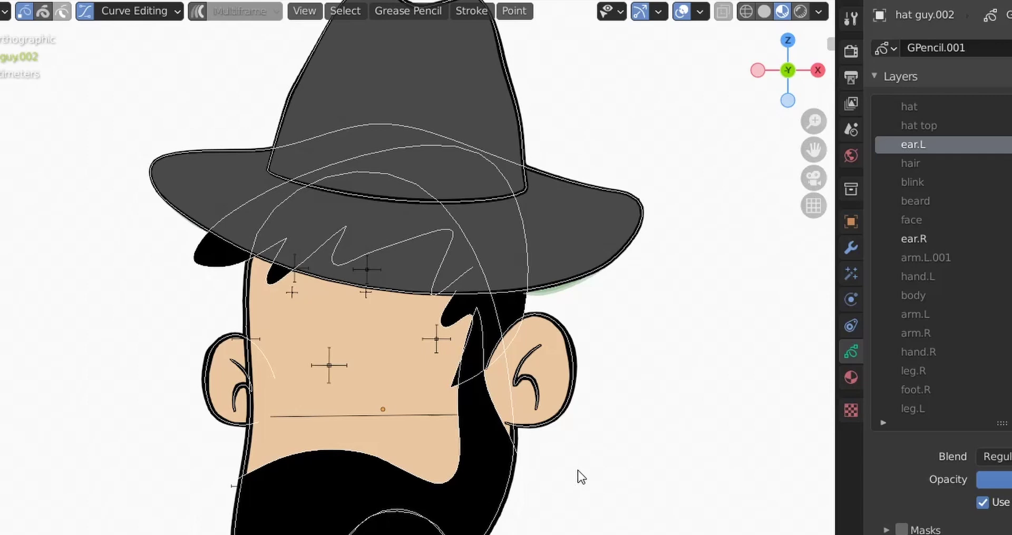
{"action": "key", "text": "a"}
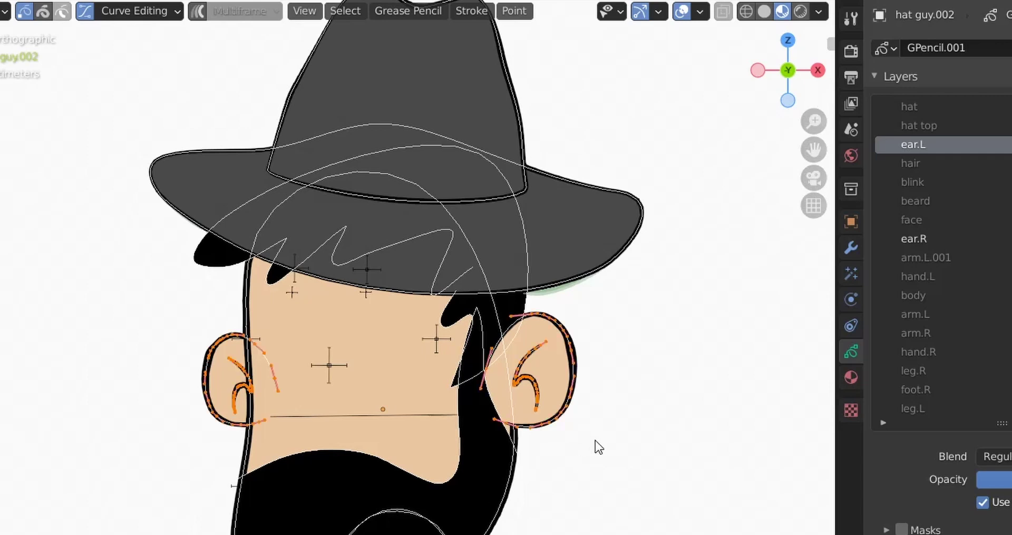
{"action": "left_click", "coordinate": [88, 14]}
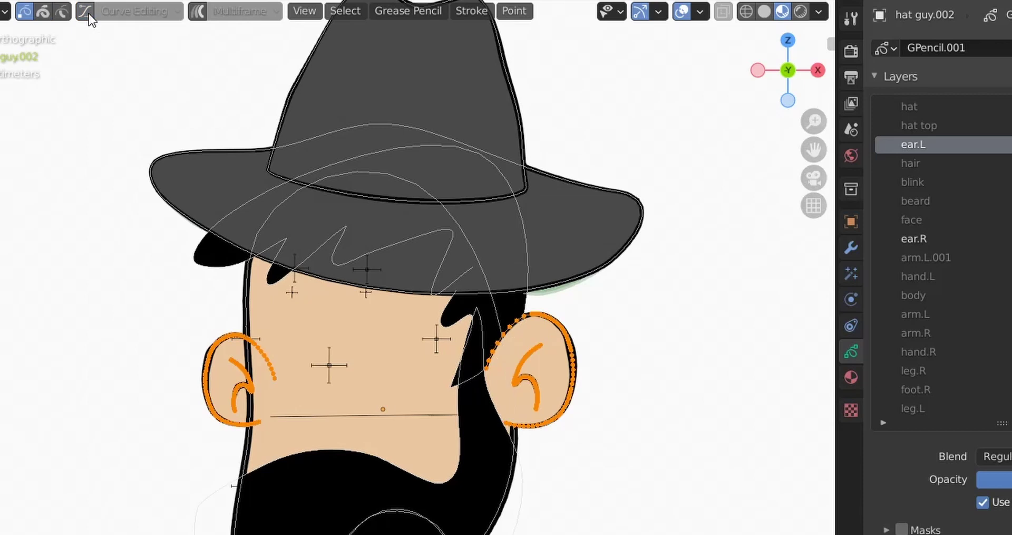
{"action": "left_click", "coordinate": [468, 15]}
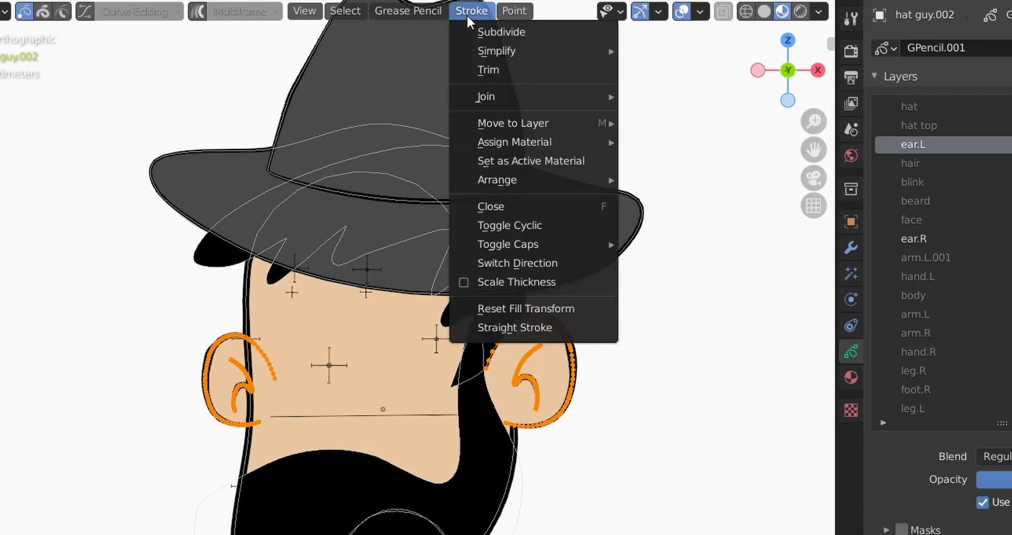
{"action": "mouse_move", "coordinate": [429, 11]}
{"action": "mouse_move", "coordinate": [425, 30]}
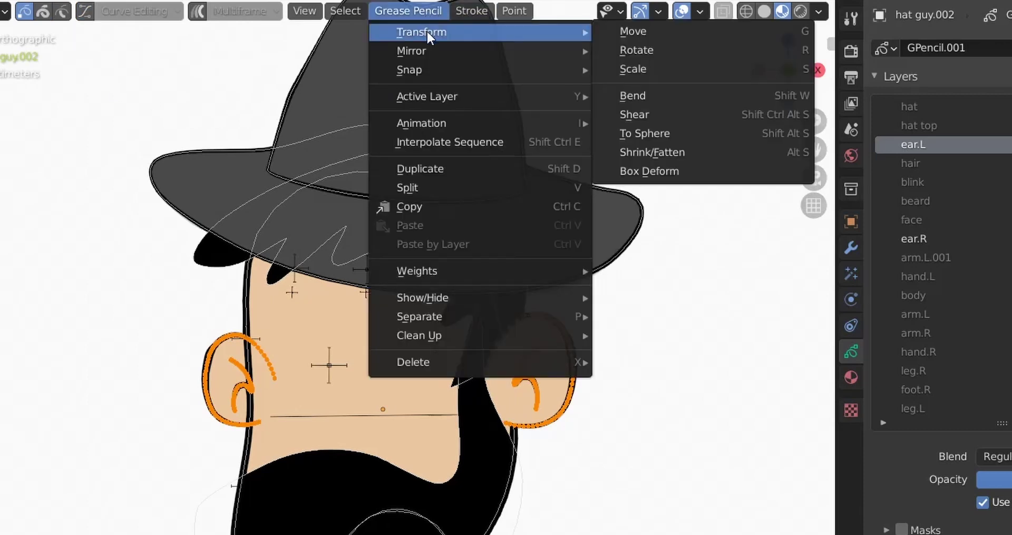
{"action": "mouse_move", "coordinate": [486, 50]}
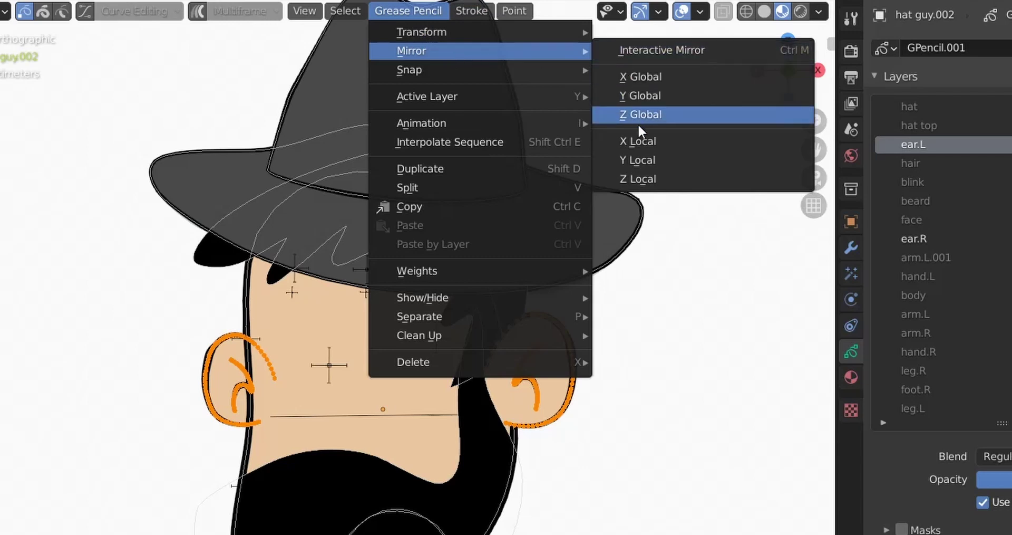
{"action": "left_click", "coordinate": [640, 140]}
{"action": "key", "text": "alt+a"}
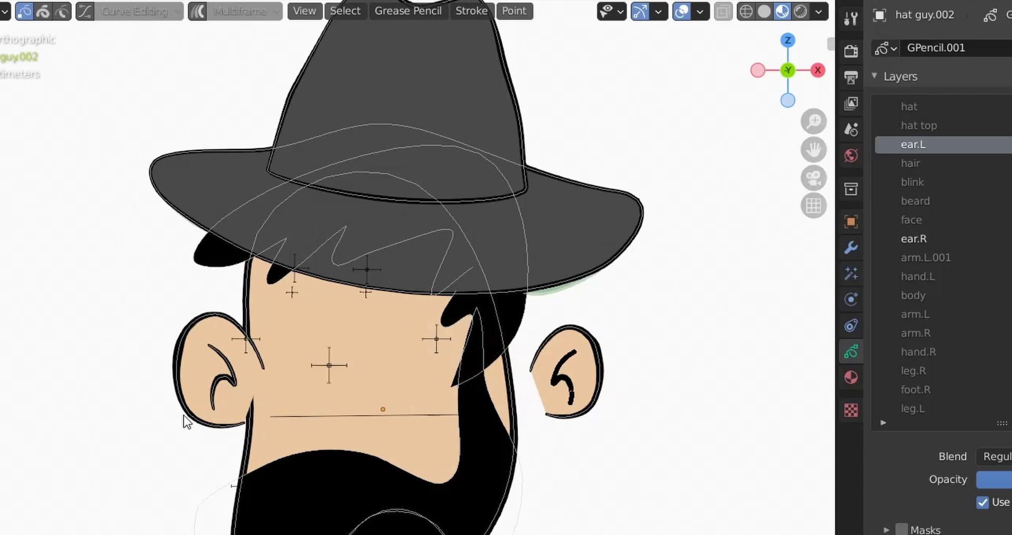
- Delete the inner detail stroke of the small mirrored ear
{"action": "left_click", "coordinate": [579, 416]}
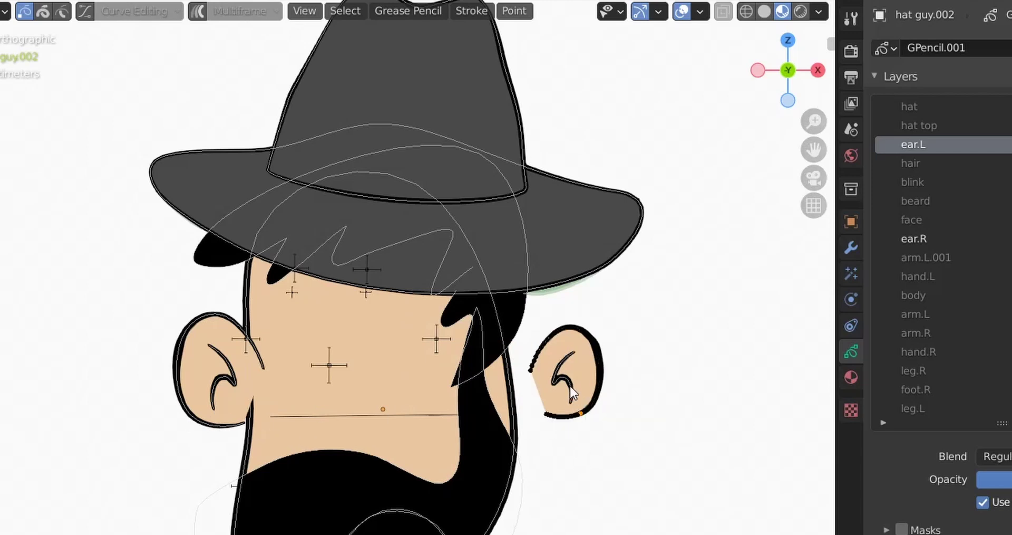
{"action": "key", "text": "ctrl+z"}
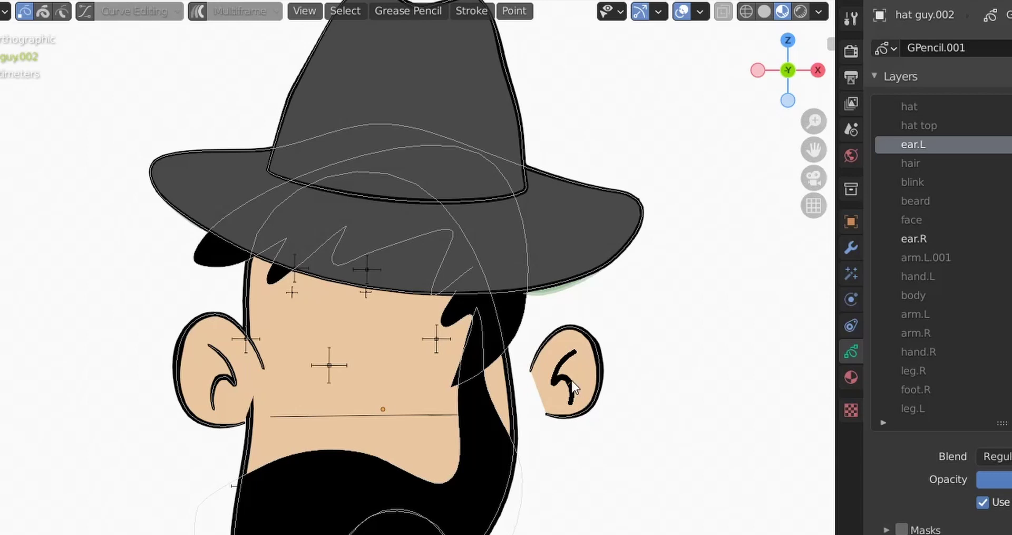
{"action": "scroll", "coordinate": [566, 390], "scroll_direction": "up", "scroll_amount": 3}
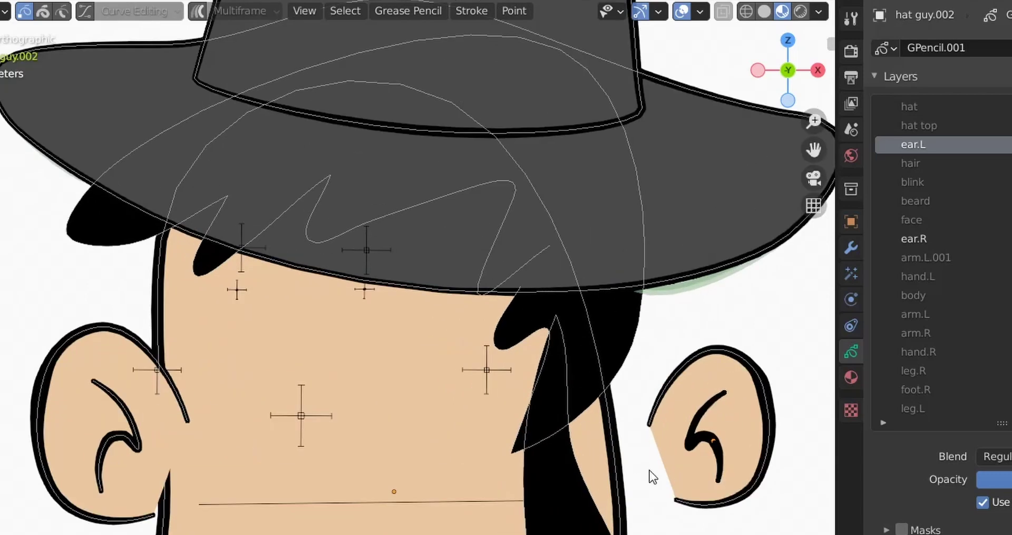
{"action": "key", "text": "ctrl+l"}
{"action": "scroll", "coordinate": [669, 496], "scroll_direction": "down", "scroll_amount": 4}
{"action": "key", "text": "x"}
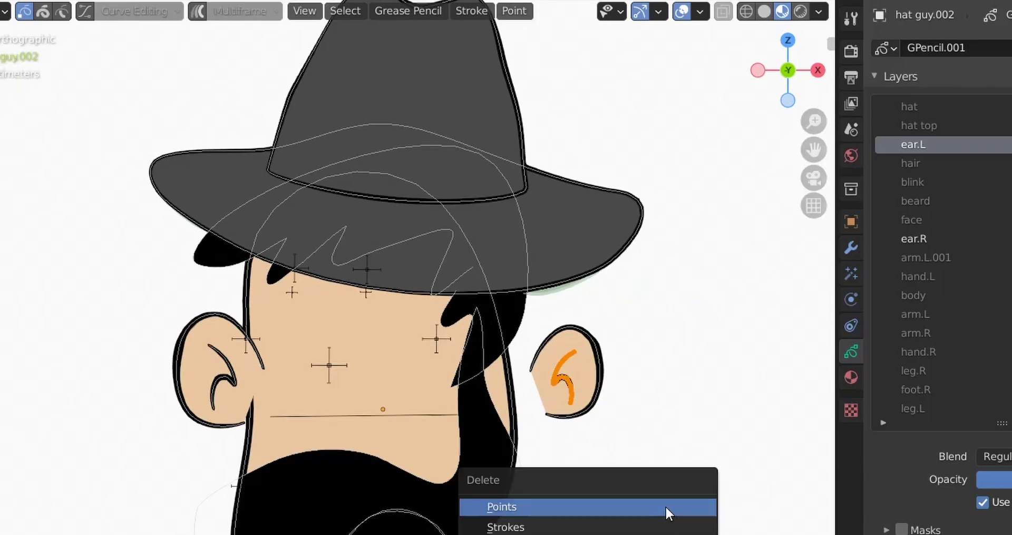
{"action": "left_click", "coordinate": [666, 510]}
- Delete the inner detail stroke of the large mirrored ear
{"action": "left_click", "coordinate": [232, 378]}
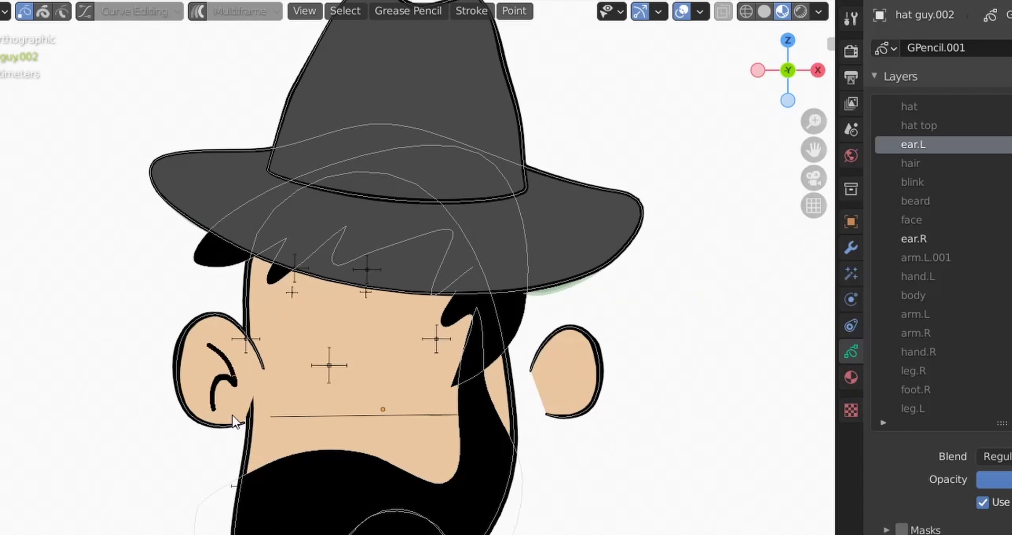
{"action": "key", "text": "ctrl+l"}
{"action": "key", "text": "x"}
{"action": "left_click", "coordinate": [206, 484]}
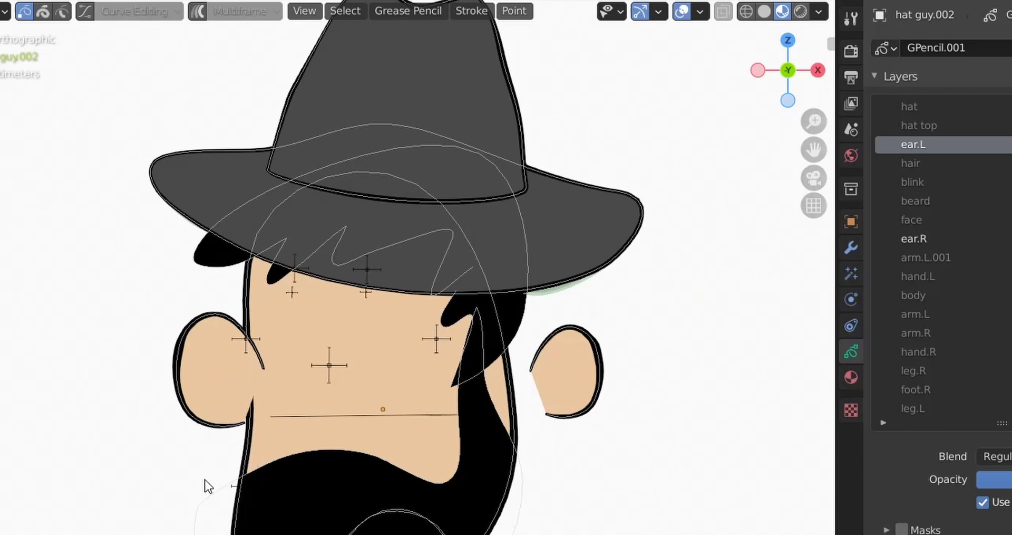
- Move the large ear's outline slightly inward and down against the face
{"action": "scroll", "coordinate": [353, 479], "scroll_direction": "down", "scroll_amount": 1}
{"action": "middle_click_drag", "start_coordinate": [352, 478], "coordinate": [371, 422], "text": "shift"}
{"action": "left_click", "coordinate": [235, 351]}
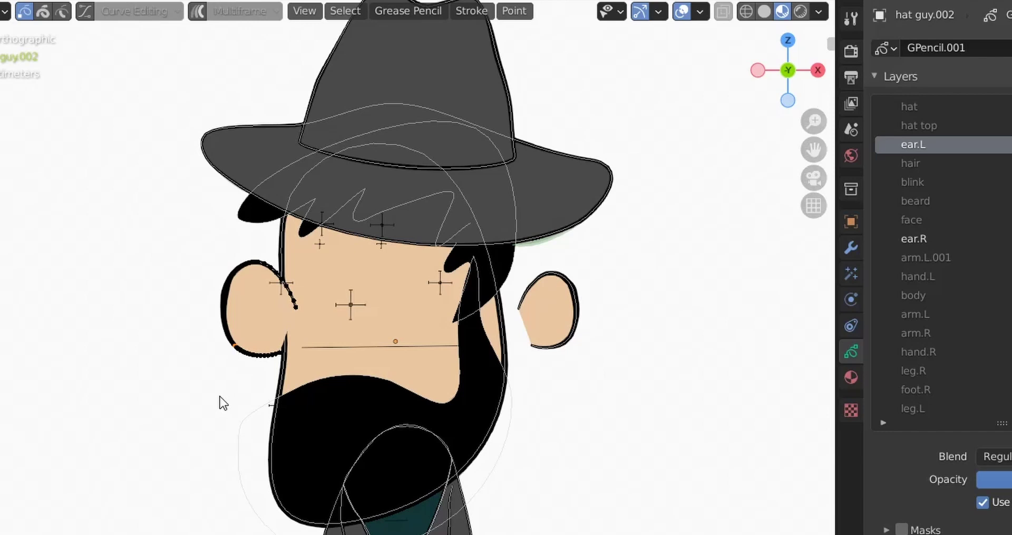
{"action": "key", "text": "ctrl+l"}
{"action": "key", "text": "g"}
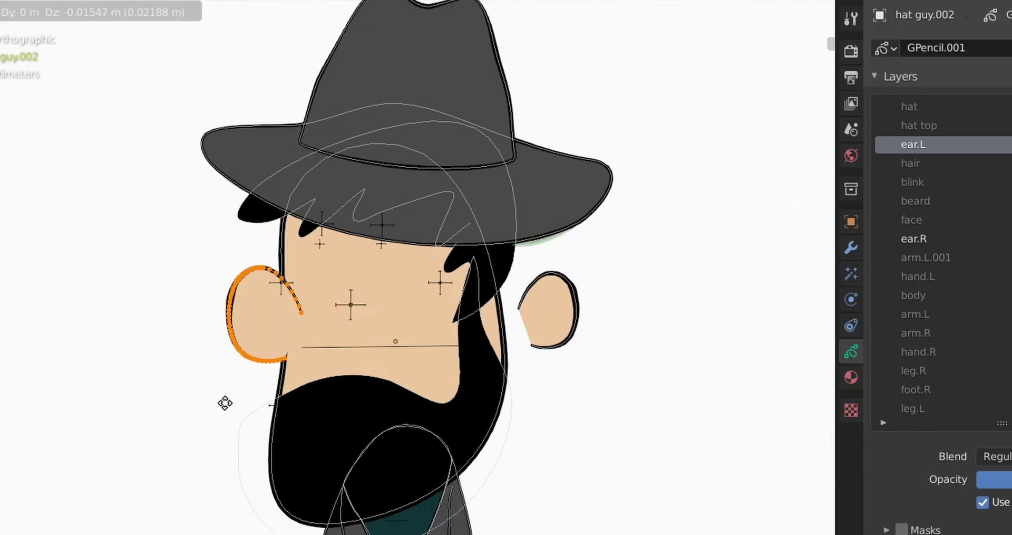
{"action": "left_click", "coordinate": [232, 403]}
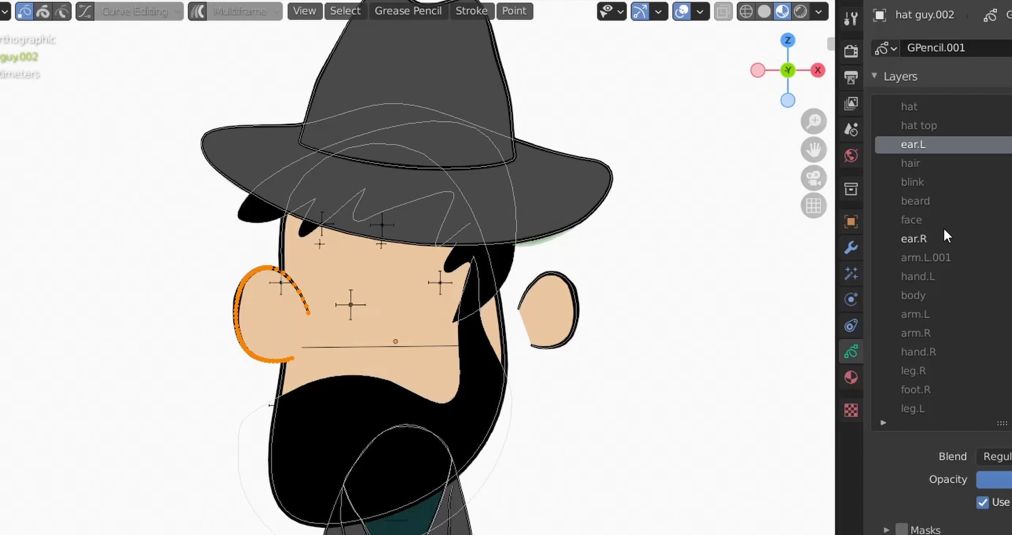
- Turn on Curve Editing for the beard layer and move the sideburn's inner edge point up under the hat brim
{"action": "left_click", "coordinate": [928, 201]}
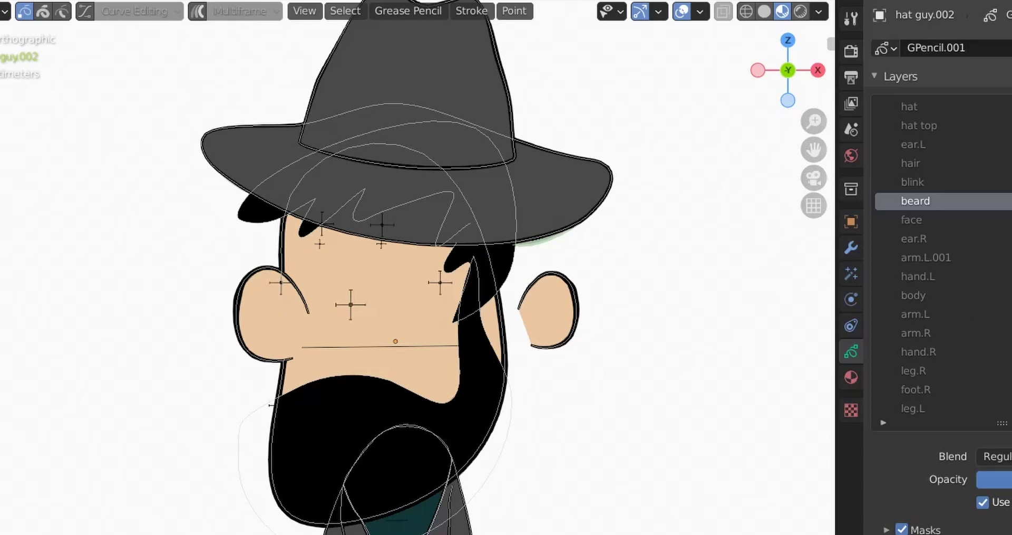
{"action": "left_click", "coordinate": [434, 400]}
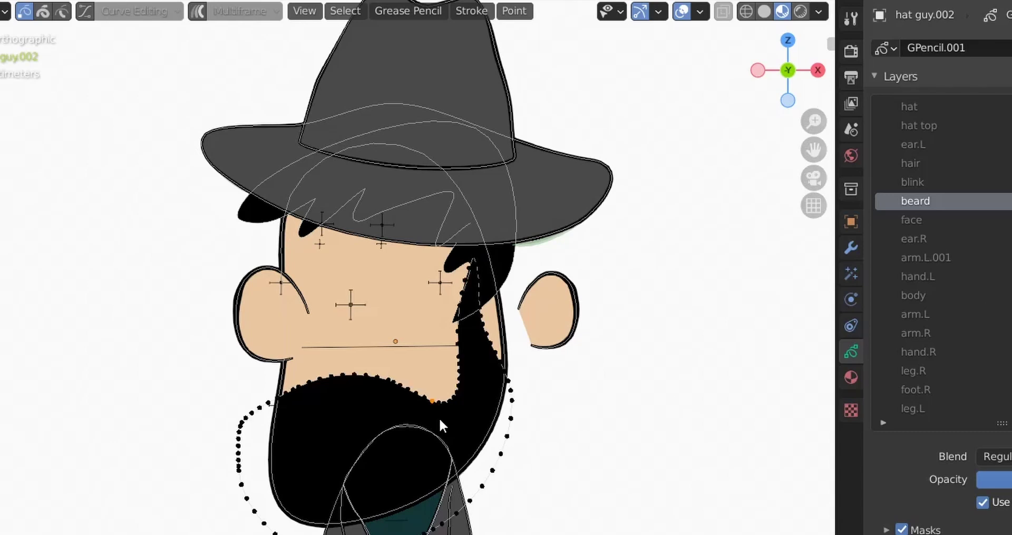
{"action": "left_click", "coordinate": [85, 11]}
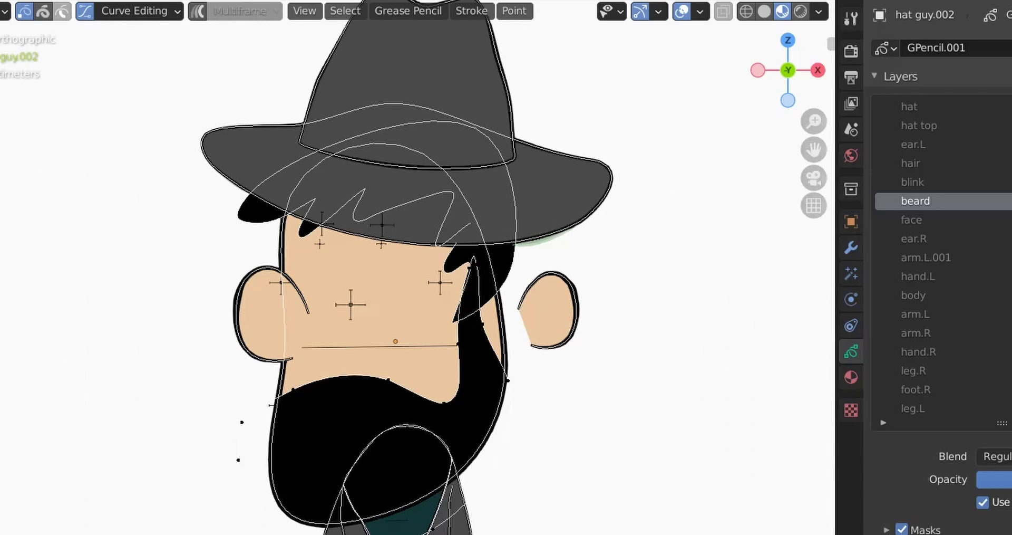
{"action": "left_click", "coordinate": [483, 324]}
{"action": "key", "text": "g"}
{"action": "left_click", "coordinate": [374, 226]}
{"action": "left_click", "coordinate": [452, 239]}
- Dissolve the excess points along the beard's inner edge, including the one at the sideburn's bend
{"action": "left_click", "coordinate": [446, 401]}
{"action": "key", "text": "ctrl+x"}
{"action": "left_click", "coordinate": [378, 234]}
{"action": "key", "text": "ctrl+x"}
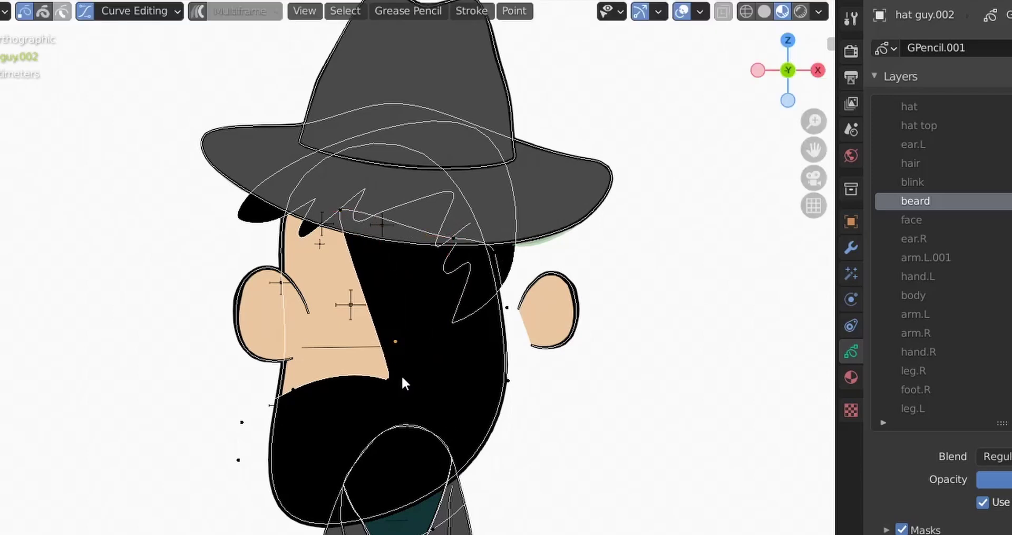
- Move the beard's inner edge points up beside the large ear and adjust a handle to shape the hairline
{"action": "key", "text": "g"}
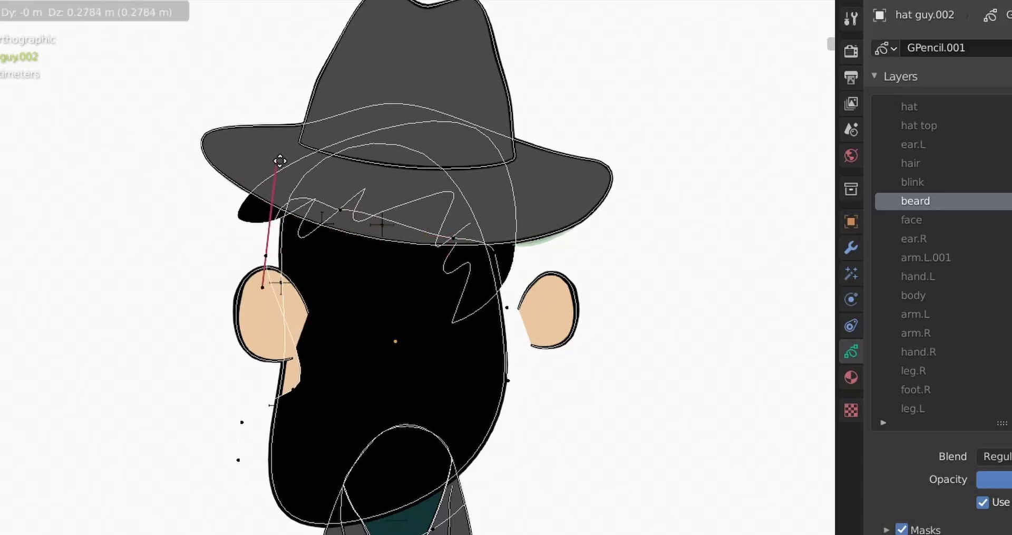
{"action": "left_click", "coordinate": [280, 164]}
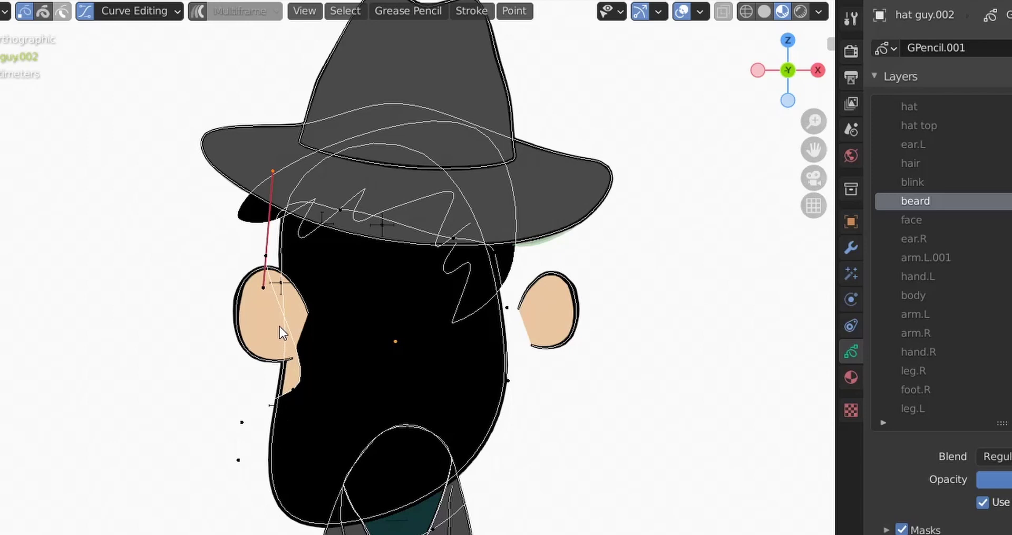
{"action": "left_click", "coordinate": [299, 381]}
{"action": "key", "text": "g"}
{"action": "left_click", "coordinate": [337, 306]}
{"action": "left_click_drag", "start_coordinate": [311, 289], "coordinate": [325, 346]}
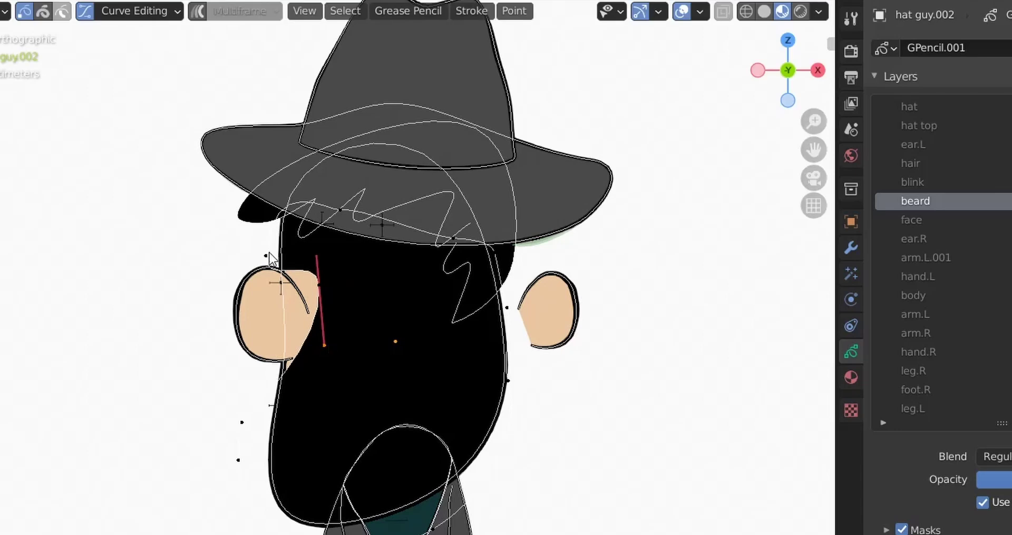
- Pull the beard's outer jaw point inside the face below the large ear and delete the outer point beneath it
{"action": "left_click", "coordinate": [245, 423]}
{"action": "key", "text": "g"}
{"action": "left_click", "coordinate": [333, 449]}
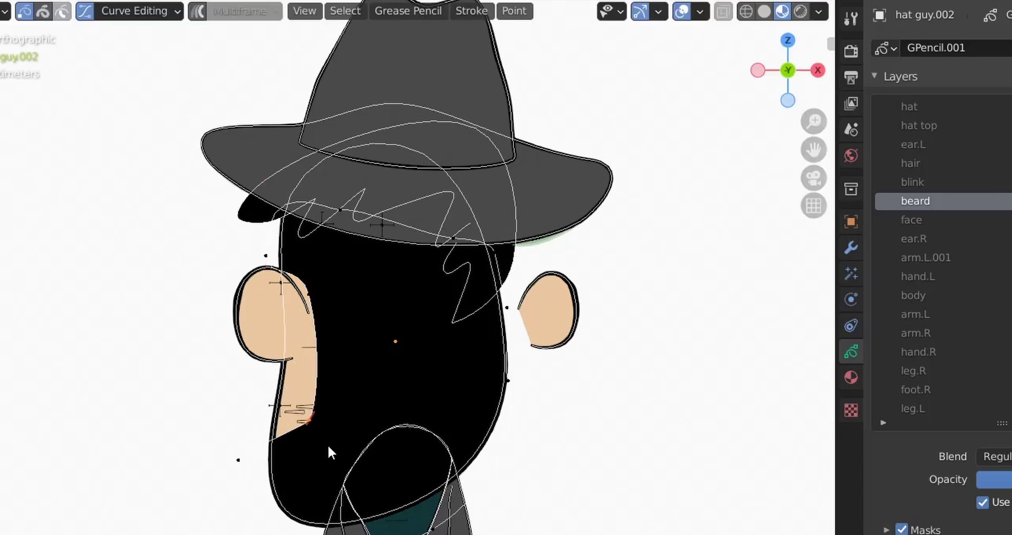
{"action": "left_click", "coordinate": [239, 461]}
{"action": "key", "text": "x"}
{"action": "left_click", "coordinate": [337, 532]}
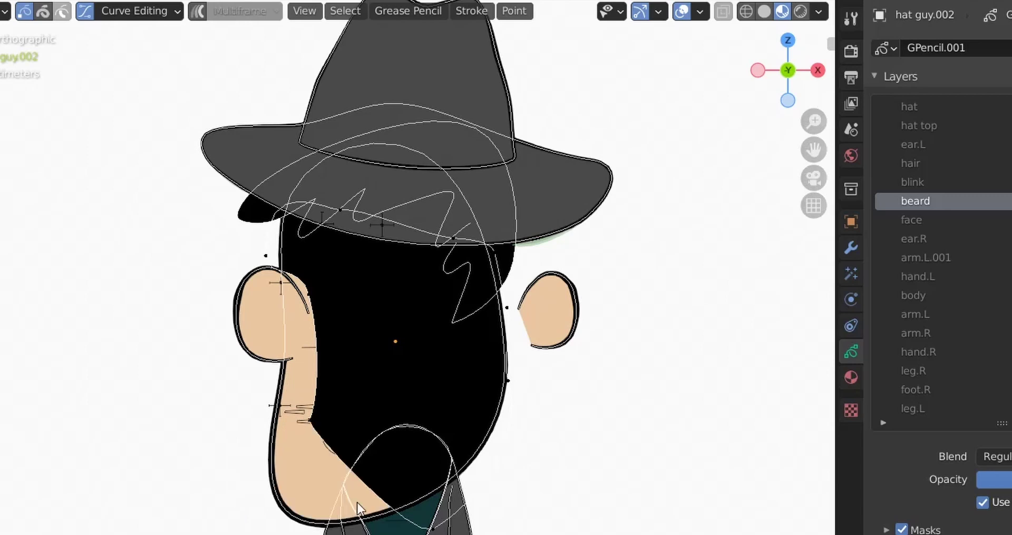
- Raise the beard's bottom point inside the face to leave the chin and jaw bare
{"action": "key", "text": "g"}
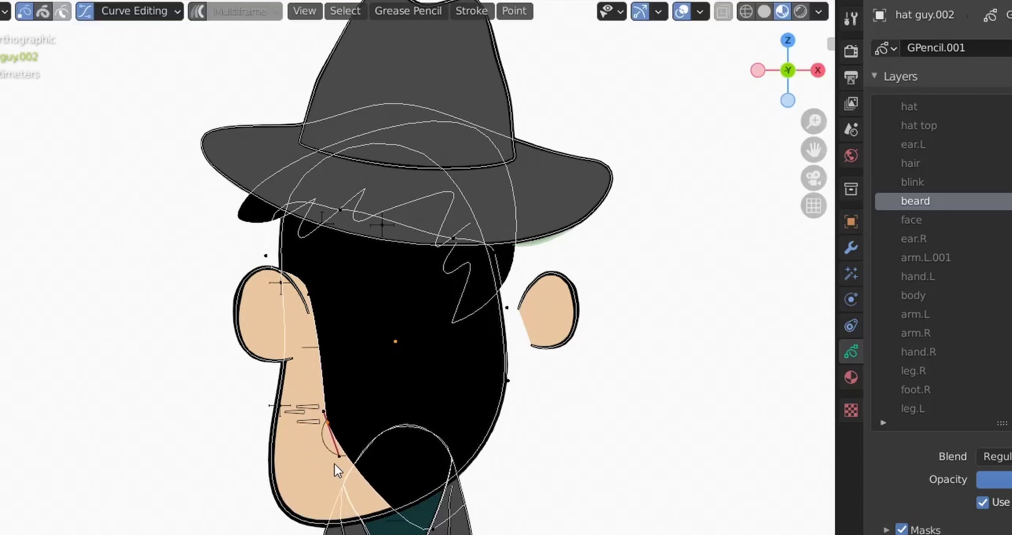
{"action": "left_click", "coordinate": [449, 467]}
{"action": "left_click", "coordinate": [507, 380]}
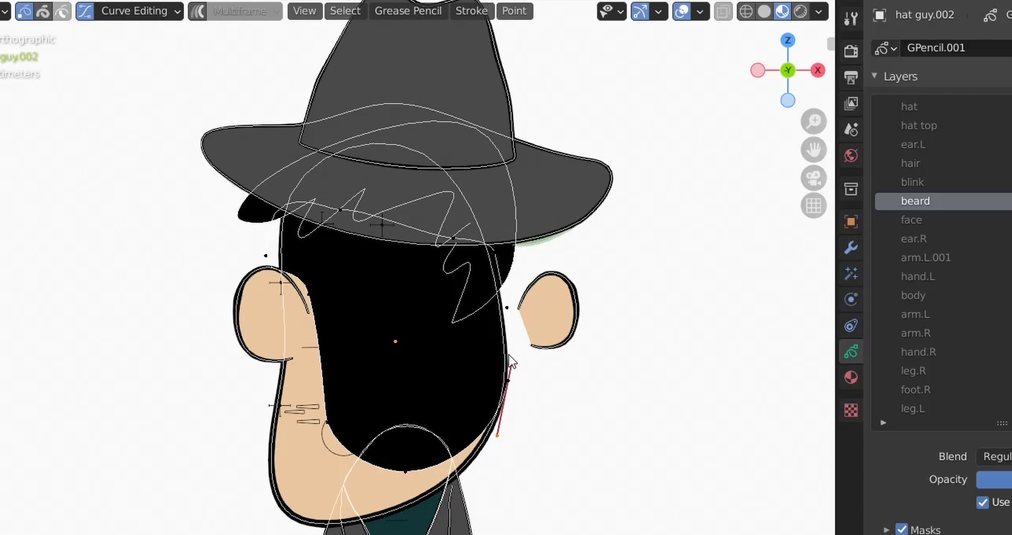
{"action": "left_click", "coordinate": [510, 307]}
- On the hair layer, move the hair's points near the small ear to follow the edge of the head
{"action": "left_click", "coordinate": [972, 164]}
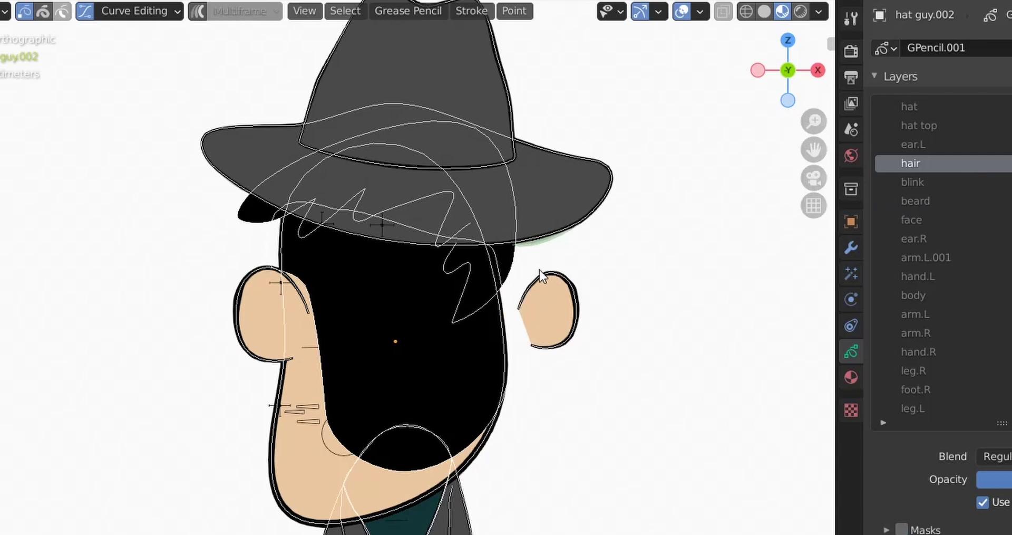
{"action": "left_click", "coordinate": [514, 261]}
{"action": "key", "text": "g"}
{"action": "left_click", "coordinate": [500, 403]}
{"action": "left_click", "coordinate": [482, 315]}
{"action": "key", "text": "g"}
{"action": "left_click", "coordinate": [506, 347]}
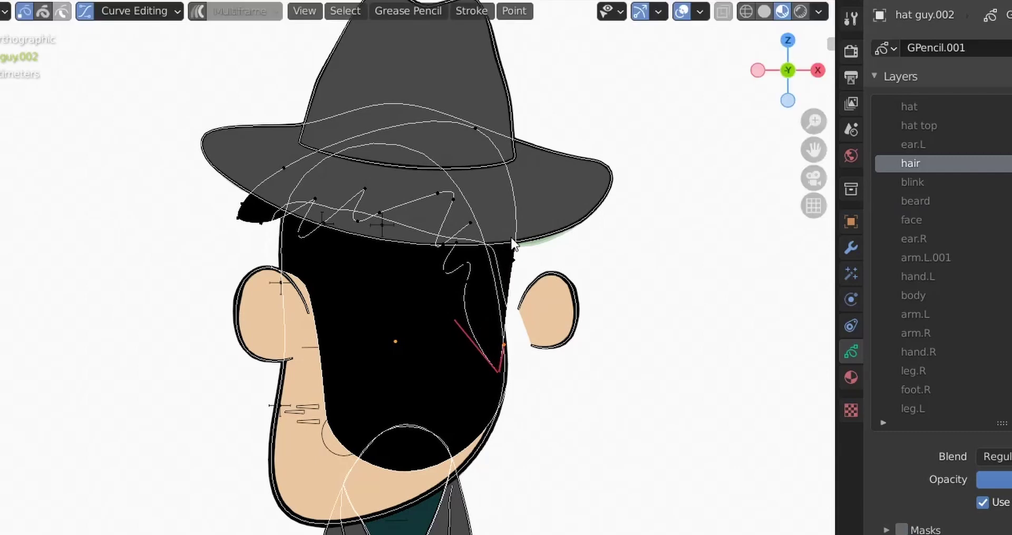
- Shift the hair's lowest point onto the head outline near the small ear and preview the shape with overlays hidden
{"action": "left_click_drag", "start_coordinate": [499, 372], "coordinate": [507, 373]}
{"action": "left_click", "coordinate": [512, 261]}
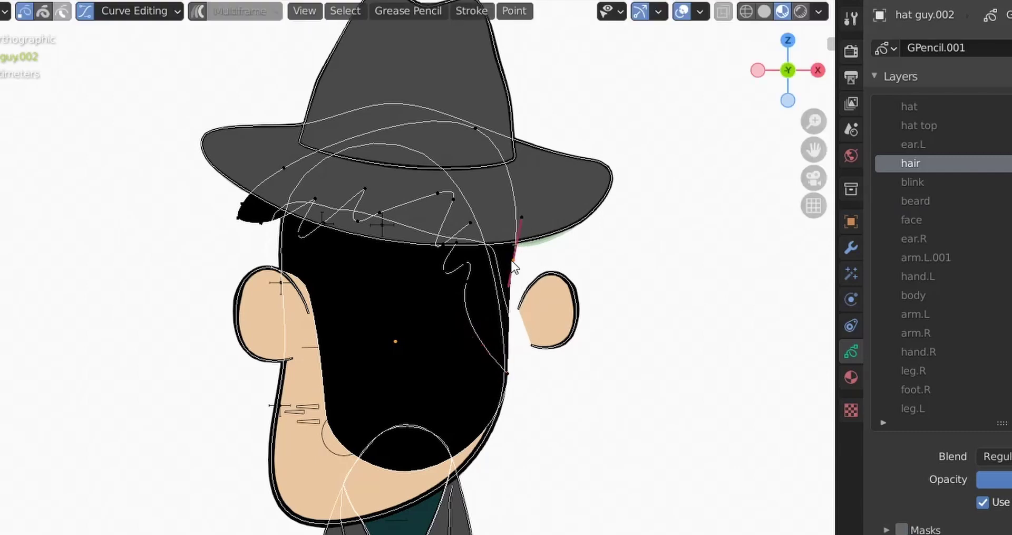
{"action": "left_click", "coordinate": [684, 12]}
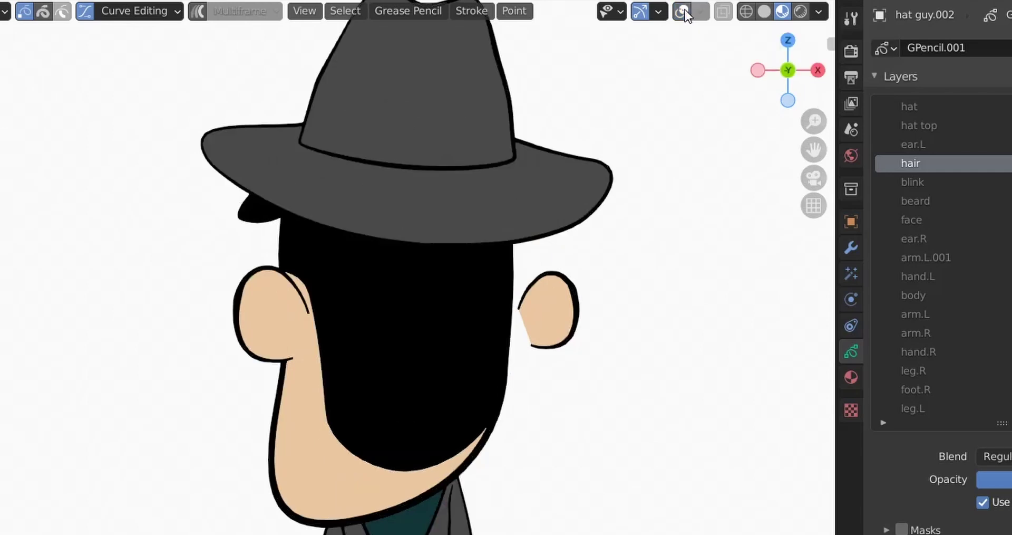
{"action": "left_click", "coordinate": [684, 11]}
{"action": "left_click", "coordinate": [683, 11]}
{"action": "left_click", "coordinate": [684, 11]}
- Move the upper handle of the hair's lowest point outward so the hair edge follows the head outline near the small ear
{"action": "left_click", "coordinate": [505, 374]}
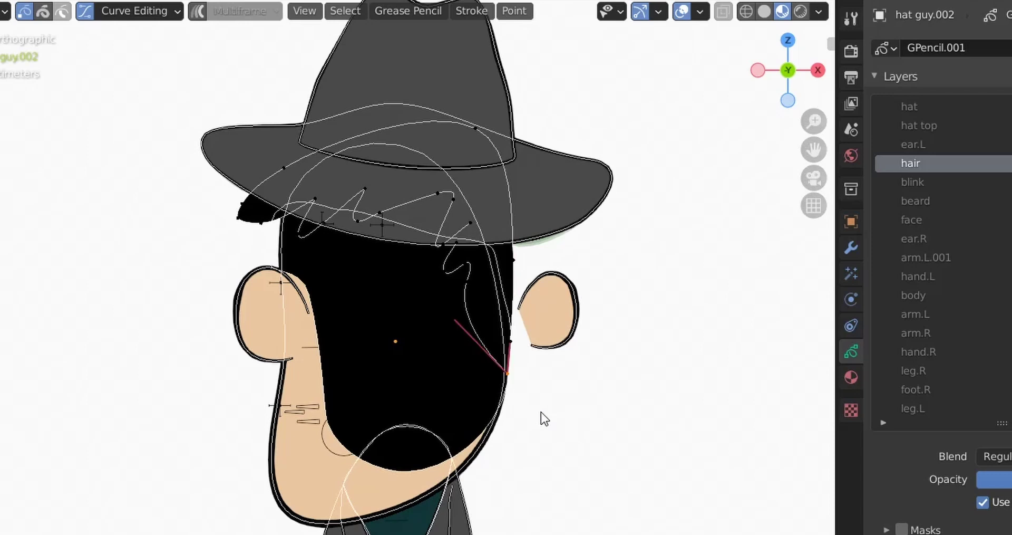
{"action": "scroll", "coordinate": [543, 417], "scroll_direction": "up", "scroll_amount": 3}
{"action": "key", "text": "g"}
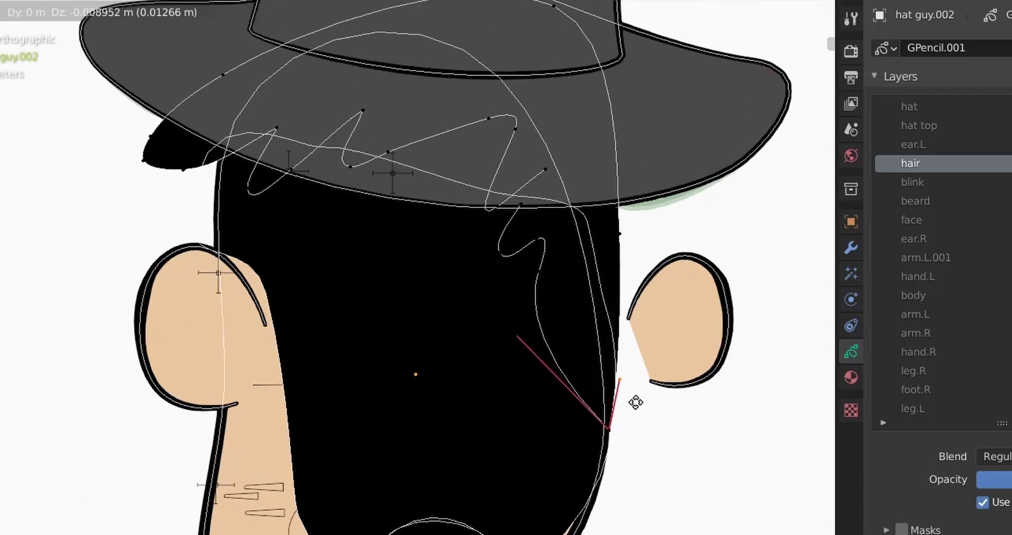
{"action": "left_click", "coordinate": [636, 403]}
{"action": "scroll", "coordinate": [359, 372], "scroll_direction": "down", "scroll_amount": 3}
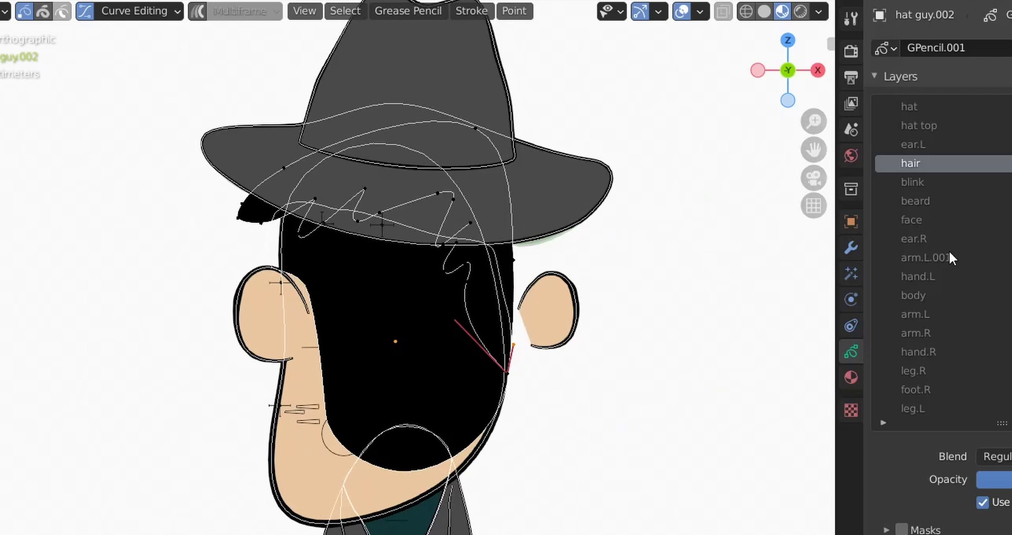
- On the beard layer, subdivide the outline between the hat and the large ear and reposition the points at the hair tuft and ear top
{"action": "left_click", "coordinate": [949, 201]}
{"action": "left_click", "coordinate": [267, 257]}
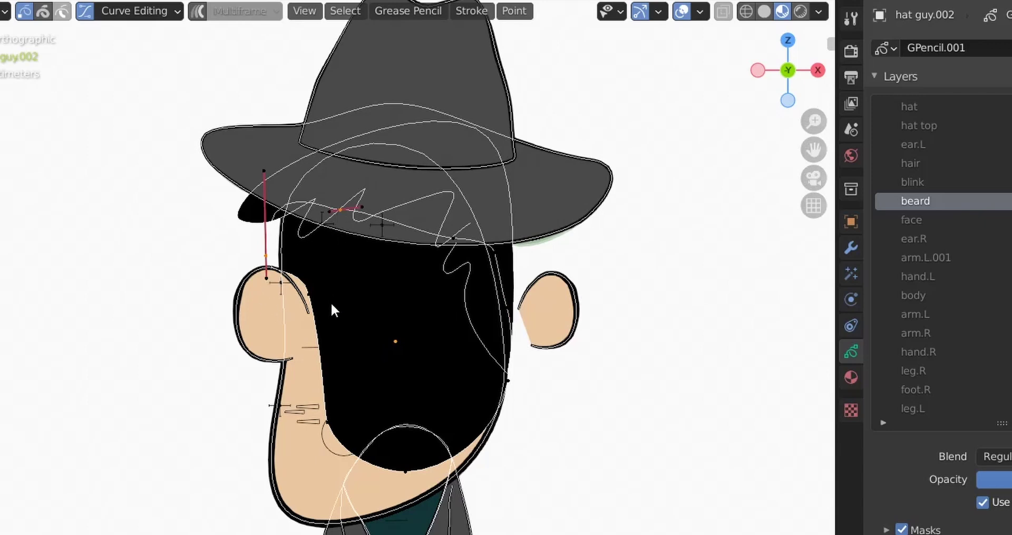
{"action": "right_click", "coordinate": [314, 232]}
{"action": "left_click", "coordinate": [313, 230]}
{"action": "left_click", "coordinate": [294, 201]}
{"action": "key", "text": "g"}
{"action": "left_click", "coordinate": [246, 315]}
{"action": "left_click", "coordinate": [267, 258]}
{"action": "left_click_drag", "start_coordinate": [268, 280], "coordinate": [254, 208]}
{"action": "left_click_drag", "start_coordinate": [265, 257], "coordinate": [276, 277]}
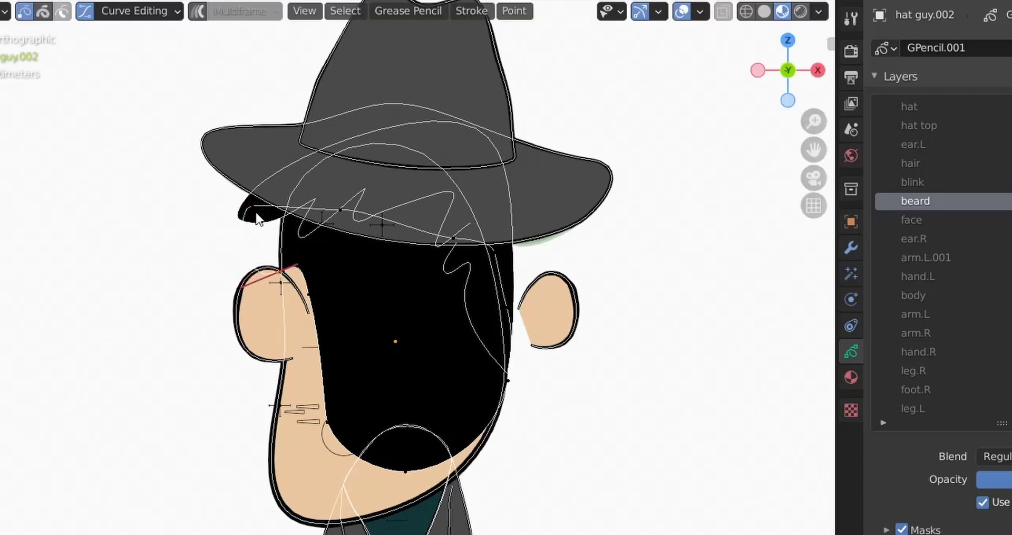
- Subdivide the beard outline between the hair tuft and the large ear, and place the new point outside the jaw below the ear
{"action": "right_click", "coordinate": [182, 274]}
{"action": "scroll", "coordinate": [163, 244], "scroll_direction": "up", "scroll_amount": 3}
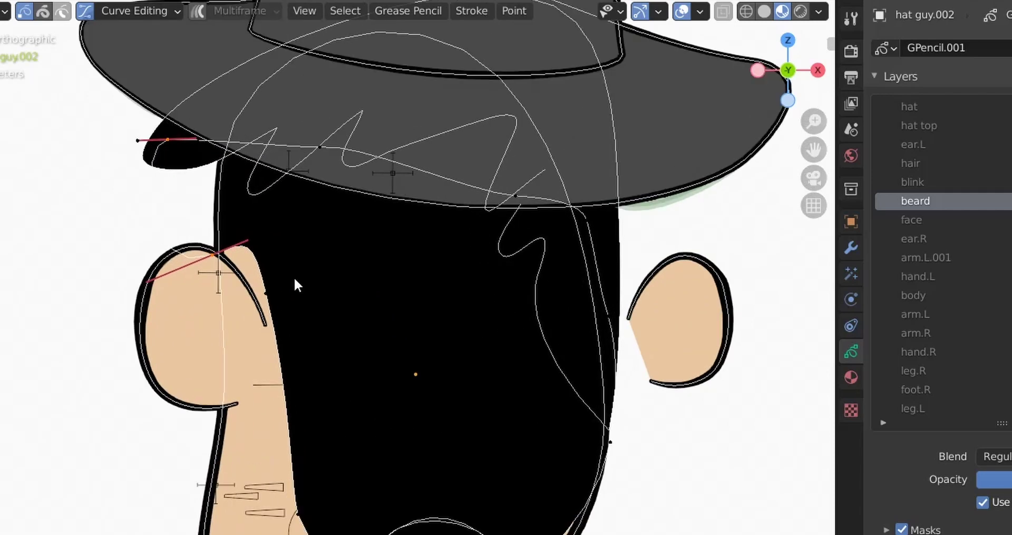
{"action": "middle_click_drag", "start_coordinate": [163, 244], "coordinate": [308, 289], "text": "shift"}
{"action": "right_click", "coordinate": [180, 246]}
{"action": "left_click", "coordinate": [169, 246]}
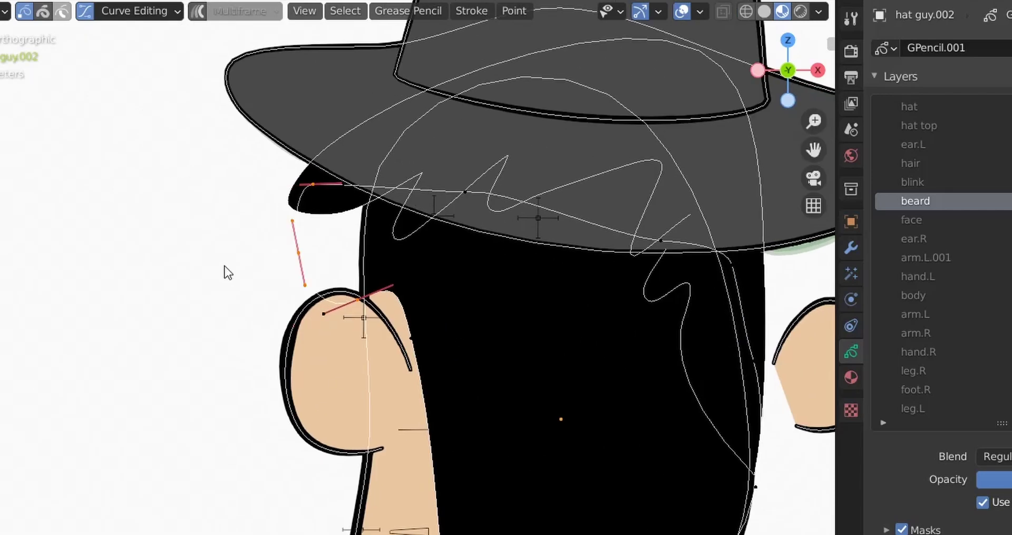
{"action": "key", "text": "g"}
{"action": "left_click", "coordinate": [338, 524]}
{"action": "middle_click_drag", "start_coordinate": [338, 525], "coordinate": [349, 386], "text": "shift"}
{"action": "left_click_drag", "start_coordinate": [335, 310], "coordinate": [276, 338]}
{"action": "left_click_drag", "start_coordinate": [342, 342], "coordinate": [335, 347]}
- Subdivide the beard outline beside the large ear and move the new point down onto the cheek inside the jaw
{"action": "left_click", "coordinate": [368, 160], "text": "shift"}
{"action": "right_click", "coordinate": [338, 368]}
{"action": "left_click", "coordinate": [326, 303]}
{"action": "left_click_drag", "start_coordinate": [355, 257], "coordinate": [396, 427]}
{"action": "left_click", "coordinate": [335, 349], "text": "shift"}
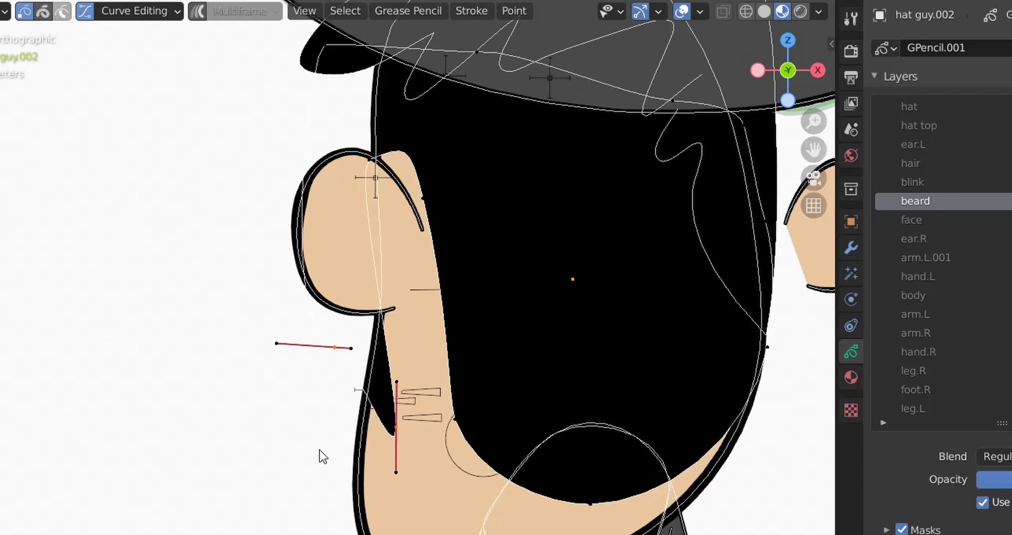
- Subdivide the beard outline between the jaw and cheek points, and move the new point down to the bottom of the chin
{"action": "right_click", "coordinate": [337, 401]}
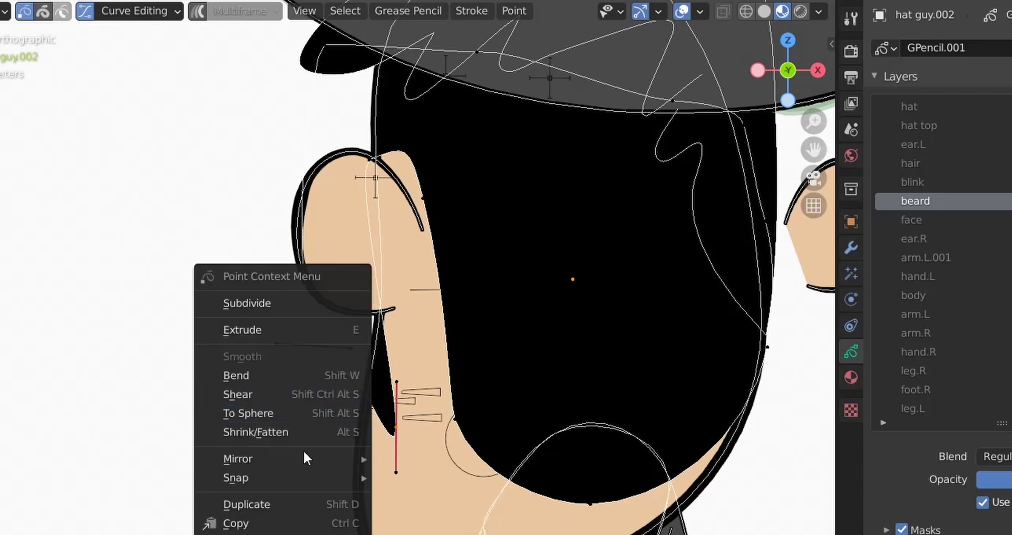
{"action": "left_click", "coordinate": [318, 306]}
{"action": "left_click", "coordinate": [368, 408]}
{"action": "key", "text": "g"}
{"action": "left_click", "coordinate": [326, 6]}
{"action": "middle_click_drag", "start_coordinate": [434, 498], "coordinate": [400, 364], "text": "shift"}
{"action": "key", "text": "g"}
{"action": "left_click", "coordinate": [367, 518]}
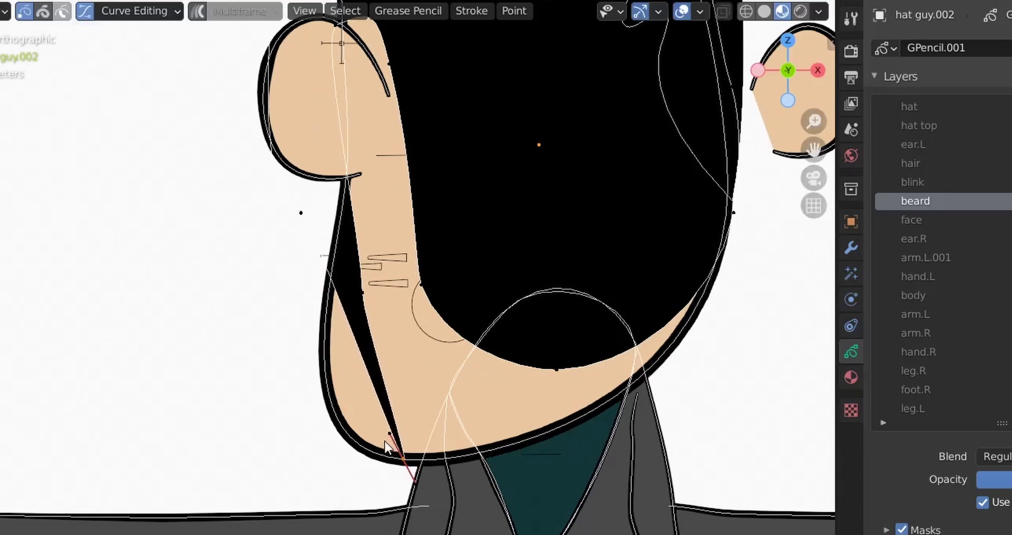
- Pull the chin point's handles and the beard's lower outline outward so the beard covers the outer jaw
{"action": "left_click", "coordinate": [389, 439]}
{"action": "key", "text": "g"}
{"action": "left_click", "coordinate": [206, 499]}
{"action": "left_click", "coordinate": [405, 462]}
{"action": "key", "text": "g"}
{"action": "left_click", "coordinate": [472, 471]}
{"action": "left_click", "coordinate": [282, 501]}
{"action": "key", "text": "g"}
{"action": "left_click", "coordinate": [251, 521]}
- Lengthen the lower handle of the beard's inner cheek point and shift the point to curve the inner edge along the jaw
{"action": "left_click", "coordinate": [364, 296]}
{"action": "left_click", "coordinate": [367, 326]}
{"action": "key", "text": "g"}
{"action": "left_click", "coordinate": [368, 407]}
{"action": "left_click", "coordinate": [365, 293]}
{"action": "key", "text": "g"}
{"action": "left_click", "coordinate": [360, 297]}
- Preview the beard with overlays hidden and adjust the point at the lower front of the cheek to smooth that edge
{"action": "scroll", "coordinate": [363, 295], "scroll_direction": "down", "scroll_amount": 3}
{"action": "middle_click_drag", "start_coordinate": [230, 255], "coordinate": [219, 317], "text": "shift"}
{"action": "left_click", "coordinate": [682, 13]}
{"action": "left_click", "coordinate": [682, 13]}
{"action": "left_click", "coordinate": [371, 365]}
{"action": "left_click", "coordinate": [361, 333]}
{"action": "key", "text": "g"}
{"action": "left_click", "coordinate": [352, 311]}
{"action": "left_click", "coordinate": [363, 345]}
{"action": "key", "text": "g"}
{"action": "left_click", "coordinate": [369, 342]}
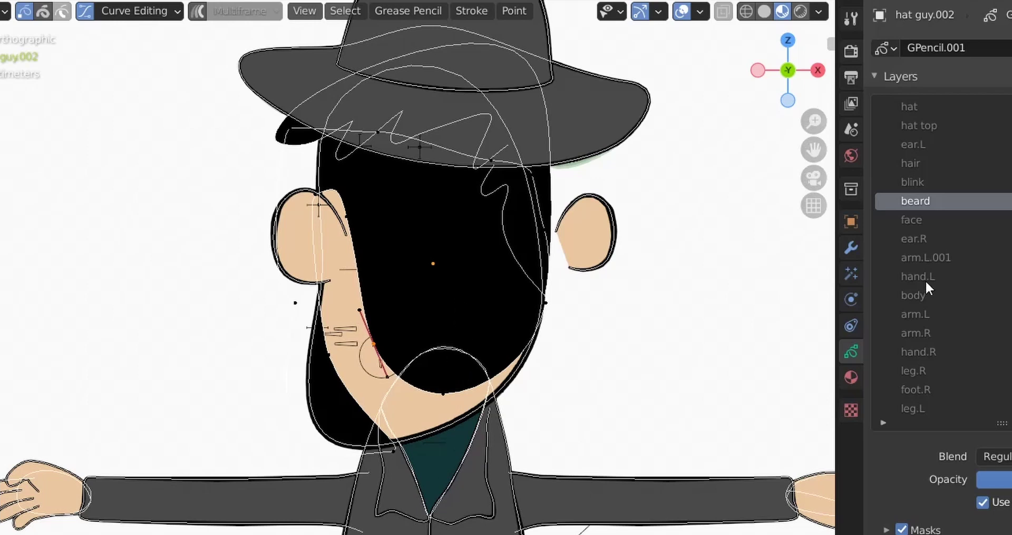
- Turn off Curve Editing and move the body layer above the beard layer in the layer order
{"action": "scroll", "coordinate": [956, 359], "scroll_direction": "down", "scroll_amount": 1}
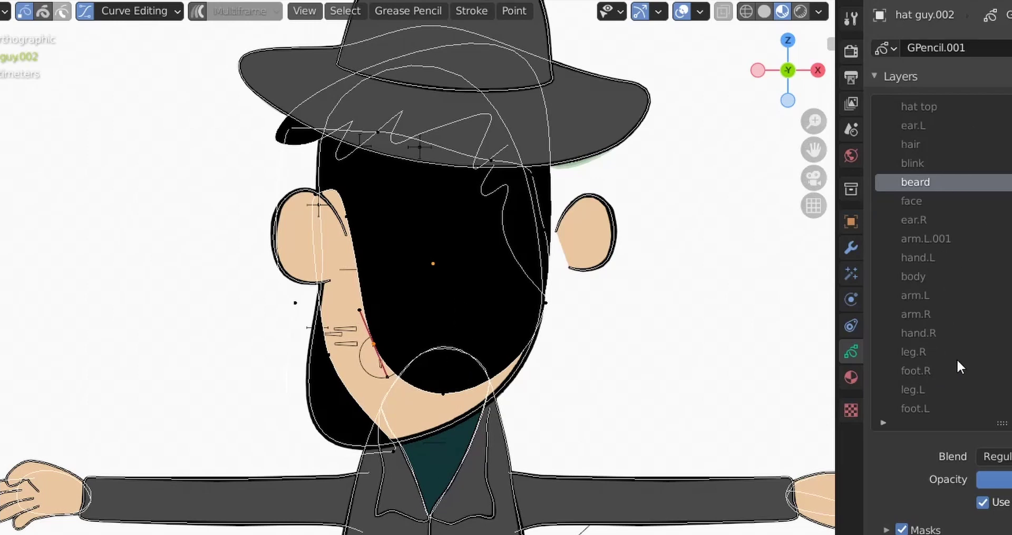
{"action": "scroll", "coordinate": [957, 359], "scroll_direction": "up", "scroll_amount": 1}
{"action": "left_click", "coordinate": [962, 164]}
{"action": "left_click", "coordinate": [960, 199]}
{"action": "left_click", "coordinate": [956, 240]}
{"action": "left_click", "coordinate": [954, 278]}
{"action": "left_click", "coordinate": [952, 299]}
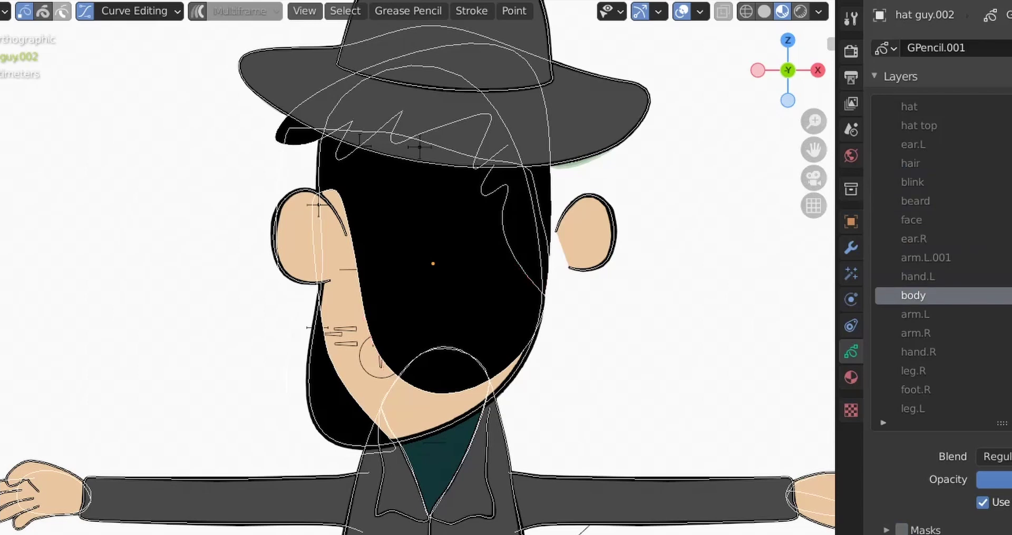
{"action": "left_click", "coordinate": [84, 11]}
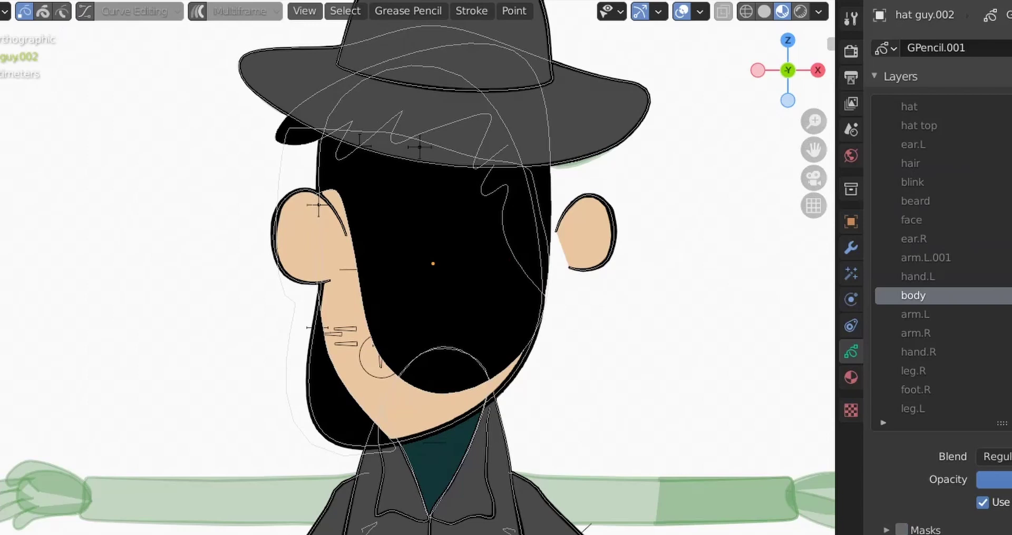
{"action": "left_click", "coordinate": [1011, 174]}
{"action": "left_click", "coordinate": [1011, 174]}
{"action": "left_click", "coordinate": [1011, 174]}
{"action": "left_click", "coordinate": [1011, 174]}
{"action": "left_click", "coordinate": [1011, 175]}
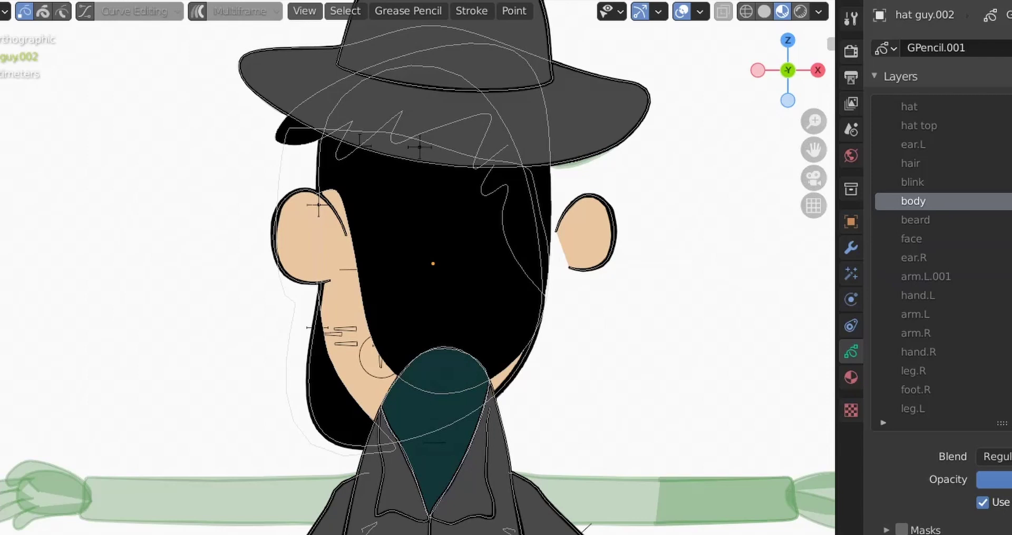
- Switch the grease pencil character to Weight Paint mode with the torso in view
{"action": "middle_click_drag", "start_coordinate": [628, 407], "coordinate": [647, 157], "text": "shift"}
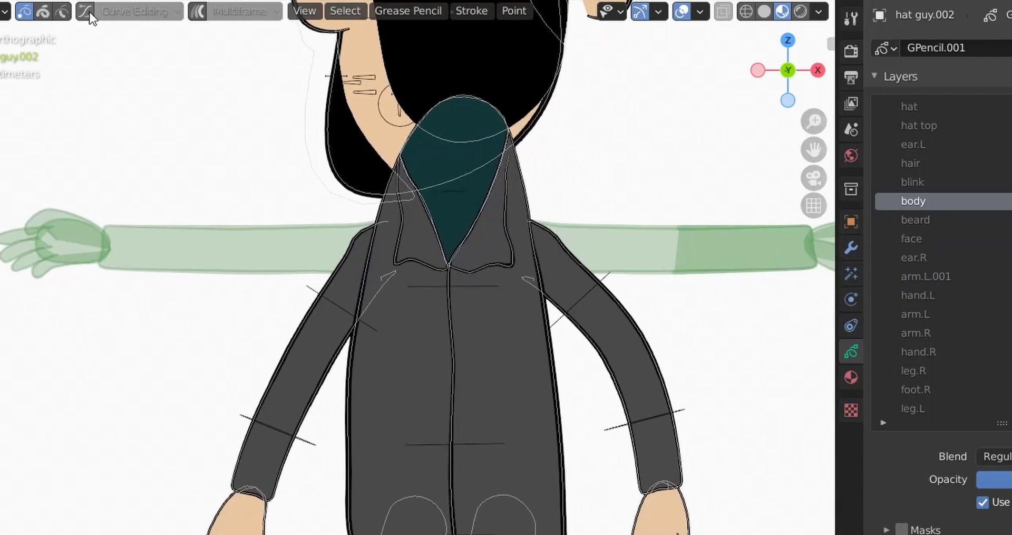
{"action": "scroll", "coordinate": [523, 317], "scroll_direction": "up", "scroll_amount": 2}
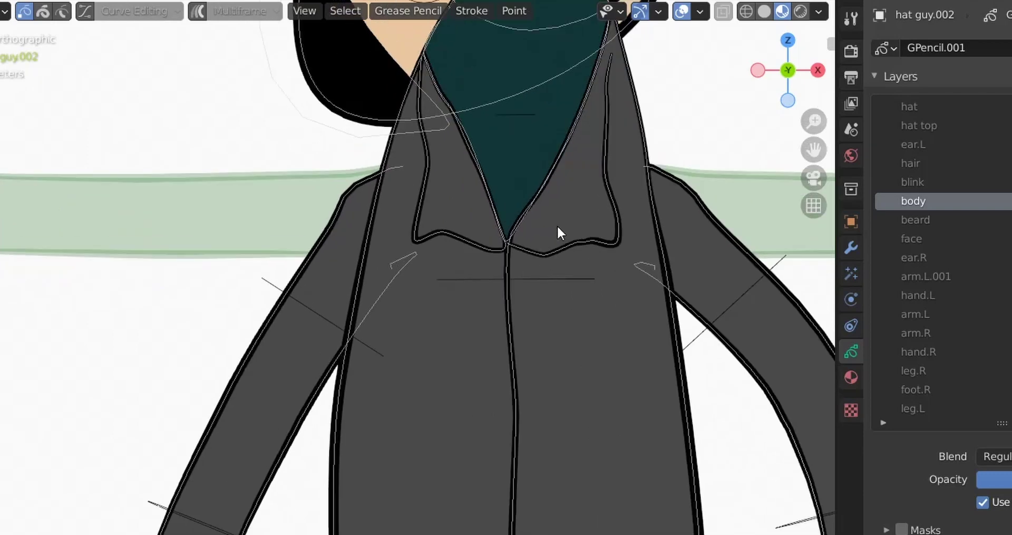
{"action": "scroll", "coordinate": [538, 274], "scroll_direction": "up", "scroll_amount": 1}
{"action": "key", "text": "ctrl+Tab"}
{"action": "left_click", "coordinate": [401, 258]}
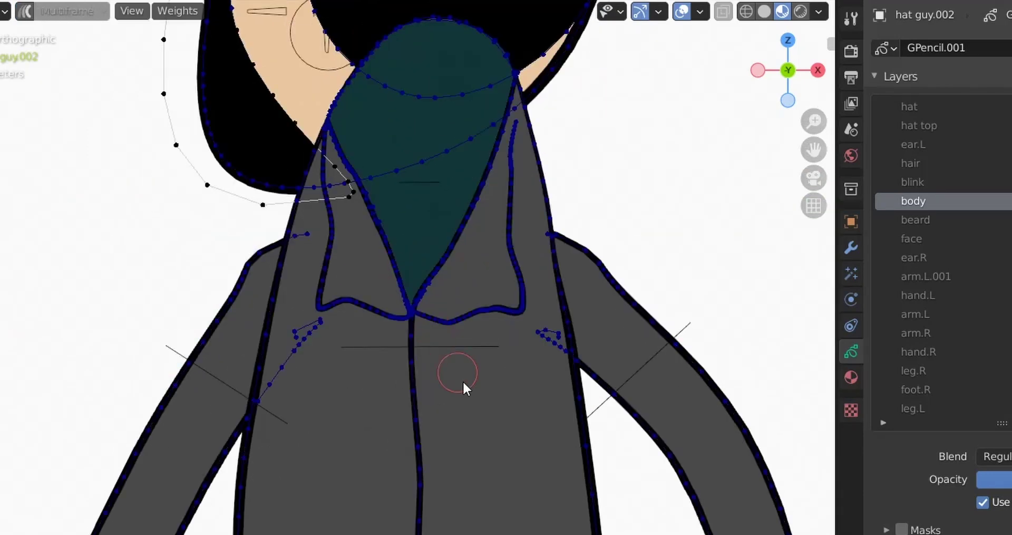
- Examine the weights of the DEF-body, DEF-body.001 and DEF-neck vertex groups on the character
{"action": "scroll", "coordinate": [467, 390], "scroll_direction": "down", "scroll_amount": 3}
{"action": "scroll", "coordinate": [477, 415], "scroll_direction": "down", "scroll_amount": 1}
{"action": "scroll", "coordinate": [989, 433], "scroll_direction": "down", "scroll_amount": 1}
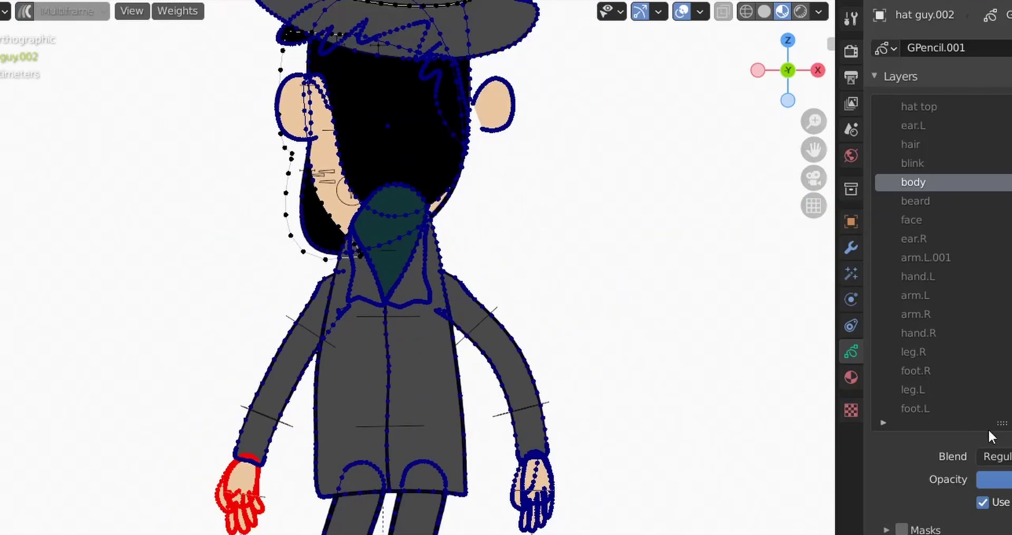
{"action": "left_click", "coordinate": [874, 77]}
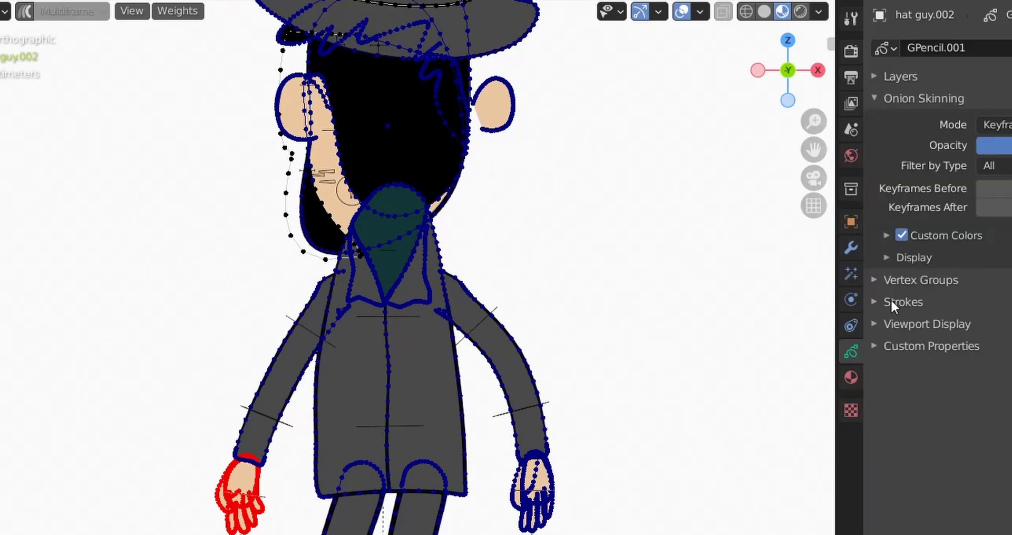
{"action": "left_click", "coordinate": [874, 280]}
{"action": "left_click_drag", "start_coordinate": [994, 399], "coordinate": [977, 472]}
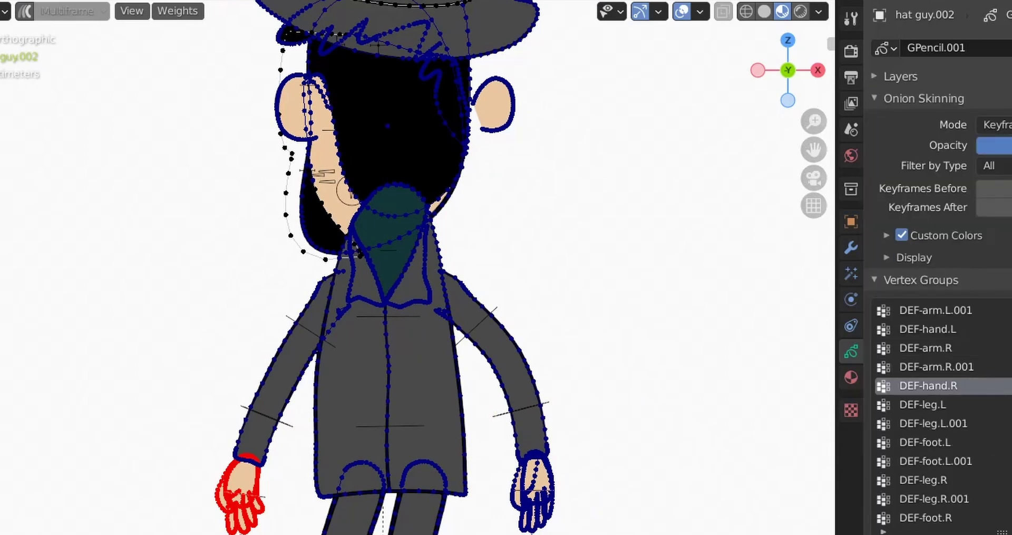
{"action": "scroll", "coordinate": [976, 473], "scroll_direction": "down", "scroll_amount": 5}
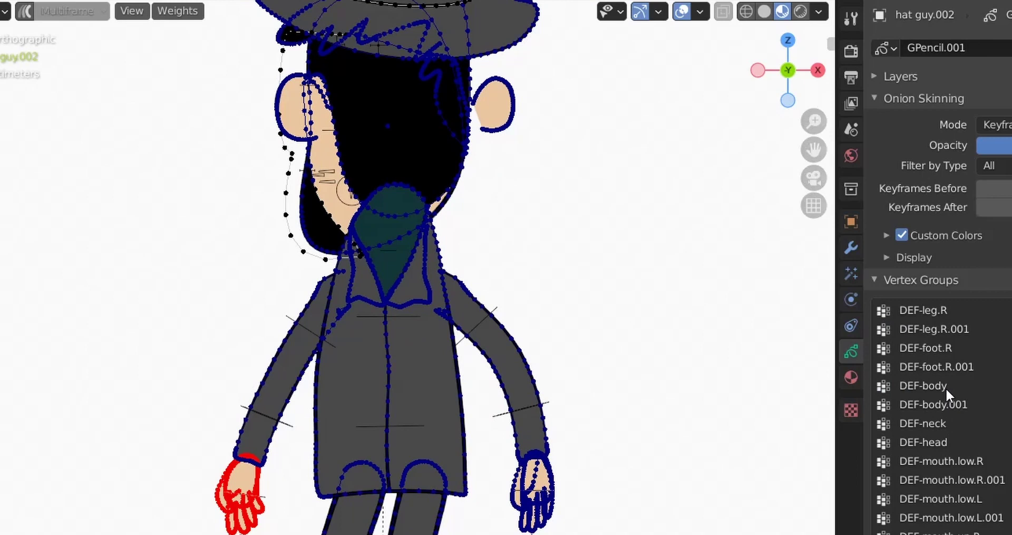
{"action": "left_click", "coordinate": [946, 387]}
{"action": "left_click", "coordinate": [946, 404]}
{"action": "left_click", "coordinate": [948, 423]}
{"action": "left_click", "coordinate": [951, 404]}
{"action": "left_click", "coordinate": [956, 386]}
{"action": "left_click", "coordinate": [967, 422]}
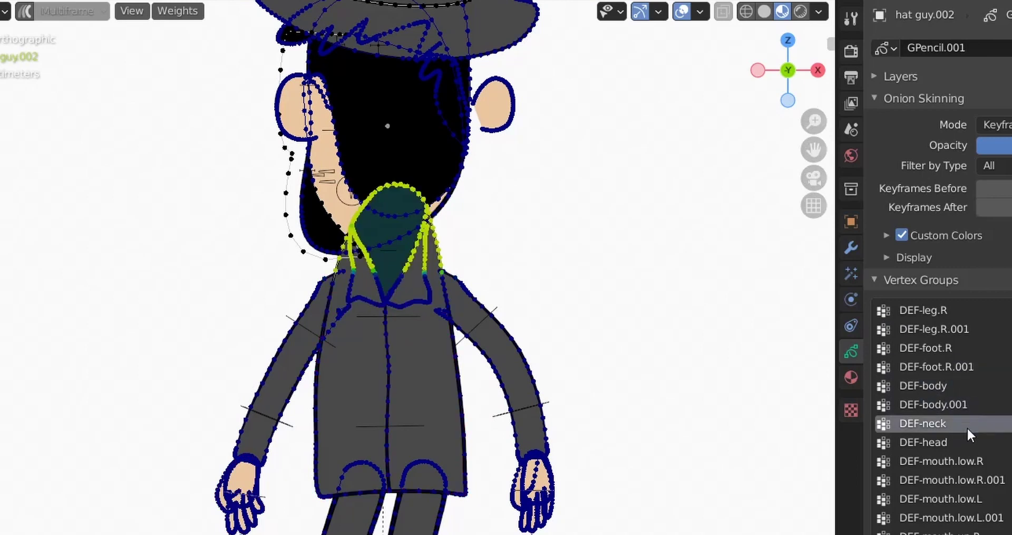
- Delete the DEF-pupils, DEF-brow and DEF-lid vertex groups for both the right and left sides
{"action": "scroll", "coordinate": [978, 423], "scroll_direction": "up", "scroll_amount": 8}
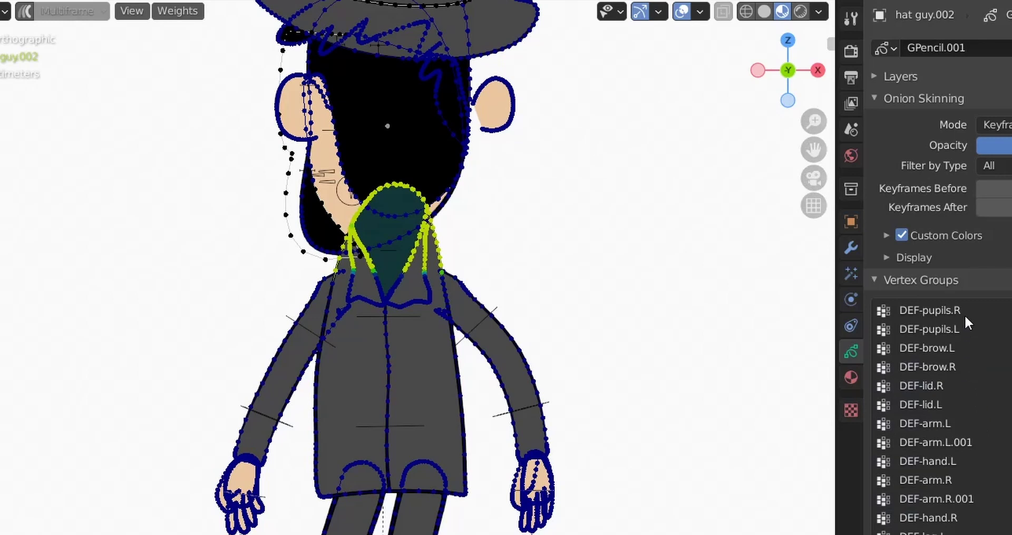
{"action": "left_click", "coordinate": [955, 310]}
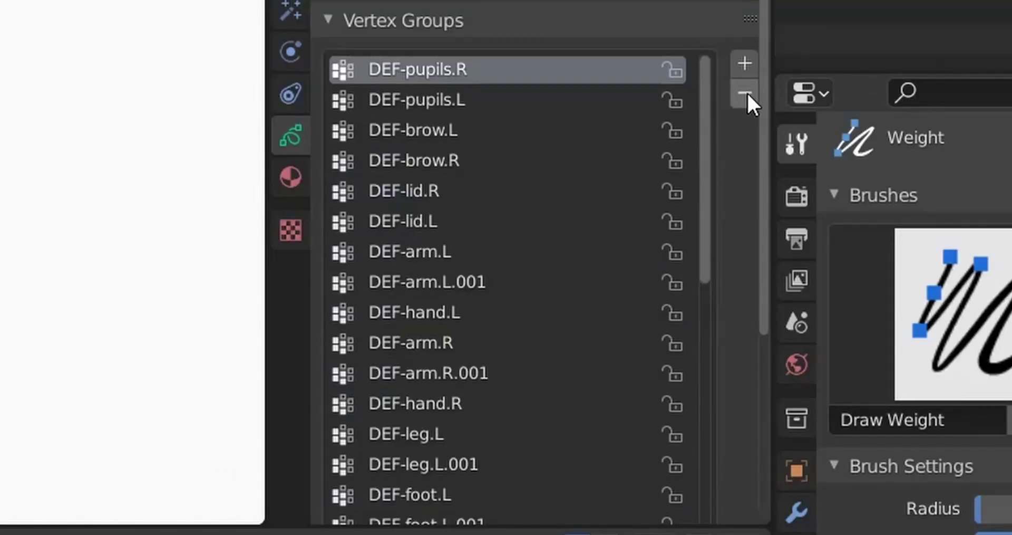
{"action": "left_click", "coordinate": [748, 92]}
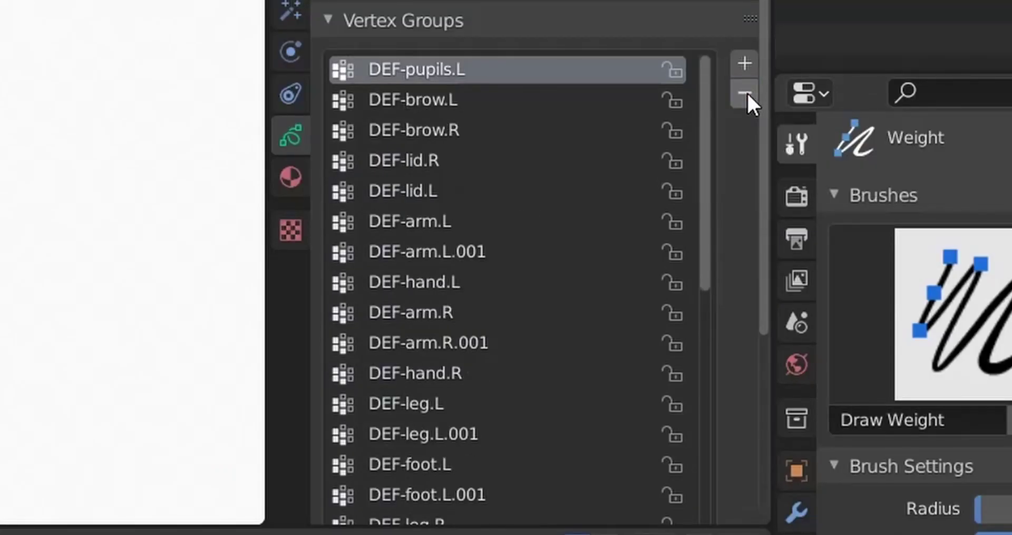
{"action": "left_click", "coordinate": [748, 92]}
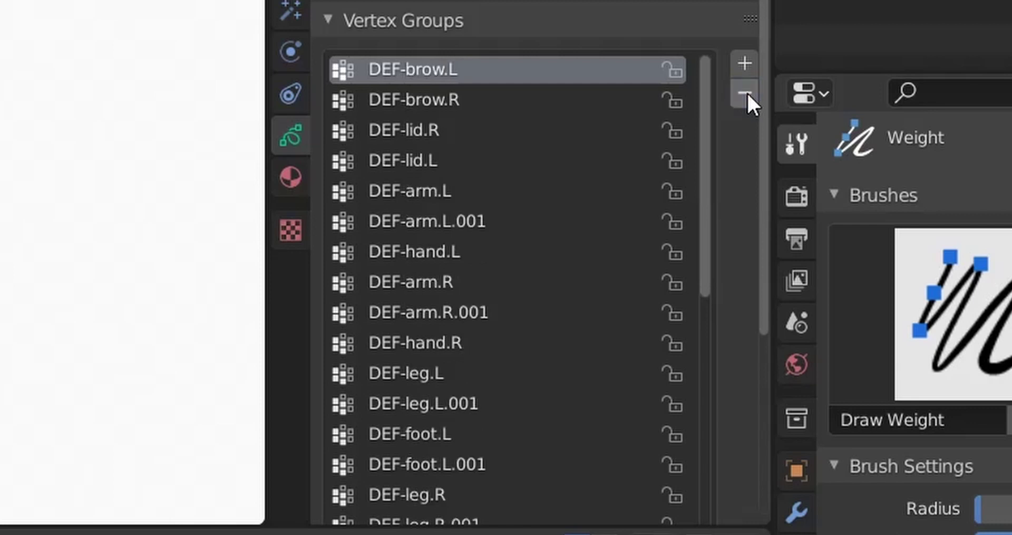
{"action": "left_click", "coordinate": [746, 93]}
{"action": "left_click", "coordinate": [747, 93]}
{"action": "left_click", "coordinate": [747, 93]}
{"action": "left_click", "coordinate": [746, 92]}
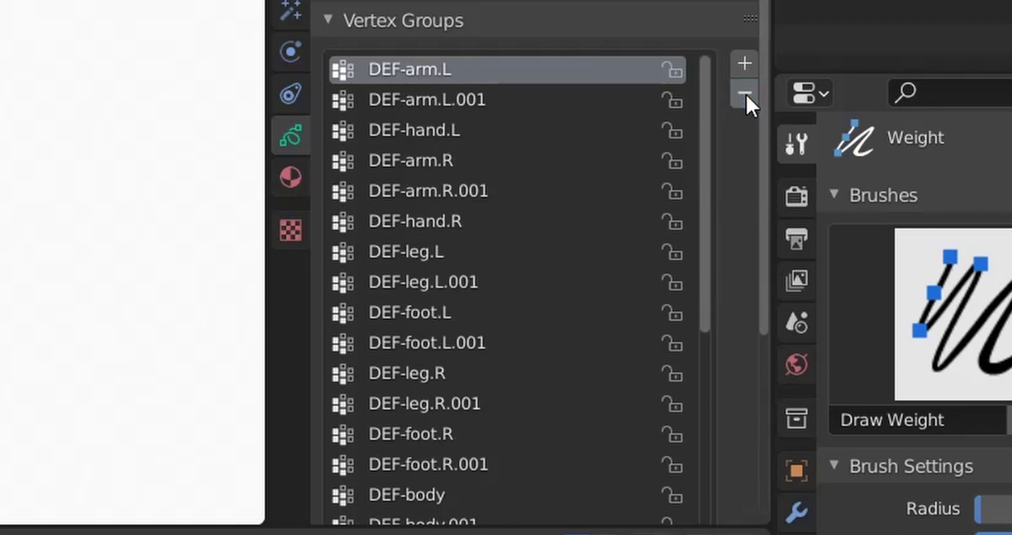
- Examine the weights of the arm, hand, leg, foot and body vertex groups one after another
{"action": "left_click", "coordinate": [448, 133]}
{"action": "left_click", "coordinate": [450, 165]}
{"action": "left_click", "coordinate": [453, 192]}
{"action": "left_click", "coordinate": [453, 227]}
{"action": "left_click", "coordinate": [450, 258]}
{"action": "left_click_drag", "start_coordinate": [448, 268], "coordinate": [503, 288]}
{"action": "scroll", "coordinate": [508, 288], "scroll_direction": "down", "scroll_amount": 6}
{"action": "left_click", "coordinate": [494, 202]}
{"action": "left_click_drag", "start_coordinate": [490, 221], "coordinate": [474, 343]}
{"action": "scroll", "coordinate": [540, 377], "scroll_direction": "down", "scroll_amount": 3}
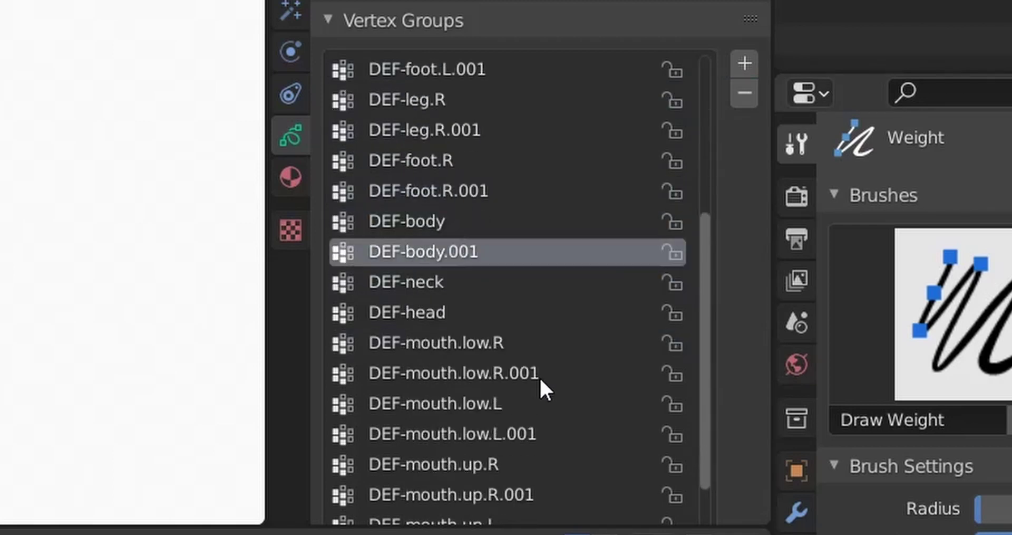
- Delete all the mouth vertex groups, from DEF-mouth.low.R through DEF-mouth.teeth and DEF-mouth.tongue
{"action": "left_click_drag", "start_coordinate": [521, 308], "coordinate": [516, 343]}
{"action": "scroll", "coordinate": [528, 342], "scroll_direction": "down", "scroll_amount": 3}
{"action": "left_click", "coordinate": [744, 94]}
{"action": "left_click", "coordinate": [744, 94]}
{"action": "left_click", "coordinate": [743, 94]}
{"action": "left_click", "coordinate": [743, 94]}
{"action": "left_click", "coordinate": [743, 94]}
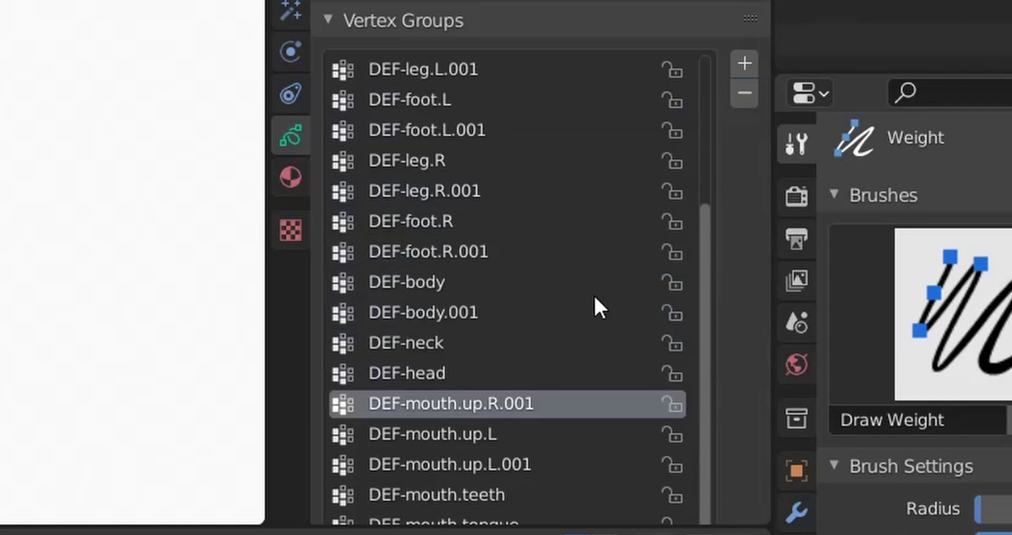
{"action": "scroll", "coordinate": [730, 373], "scroll_direction": "down", "scroll_amount": 4}
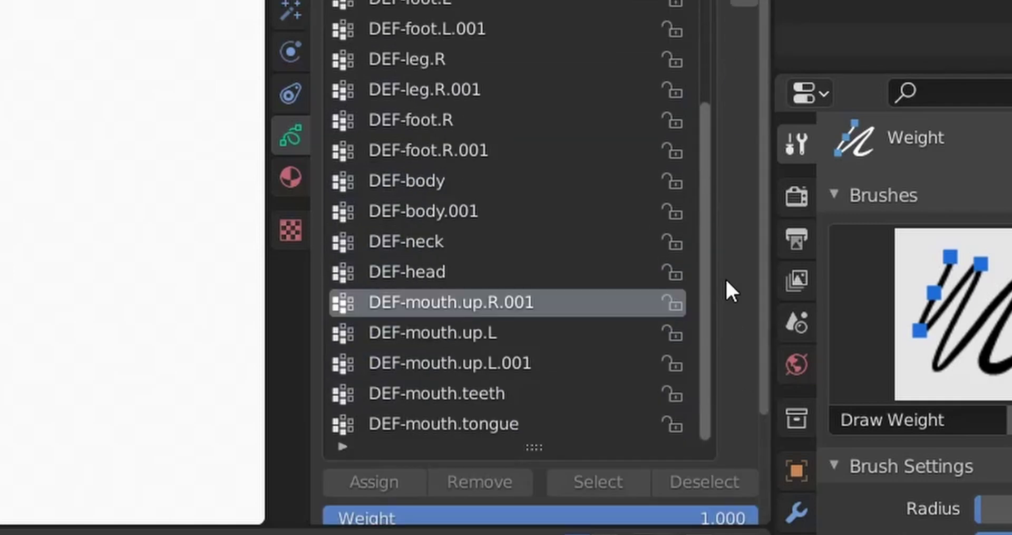
{"action": "left_click", "coordinate": [745, 2]}
{"action": "left_click", "coordinate": [745, 2]}
{"action": "left_click", "coordinate": [743, 2]}
{"action": "left_click", "coordinate": [743, 2]}
{"action": "left_click", "coordinate": [741, 3]}
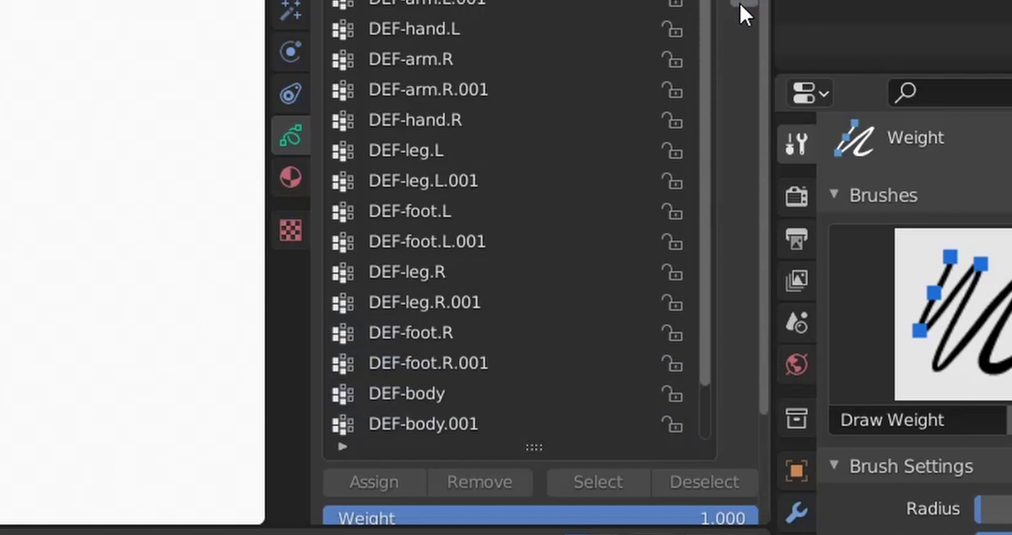
{"action": "scroll", "coordinate": [475, 176], "scroll_direction": "down", "scroll_amount": 2}
{"action": "scroll", "coordinate": [474, 176], "scroll_direction": "up", "scroll_amount": 2}
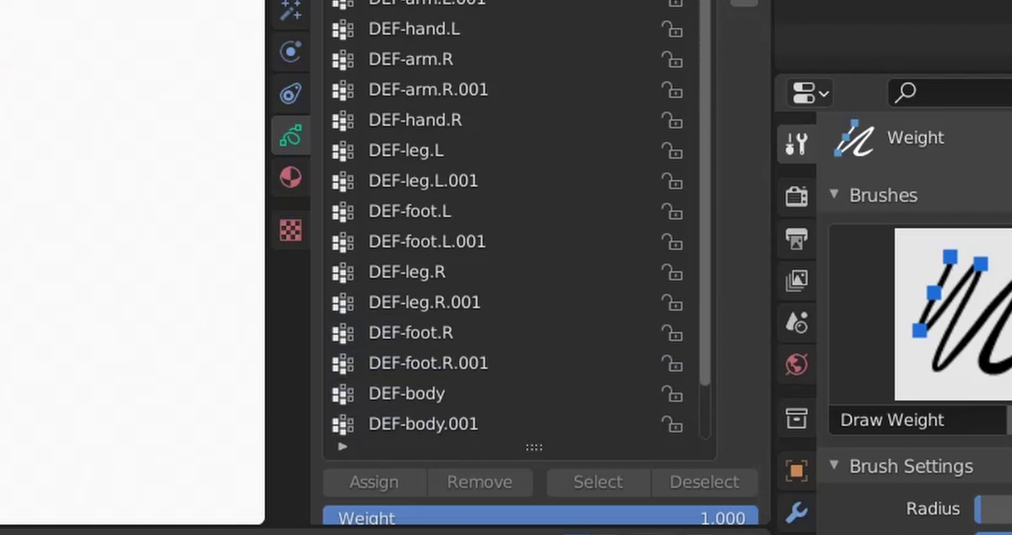
- Switch the grease pencil character from Weight Paint back to Edit Mode
{"action": "key", "text": "ctrl+Tab"}
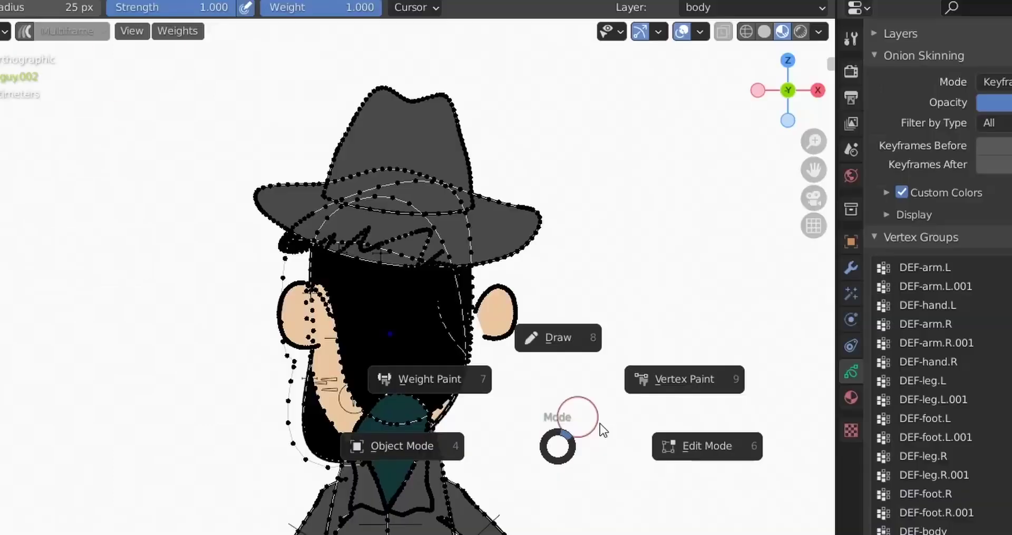
{"action": "left_click", "coordinate": [695, 451]}
{"action": "middle_click_drag", "start_coordinate": [714, 279], "coordinate": [714, 278], "text": "shift"}
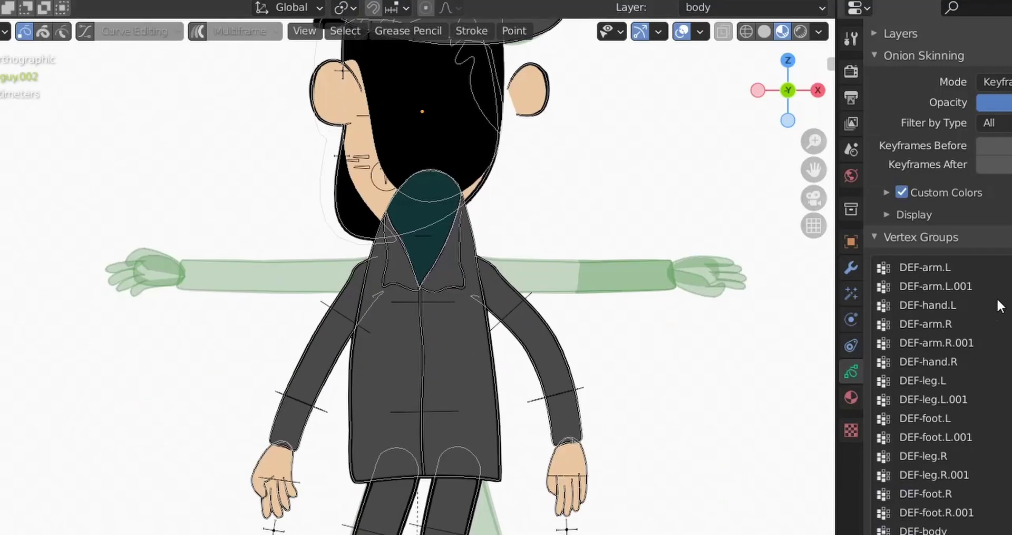
- Delete the stroke running down the coat's centre line and along the neckline on the body layer
{"action": "left_click", "coordinate": [871, 239]}
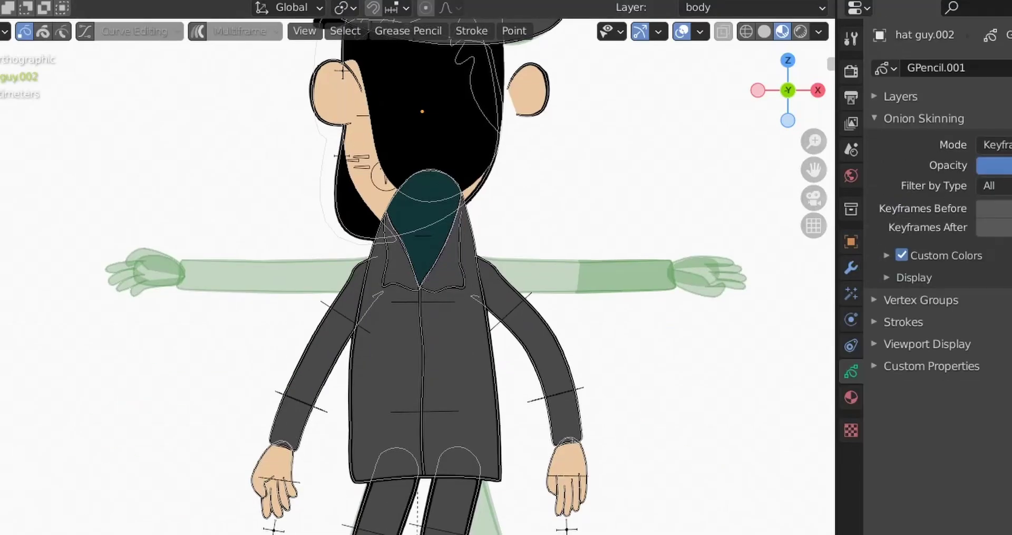
{"action": "left_click", "coordinate": [873, 104]}
{"action": "scroll", "coordinate": [473, 366], "scroll_direction": "up", "scroll_amount": 5}
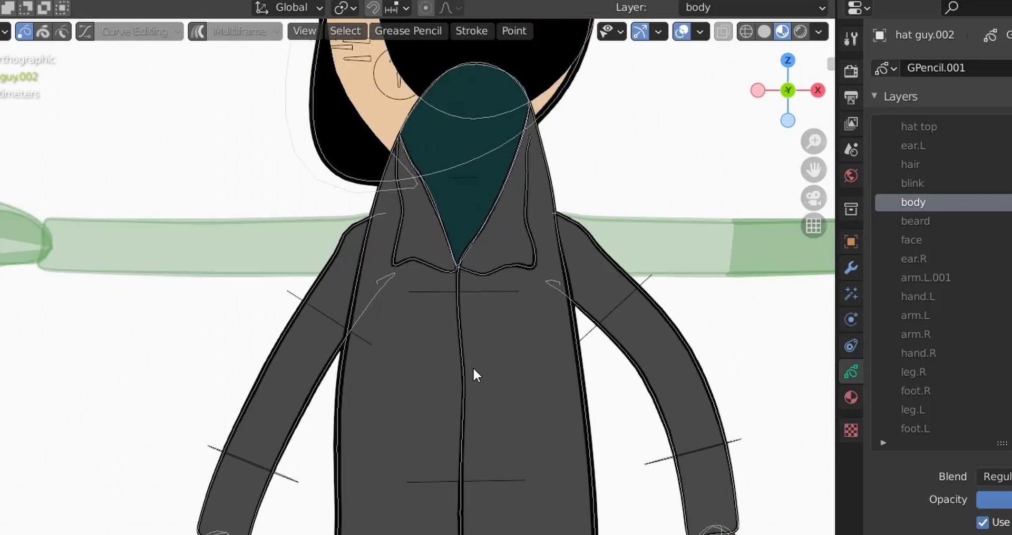
{"action": "left_click", "coordinate": [479, 344]}
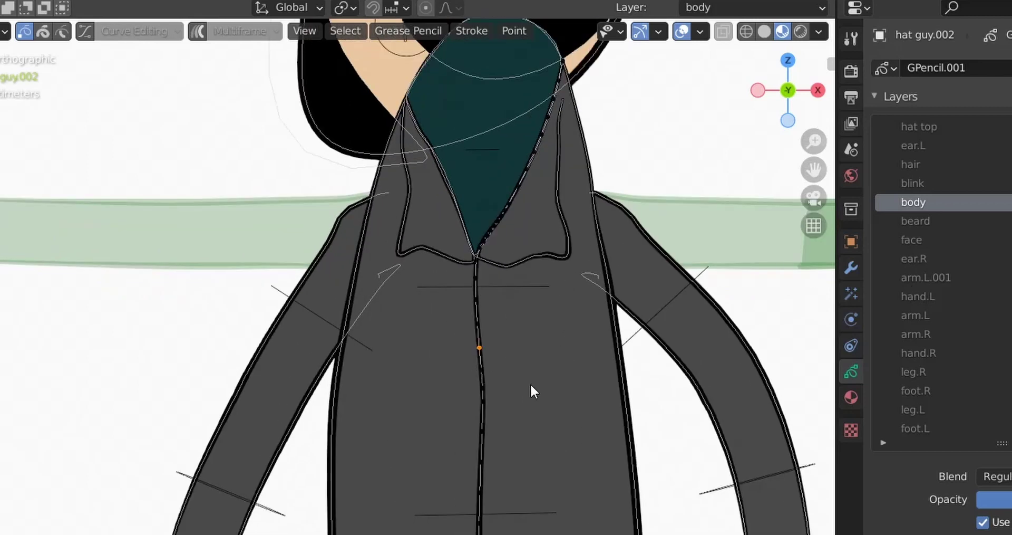
{"action": "key", "text": "ctrl+l"}
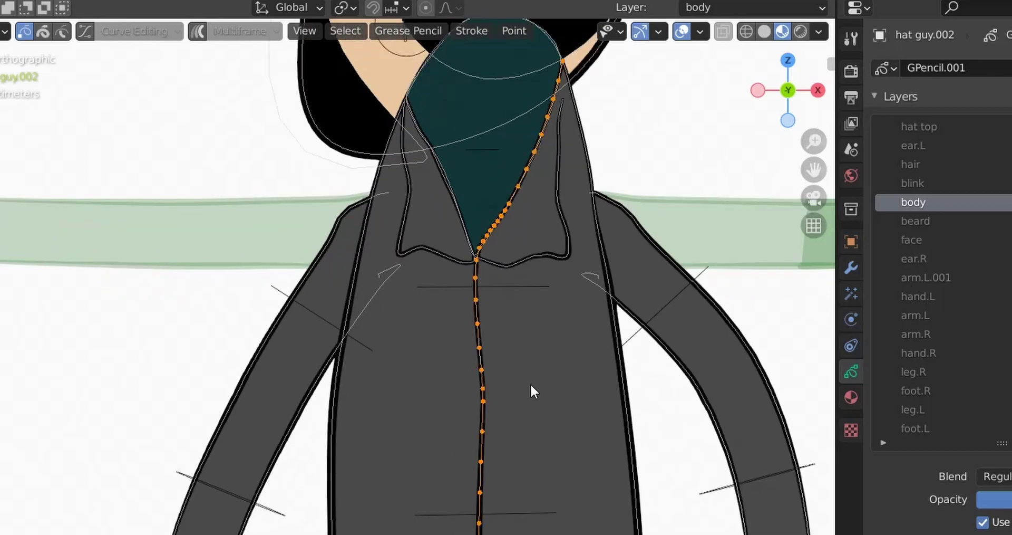
{"action": "key", "text": "p"}
{"action": "left_click", "coordinate": [527, 384]}
- Delete the right-hand collar outline and the teal shirt shape from the body layer
{"action": "left_click", "coordinate": [522, 261]}
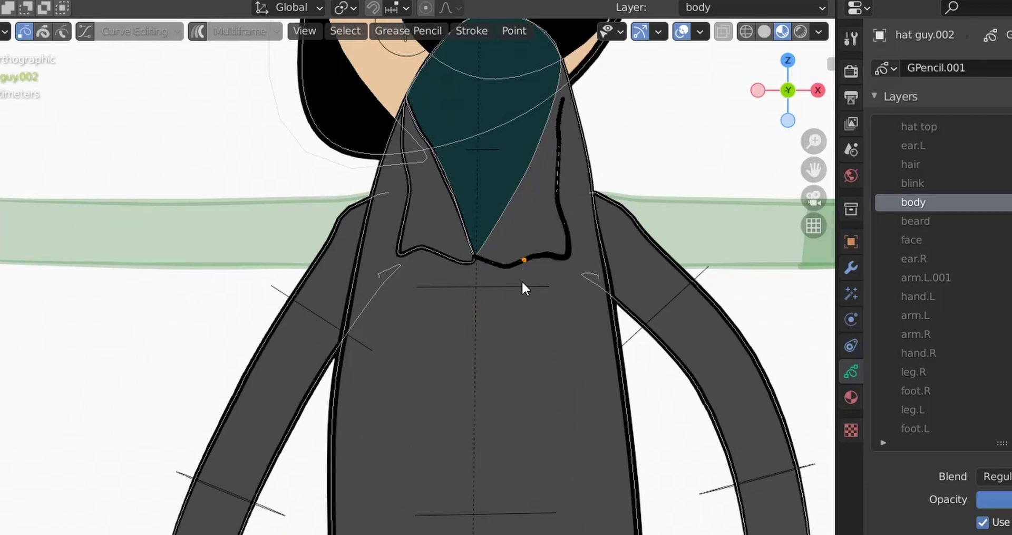
{"action": "key", "text": "ctrl+l"}
{"action": "key", "text": "x"}
{"action": "left_click", "coordinate": [527, 330]}
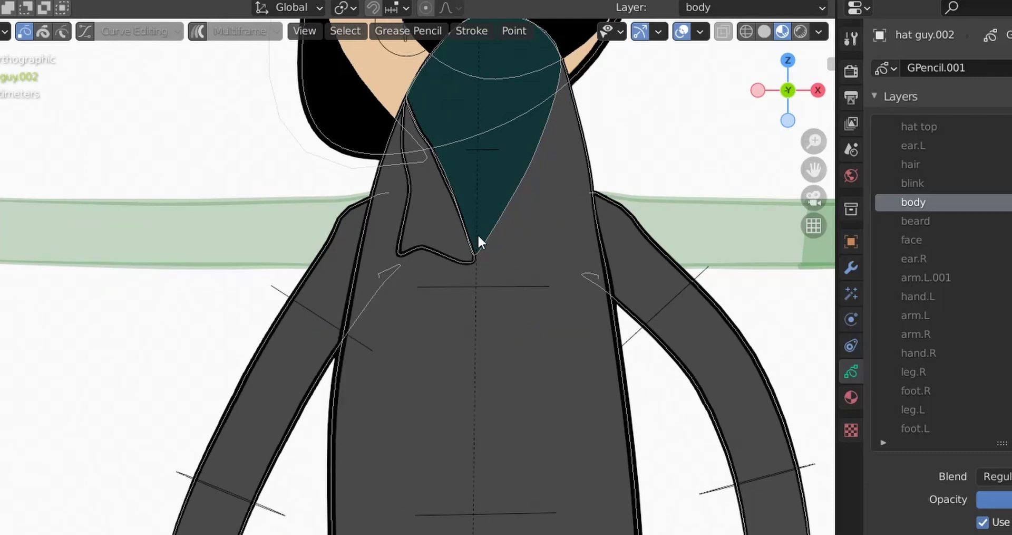
{"action": "left_click", "coordinate": [476, 235]}
{"action": "key", "text": "ctrl+l"}
{"action": "key", "text": "x"}
{"action": "left_click", "coordinate": [551, 334]}
- Delete the remaining left-hand collar outline from the coat
{"action": "left_click", "coordinate": [462, 264]}
{"action": "key", "text": "ctrl+l"}
{"action": "key", "text": "x"}
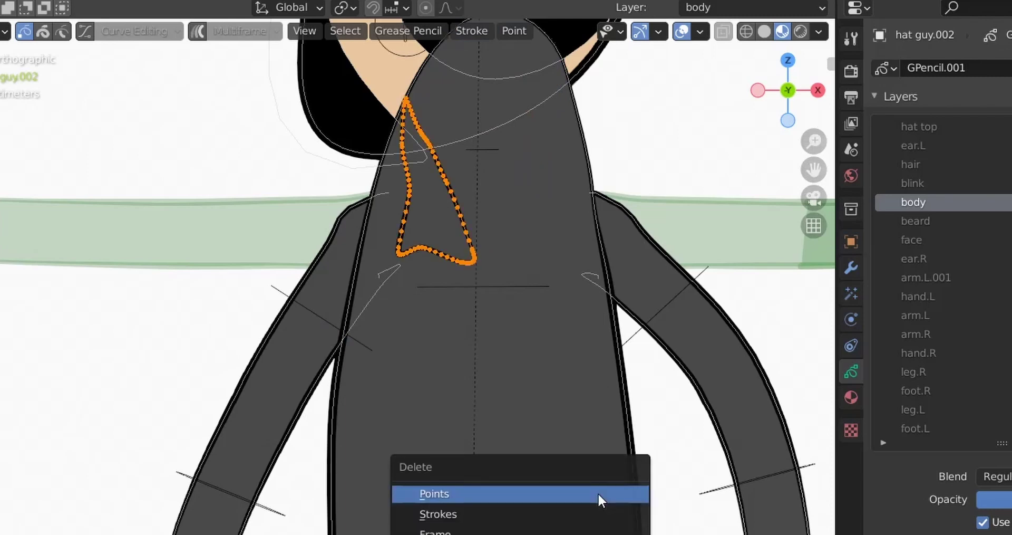
{"action": "left_click", "coordinate": [598, 492]}
- Pull the middle point of the coat's bottom hem slightly down using proportional editing
{"action": "scroll", "coordinate": [527, 409], "scroll_direction": "down", "scroll_amount": 4}
{"action": "scroll", "coordinate": [470, 414], "scroll_direction": "up", "scroll_amount": 4}
{"action": "scroll", "coordinate": [474, 420], "scroll_direction": "down", "scroll_amount": 1}
{"action": "middle_click_drag", "start_coordinate": [463, 452], "coordinate": [453, 375], "text": "shift"}
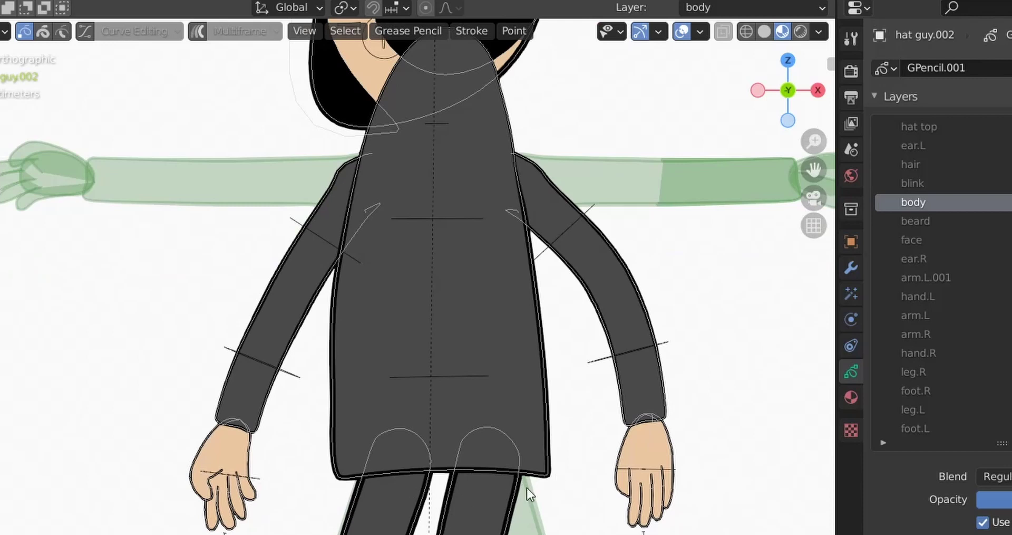
{"action": "left_click", "coordinate": [438, 469]}
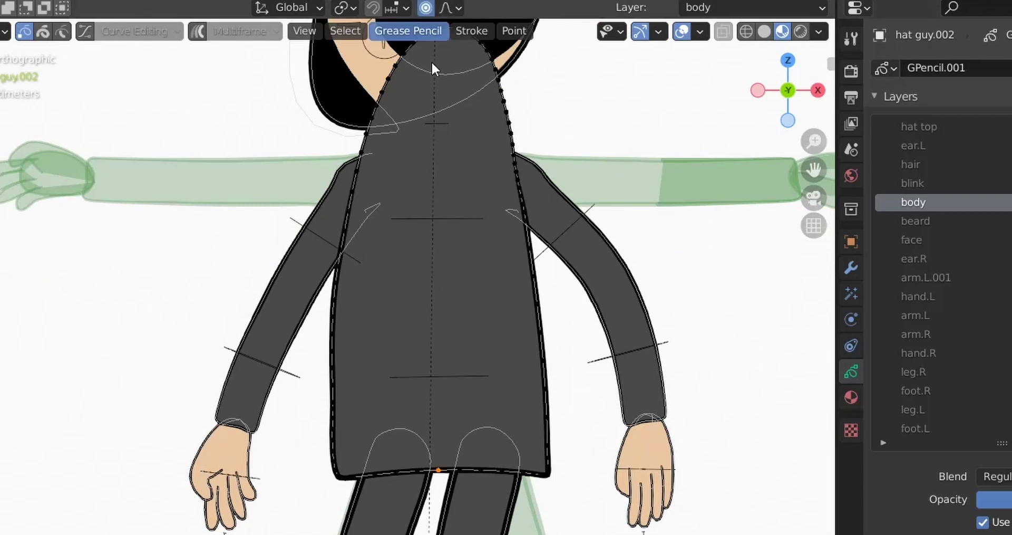
{"action": "key", "text": "g"}
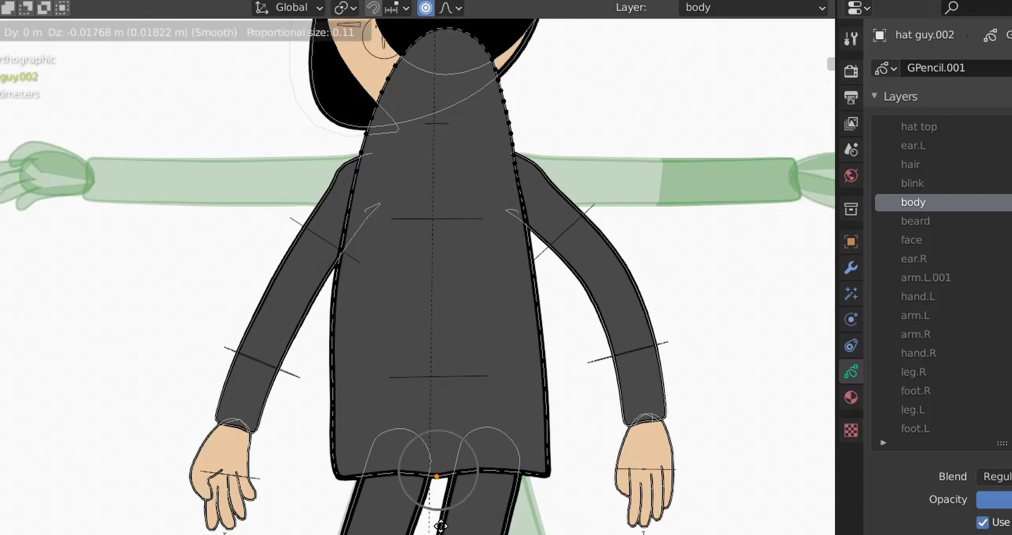
{"action": "scroll", "coordinate": [442, 526], "scroll_direction": "down", "scroll_amount": 10}
{"action": "scroll", "coordinate": [444, 531], "scroll_direction": "down", "scroll_amount": 3}
{"action": "scroll", "coordinate": [445, 531], "scroll_direction": "up", "scroll_amount": 2}
{"action": "left_click", "coordinate": [445, 531]}
- Move several more points along the coat's bottom hem downward to reshape its lower edge
{"action": "left_click", "coordinate": [522, 496]}
{"action": "key", "text": "g"}
{"action": "scroll", "coordinate": [542, 532], "scroll_direction": "up", "scroll_amount": 10}
{"action": "left_click", "coordinate": [542, 533]}
{"action": "left_click", "coordinate": [382, 505]}
{"action": "key", "text": "g"}
{"action": "left_click", "coordinate": [406, 525]}
{"action": "left_click", "coordinate": [399, 483]}
{"action": "key", "text": "g"}
{"action": "left_click", "coordinate": [404, 516]}
{"action": "left_click", "coordinate": [488, 488]}
{"action": "key", "text": "g"}
{"action": "left_click", "coordinate": [489, 504]}
{"action": "left_click", "coordinate": [448, 494]}
{"action": "key", "text": "g"}
{"action": "left_click", "coordinate": [446, 504]}
- Switch the character to Weight Paint mode and check the DEF-arm.L, DEF-arm.L.001 and DEF-hand.L vertex groups
{"action": "scroll", "coordinate": [492, 507], "scroll_direction": "down", "scroll_amount": 3}
{"action": "middle_click_drag", "start_coordinate": [556, 265], "coordinate": [598, 359], "text": "shift"}
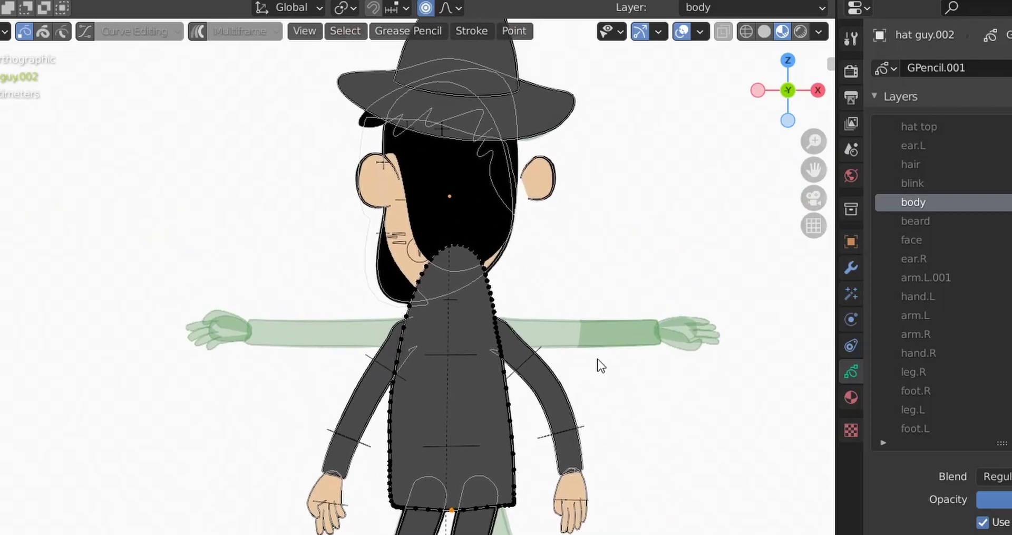
{"action": "scroll", "coordinate": [596, 471], "scroll_direction": "down", "scroll_amount": 3}
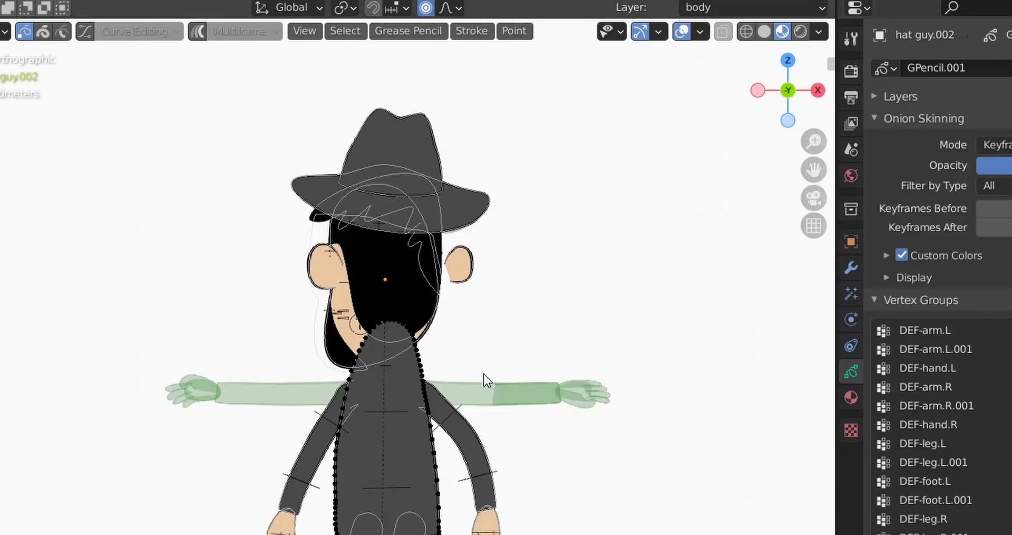
{"action": "key", "text": "ctrl+Tab"}
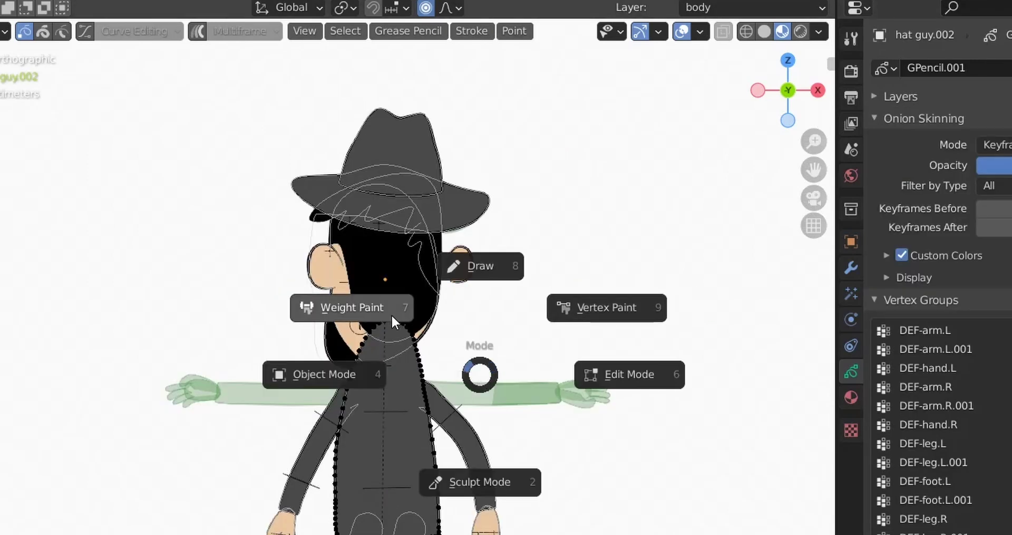
{"action": "left_click", "coordinate": [391, 314]}
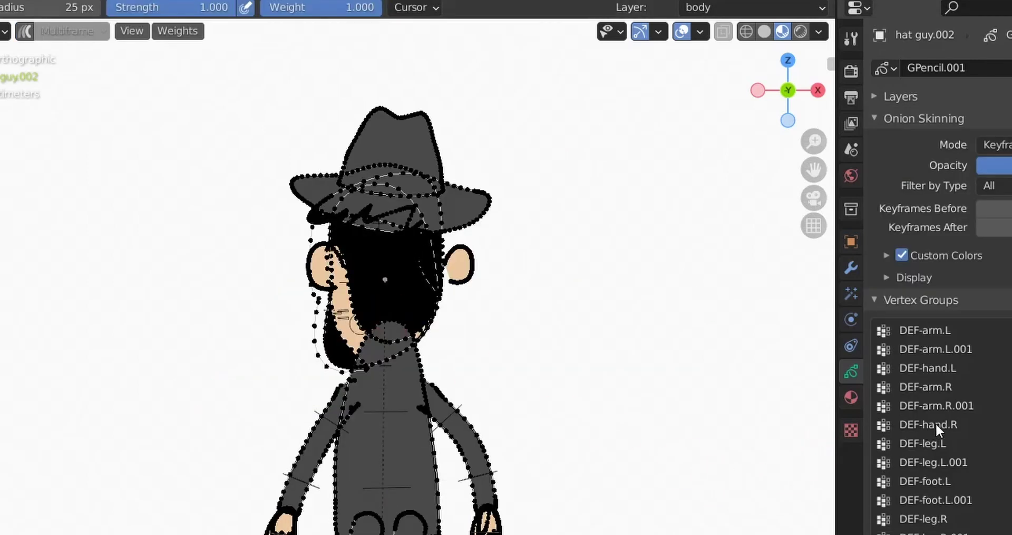
{"action": "left_click", "coordinate": [949, 332]}
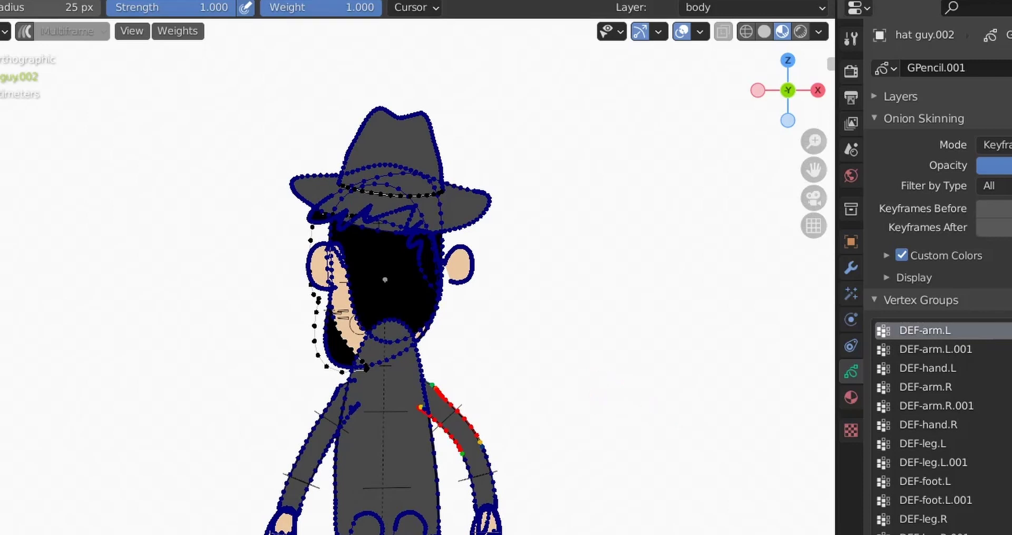
{"action": "left_click", "coordinate": [936, 349]}
{"action": "left_click", "coordinate": [928, 368]}
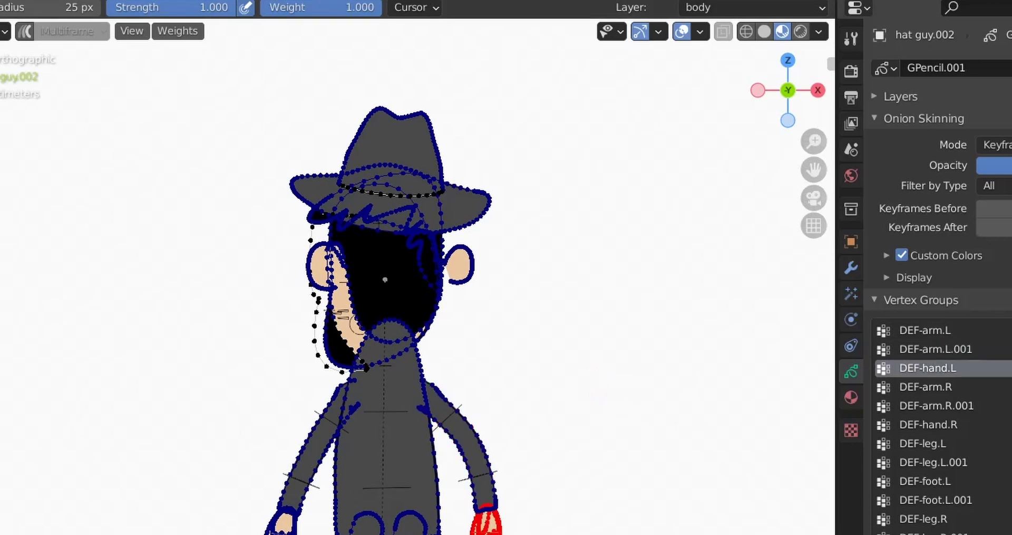
- Set the brush weight to 0, make hand.L the active layer and also unlock hand.R
{"action": "middle_click_drag", "start_coordinate": [599, 511], "coordinate": [587, 403], "text": "shift"}
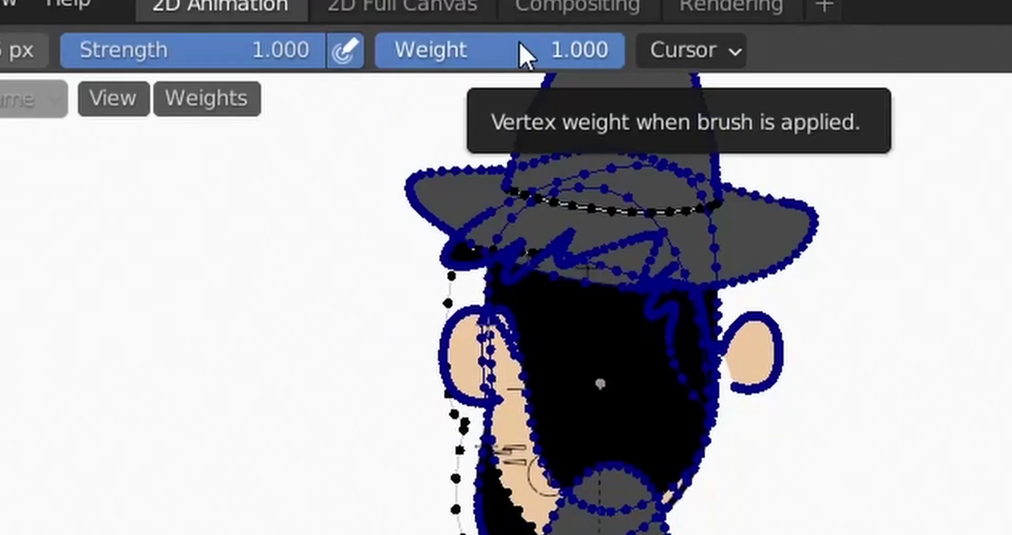
{"action": "left_click", "coordinate": [522, 51]}
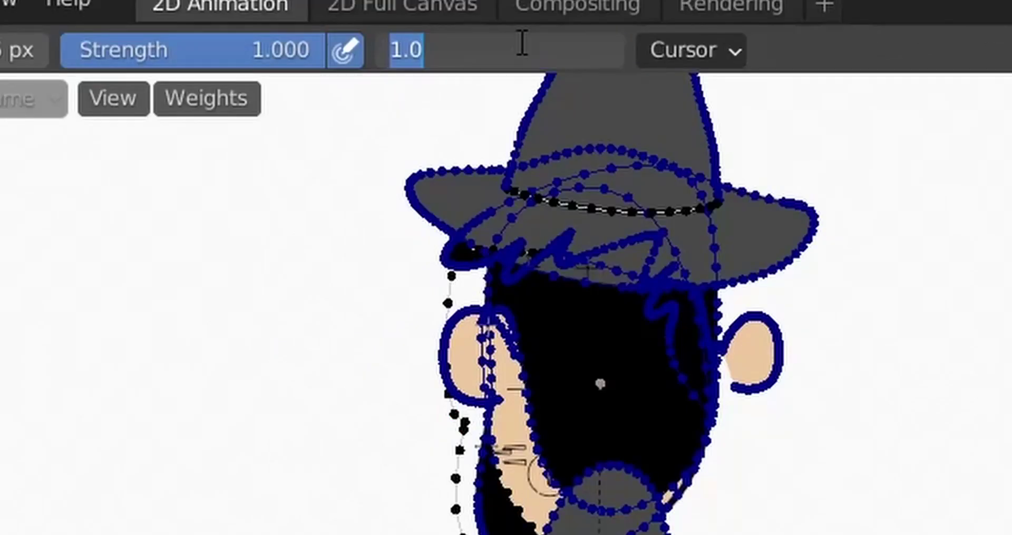
{"action": "type", "text": "0"}
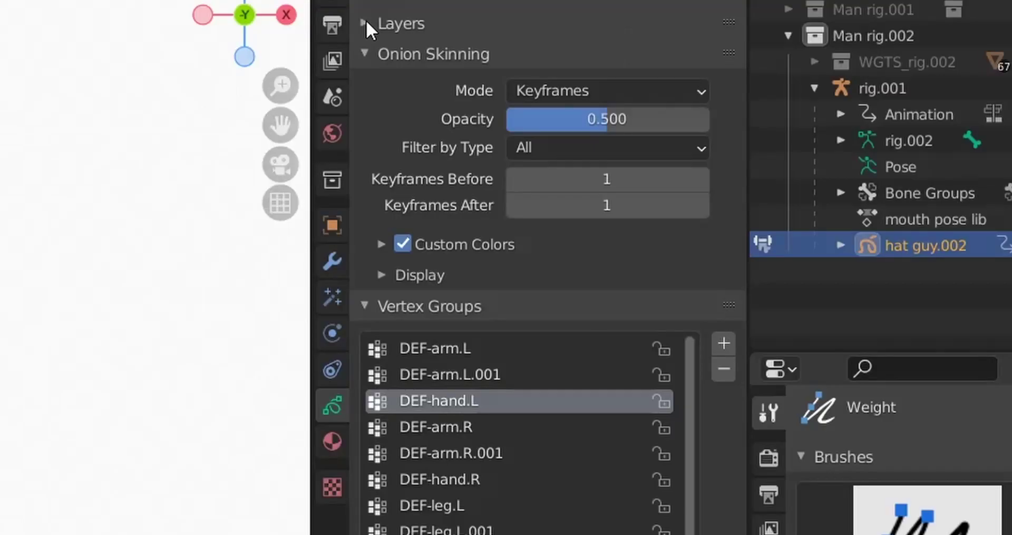
{"action": "left_click", "coordinate": [366, 20]}
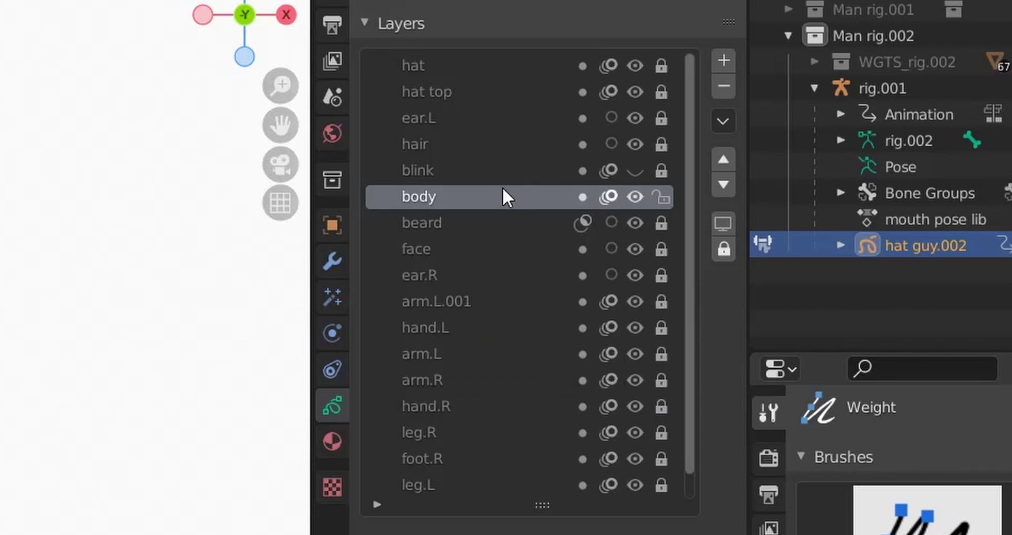
{"action": "left_click", "coordinate": [501, 332]}
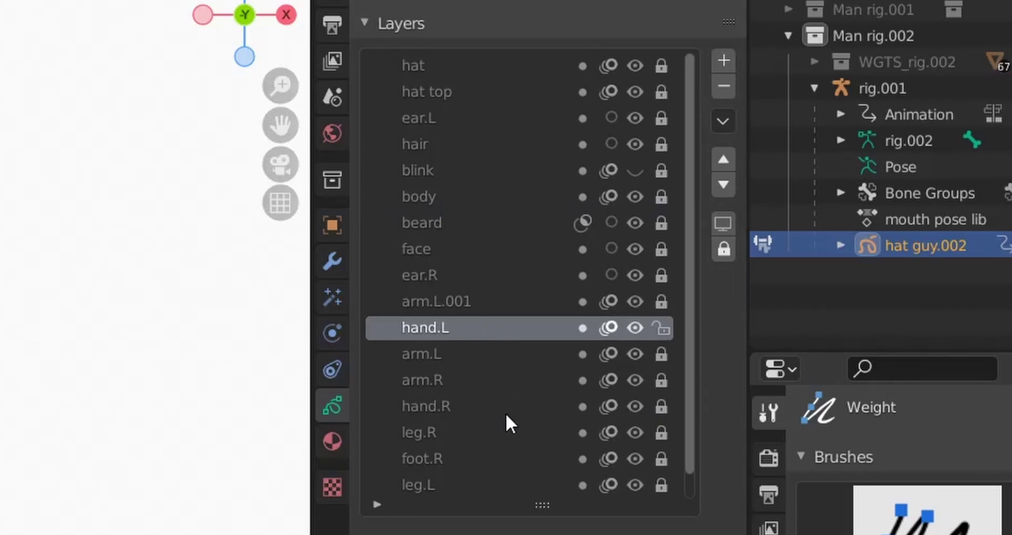
{"action": "left_click", "coordinate": [662, 406]}
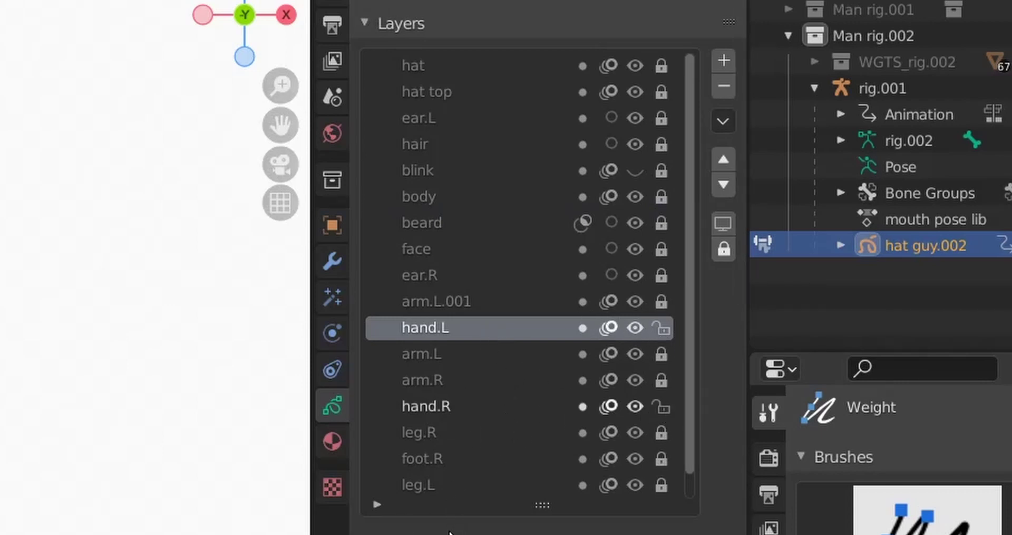
{"action": "scroll", "coordinate": [449, 533], "scroll_direction": "down", "scroll_amount": 6}
{"action": "scroll", "coordinate": [475, 369], "scroll_direction": "down", "scroll_amount": 5}
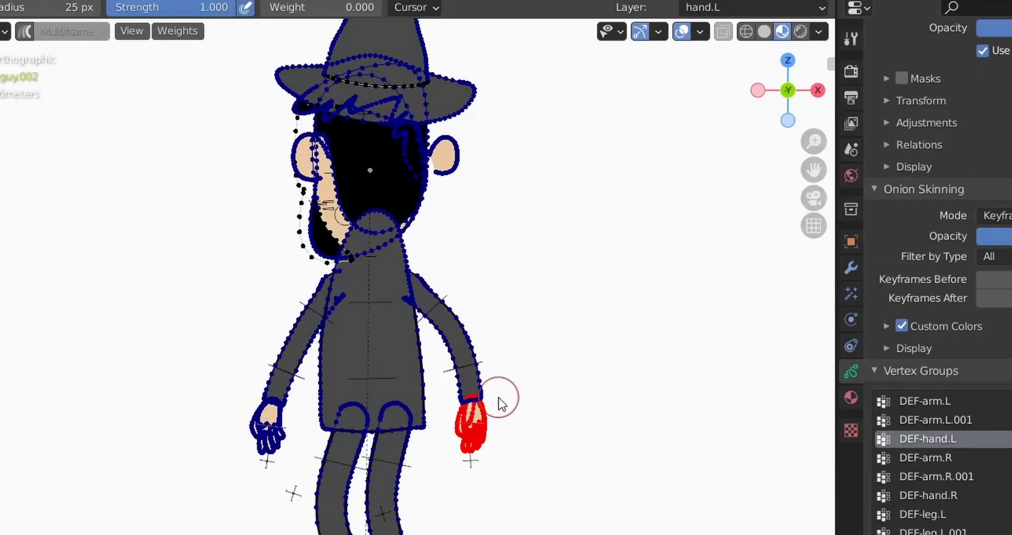
- Paint the DEF-hand.L weights off the hand.L drawing, and paint them at weight 1 onto the hand.R drawing
{"action": "mouse_move", "coordinate": [497, 398]}
{"action": "left_mouse_down"}
{"action": "mouse_move", "coordinate": [469, 411]}
{"action": "mouse_move", "coordinate": [465, 445]}
{"action": "mouse_move", "coordinate": [477, 409]}
{"action": "mouse_move", "coordinate": [452, 406]}
{"action": "mouse_move", "coordinate": [473, 411]}
{"action": "mouse_move", "coordinate": [536, 319]}
{"action": "left_mouse_up"}
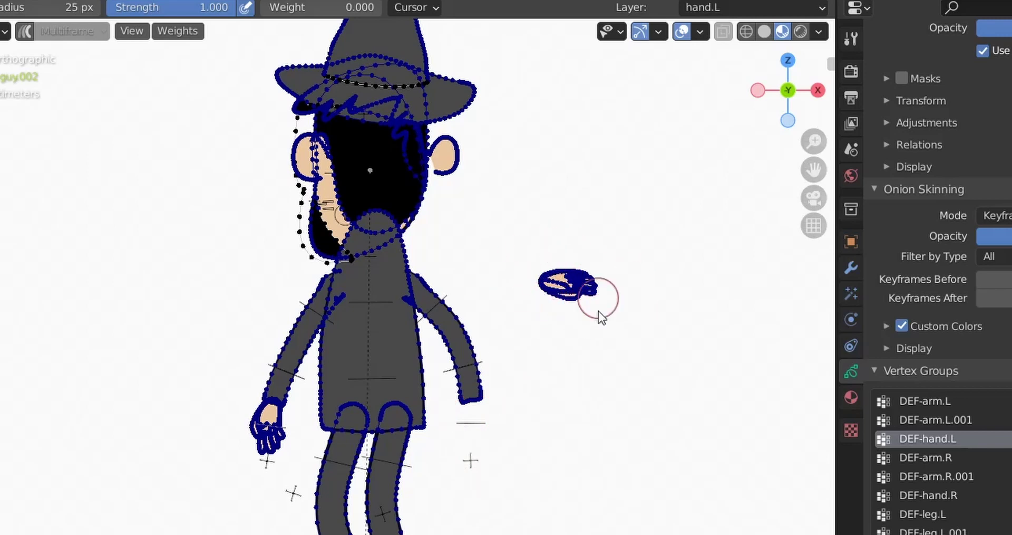
{"action": "scroll", "coordinate": [960, 380], "scroll_direction": "down", "scroll_amount": 3}
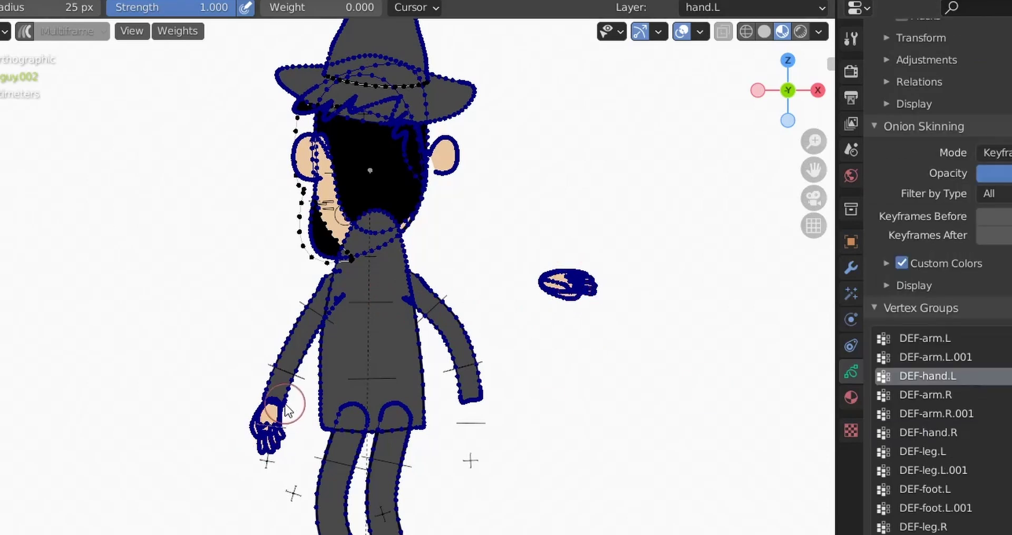
{"action": "left_click", "coordinate": [316, 11]}
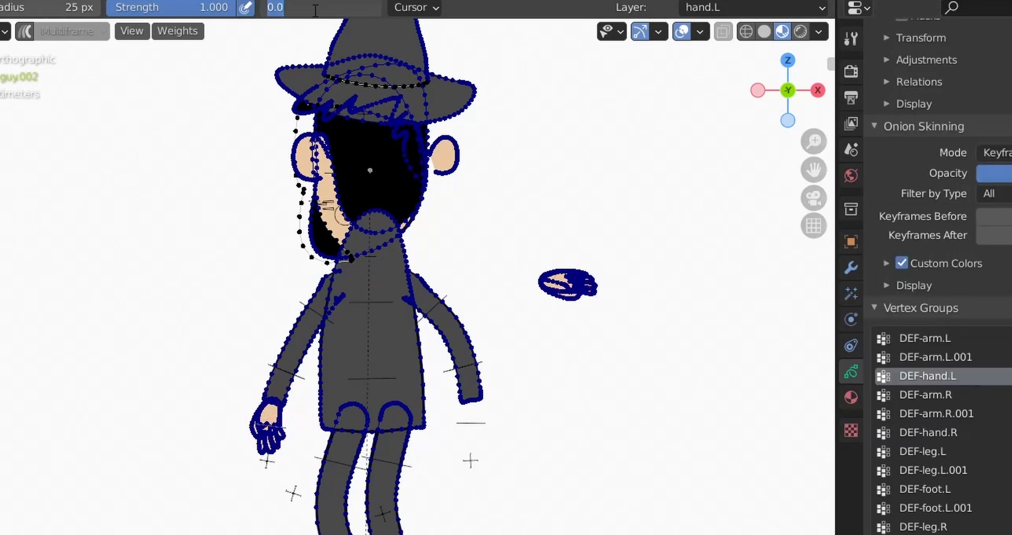
{"action": "type", "text": "1"}
{"action": "key", "text": "Return"}
{"action": "mouse_move", "coordinate": [351, 253]}
{"action": "left_mouse_down"}
{"action": "mouse_move", "coordinate": [264, 409]}
{"action": "mouse_move", "coordinate": [283, 361]}
{"action": "mouse_move", "coordinate": [335, 293]}
{"action": "left_mouse_up"}
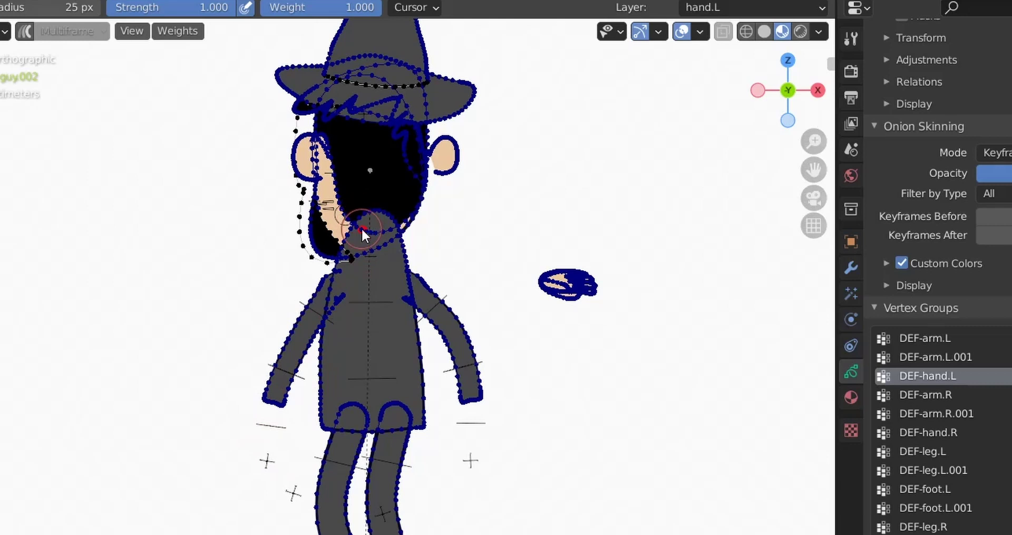
- Paint weight 1 onto the hand.L drawing in the DEF-hand.R vertex group
{"action": "left_click", "coordinate": [954, 430]}
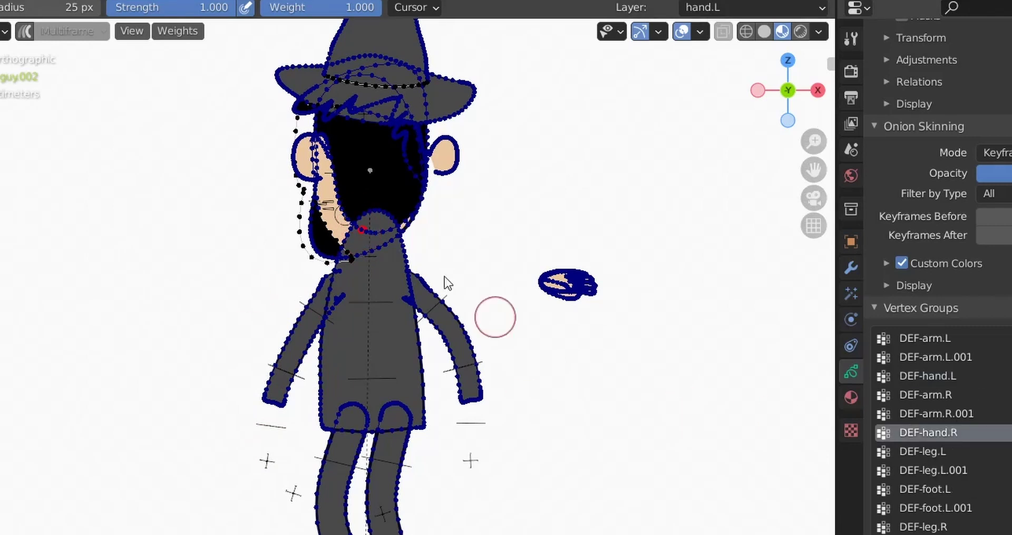
{"action": "left_click", "coordinate": [590, 285]}
{"action": "mouse_move", "coordinate": [589, 281]}
{"action": "left_mouse_down"}
{"action": "mouse_move", "coordinate": [549, 278]}
{"action": "mouse_move", "coordinate": [573, 296]}
{"action": "left_mouse_up"}
{"action": "middle_click_drag", "start_coordinate": [540, 229], "coordinate": [541, 350], "text": "shift"}
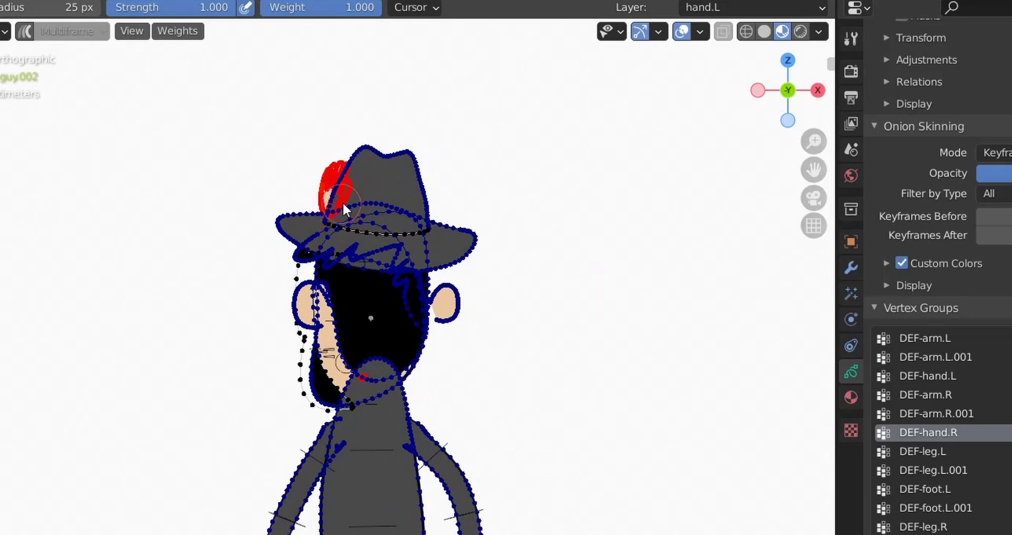
- Set the brush weight to 0 and paint the DEF-hand.R influence off the hand.R drawing
{"action": "left_click", "coordinate": [332, 8]}
{"action": "type", "text": "0"}
{"action": "key", "text": "Return"}
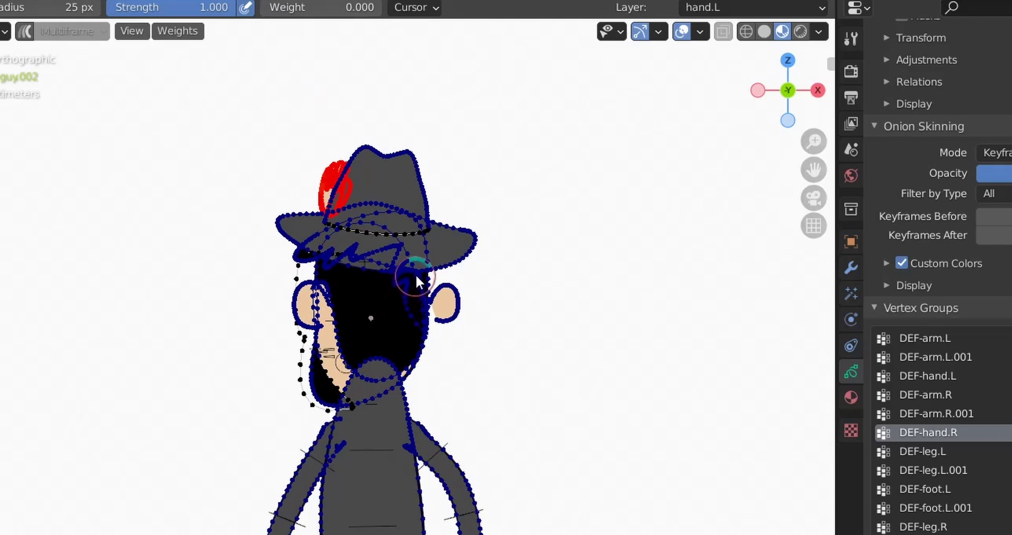
{"action": "mouse_move", "coordinate": [434, 264]}
{"action": "left_mouse_down"}
{"action": "mouse_move", "coordinate": [408, 244]}
{"action": "mouse_move", "coordinate": [441, 168]}
{"action": "mouse_move", "coordinate": [467, 236]}
{"action": "mouse_move", "coordinate": [480, 151]}
{"action": "mouse_move", "coordinate": [458, 152]}
{"action": "left_mouse_up"}
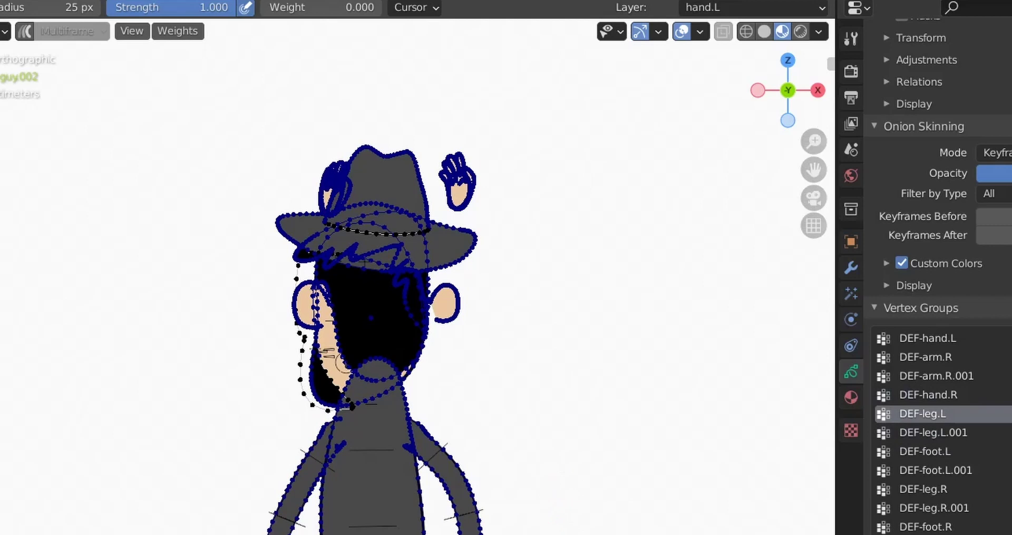
- Go through the leg, foot, body and neck vertex groups one by one and check their weights on the drawing
{"action": "scroll", "coordinate": [621, 288], "scroll_direction": "down", "scroll_amount": 5, "text": "shift"}
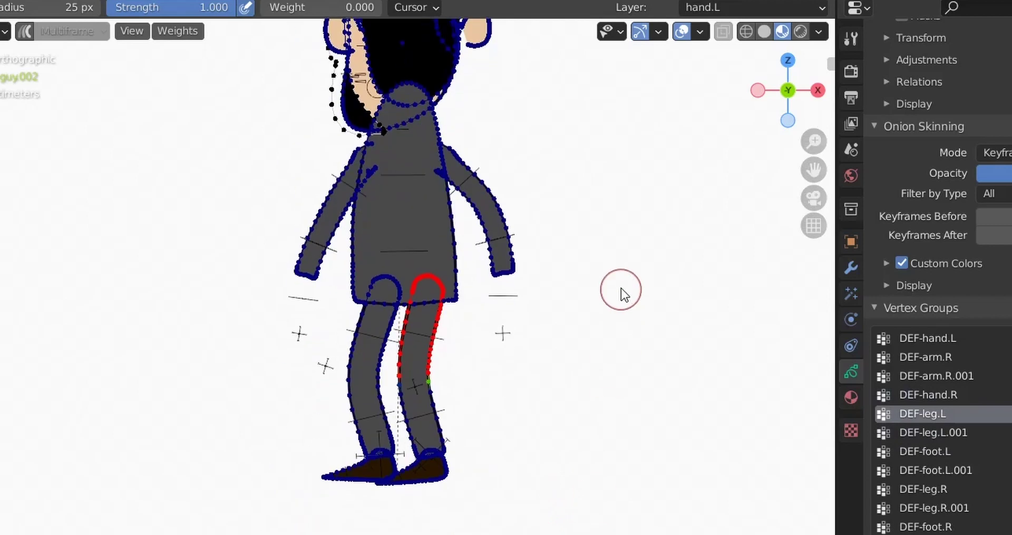
{"action": "left_click", "coordinate": [934, 432]}
{"action": "left_click", "coordinate": [934, 451]}
{"action": "left_click", "coordinate": [939, 469]}
{"action": "left_click", "coordinate": [935, 488]}
{"action": "left_click", "coordinate": [937, 507]}
{"action": "left_click", "coordinate": [943, 526]}
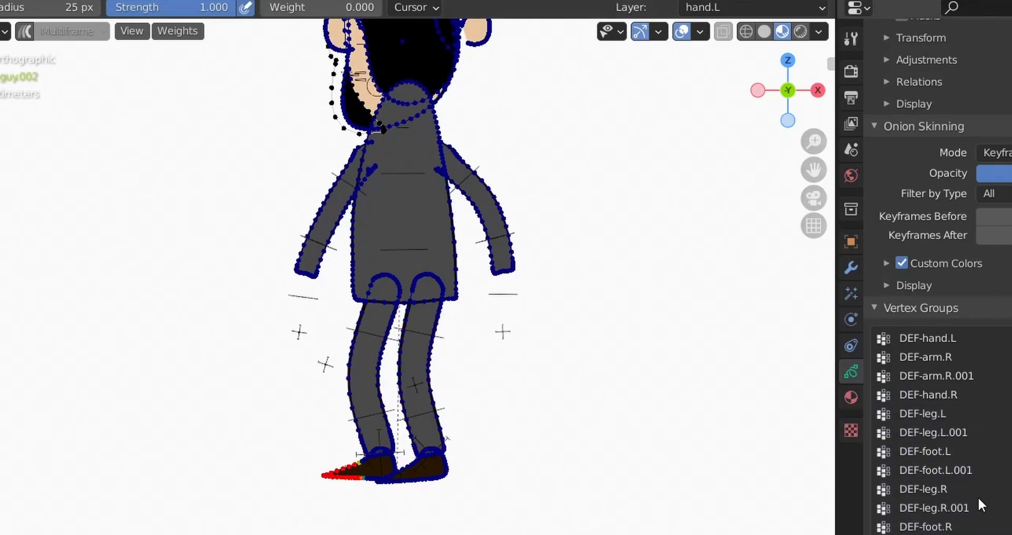
{"action": "left_click", "coordinate": [938, 534]}
{"action": "scroll", "coordinate": [943, 526], "scroll_direction": "down", "scroll_amount": 2, "text": "ctrl"}
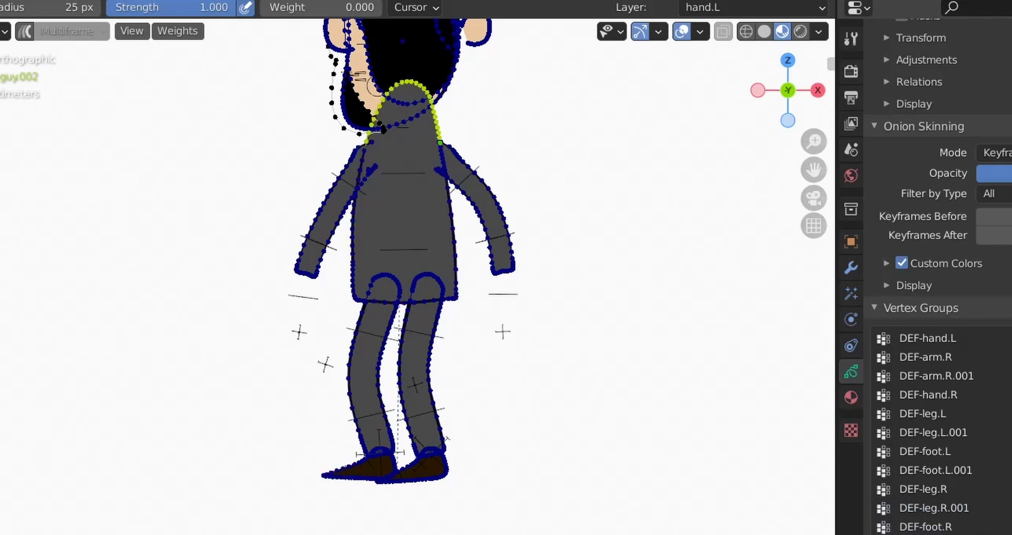
{"action": "scroll", "coordinate": [943, 527], "scroll_direction": "down", "scroll_amount": 5}
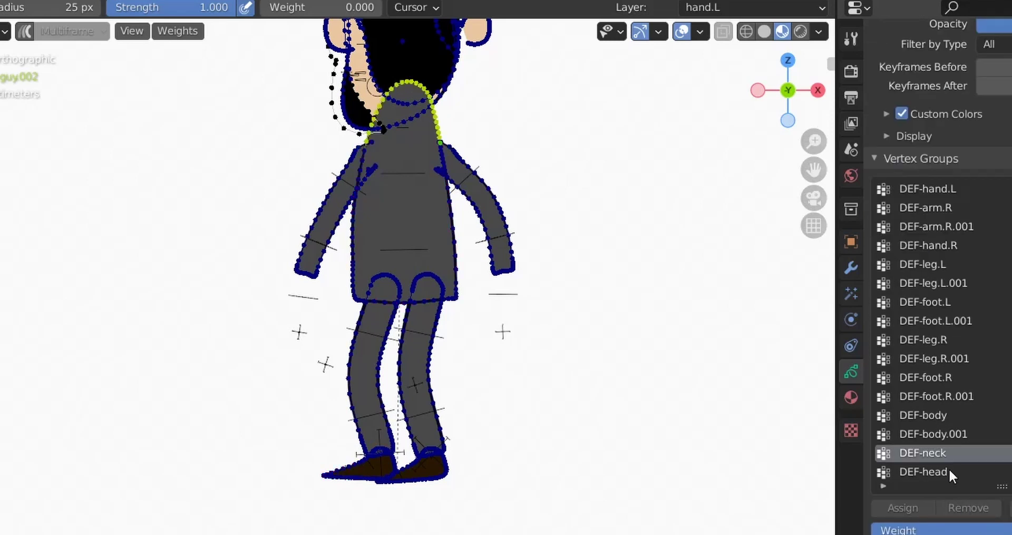
- Activate the DEF-head vertex group, make hat the active layer, and unlock hat top, beard and hair
{"action": "left_click", "coordinate": [950, 471]}
{"action": "middle_click_drag", "start_coordinate": [602, 148], "coordinate": [565, 388], "text": "shift"}
{"action": "scroll", "coordinate": [567, 364], "scroll_direction": "up", "scroll_amount": 3}
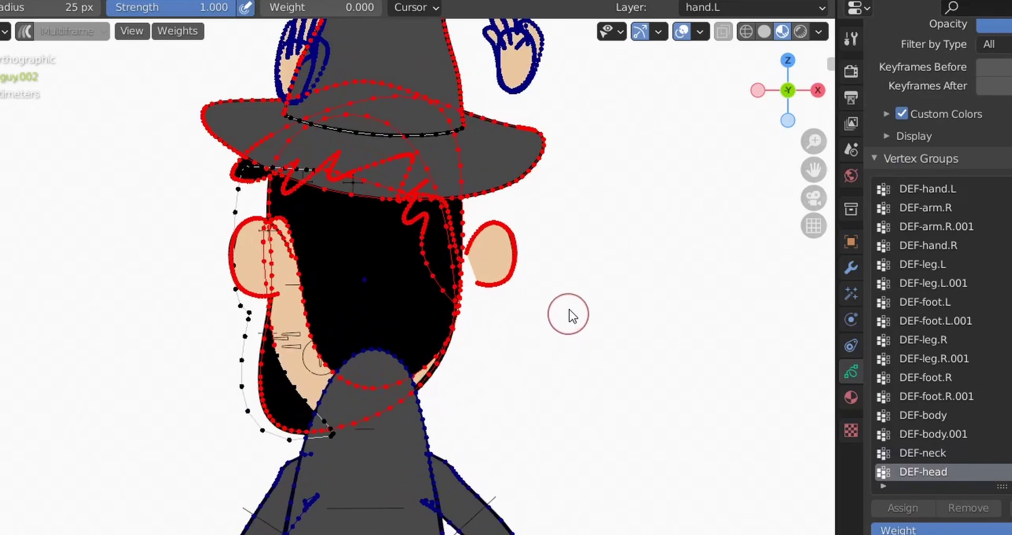
{"action": "middle_click_drag", "start_coordinate": [568, 321], "coordinate": [603, 383], "text": "shift"}
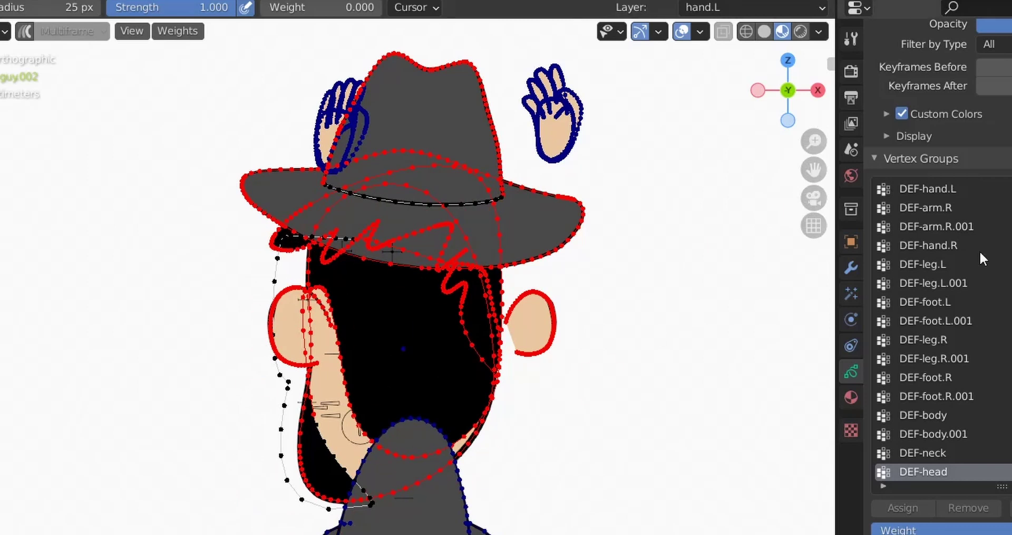
{"action": "scroll", "coordinate": [963, 228], "scroll_direction": "up", "scroll_amount": 2}
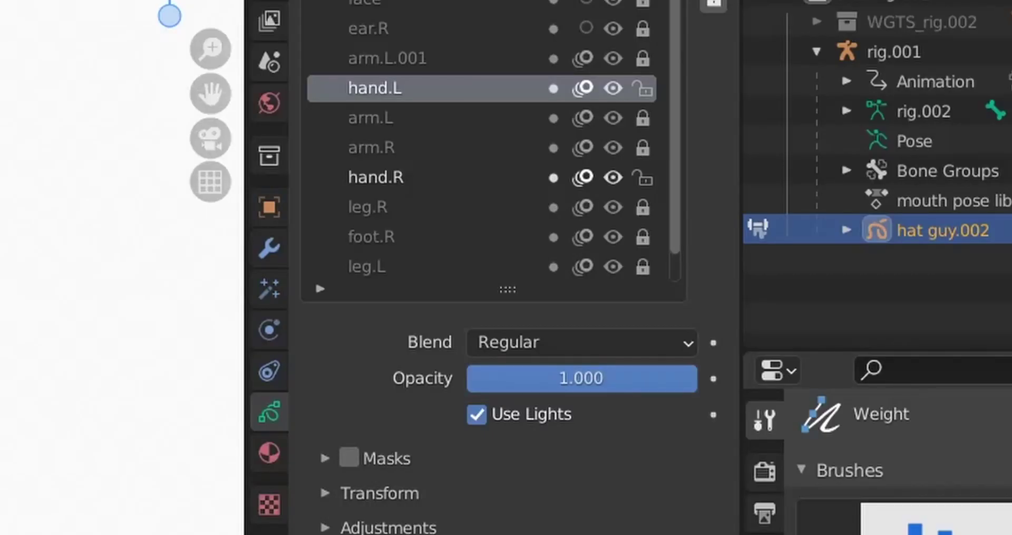
{"action": "scroll", "coordinate": [682, 165], "scroll_direction": "up", "scroll_amount": 5}
{"action": "left_click", "coordinate": [414, 25]}
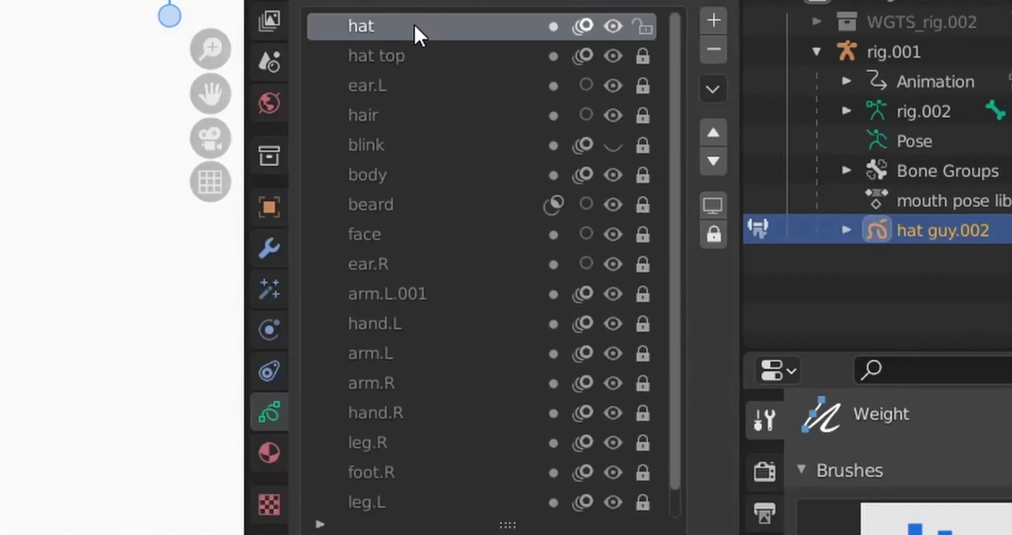
{"action": "left_click", "coordinate": [643, 55]}
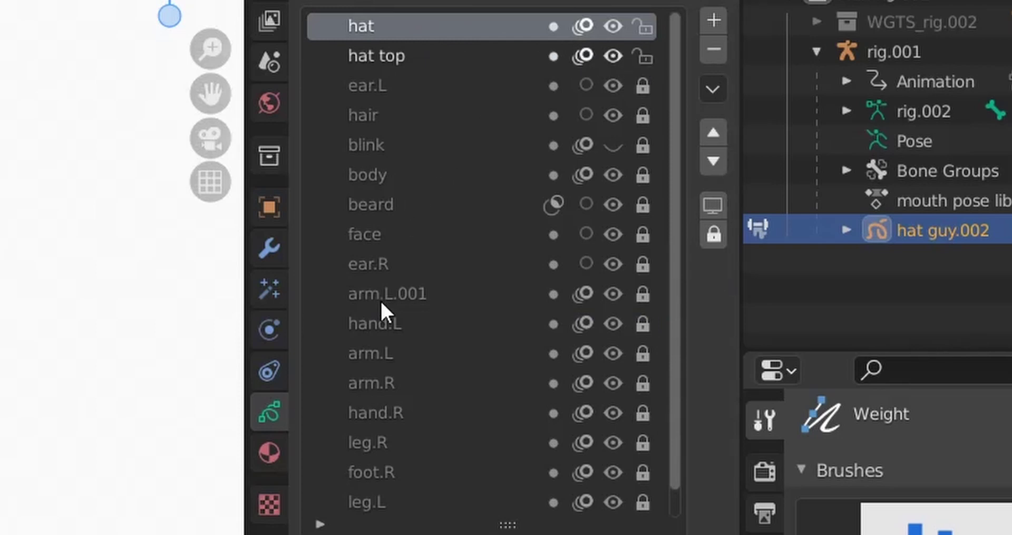
{"action": "left_click", "coordinate": [647, 209]}
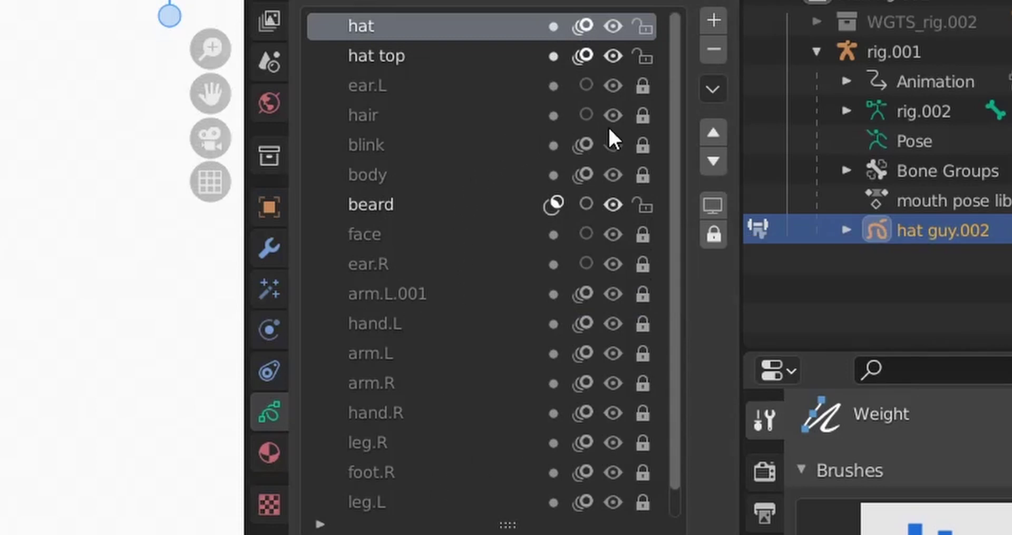
{"action": "left_click", "coordinate": [645, 117]}
{"action": "scroll", "coordinate": [645, 117], "scroll_direction": "down", "scroll_amount": 8}
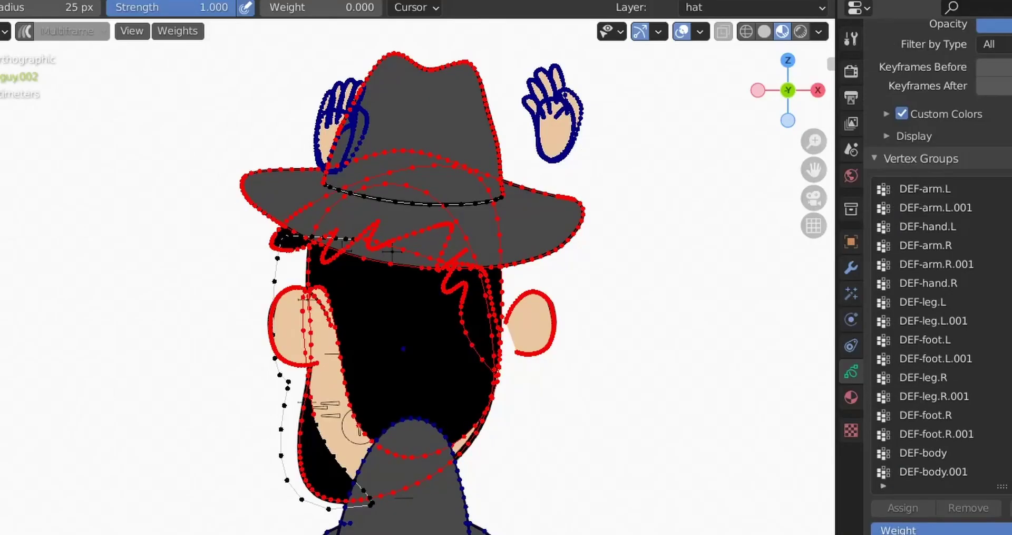
- Set the brush weight to 1 and paint the DEF-head influence onto the unweighted points of the beard outline and hat band
{"action": "scroll", "coordinate": [939, 332], "scroll_direction": "down", "scroll_amount": 2}
{"action": "left_click", "coordinate": [305, 7]}
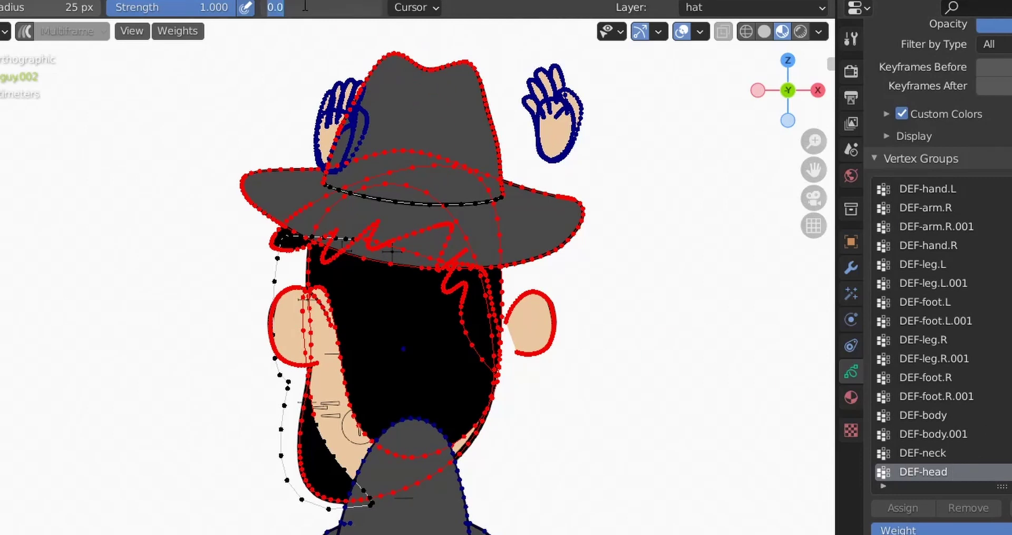
{"action": "key", "text": "Return"}
{"action": "mouse_move", "coordinate": [252, 277]}
{"action": "left_mouse_down"}
{"action": "mouse_move", "coordinate": [370, 244]}
{"action": "mouse_move", "coordinate": [275, 240]}
{"action": "mouse_move", "coordinate": [279, 468]}
{"action": "mouse_move", "coordinate": [361, 499]}
{"action": "left_mouse_up"}
{"action": "scroll", "coordinate": [361, 404], "scroll_direction": "down", "scroll_amount": 6}
{"action": "mouse_move", "coordinate": [447, 277]}
{"action": "left_mouse_down"}
{"action": "mouse_move", "coordinate": [386, 237]}
{"action": "mouse_move", "coordinate": [314, 419]}
{"action": "mouse_move", "coordinate": [380, 340]}
{"action": "left_mouse_up"}
{"action": "scroll", "coordinate": [453, 502], "scroll_direction": "up", "scroll_amount": 4}
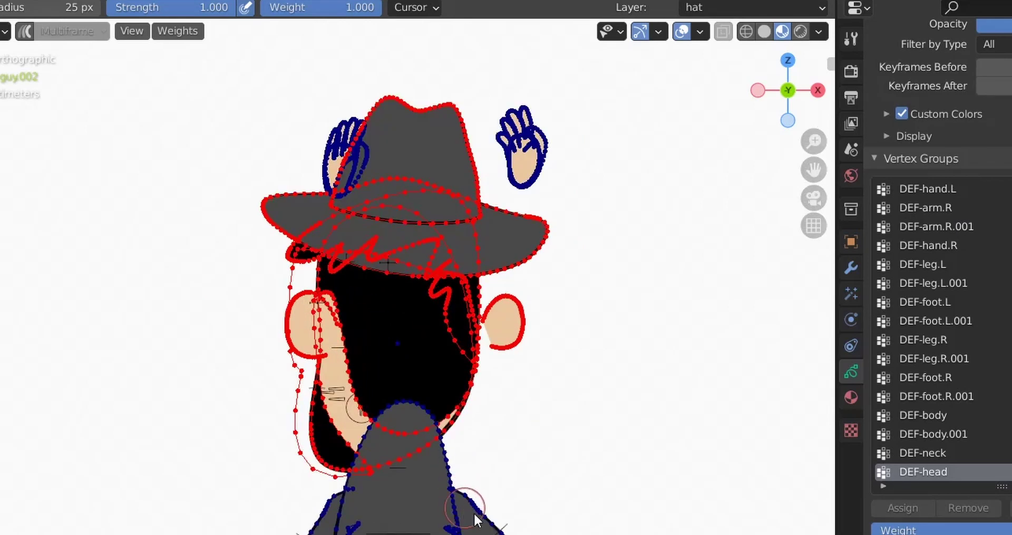
{"action": "scroll", "coordinate": [515, 407], "scroll_direction": "up", "scroll_amount": 2}
{"action": "scroll", "coordinate": [516, 407], "scroll_direction": "down", "scroll_amount": 1}
{"action": "scroll", "coordinate": [327, 413], "scroll_direction": "up", "scroll_amount": 3}
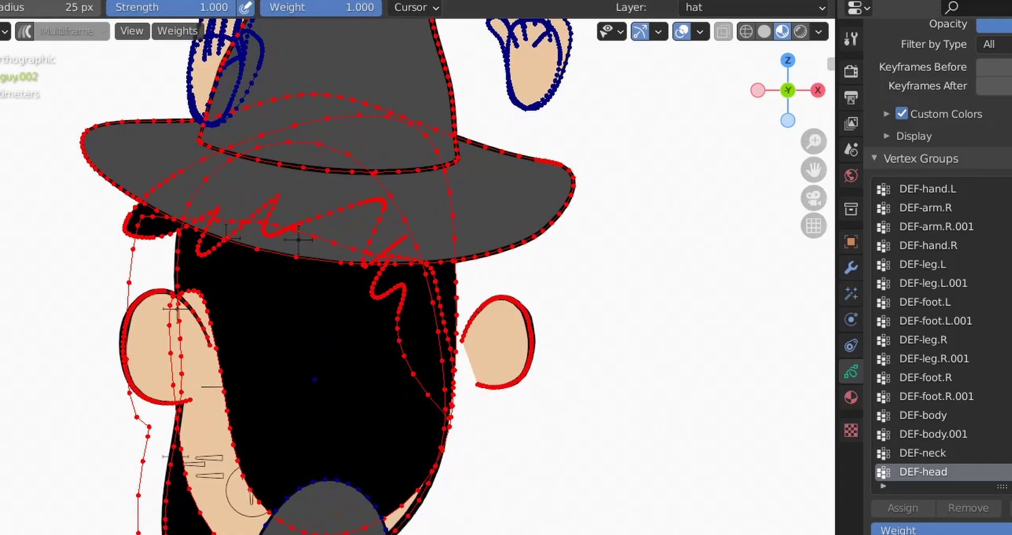
- Make ear.R the active layer
{"action": "scroll", "coordinate": [939, 369], "scroll_direction": "up", "scroll_amount": 5}
{"action": "scroll", "coordinate": [939, 317], "scroll_direction": "up", "scroll_amount": 10}
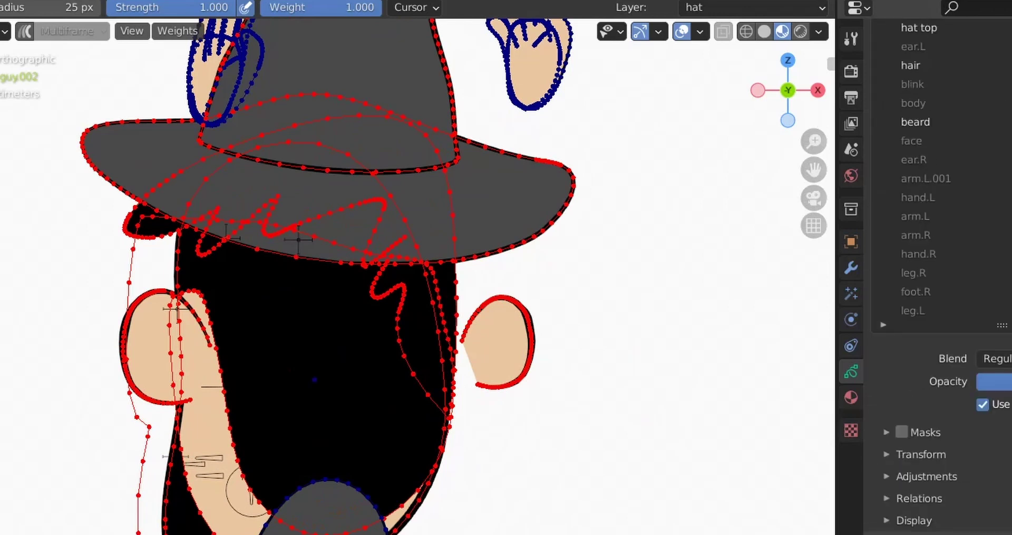
{"action": "left_click", "coordinate": [954, 79]}
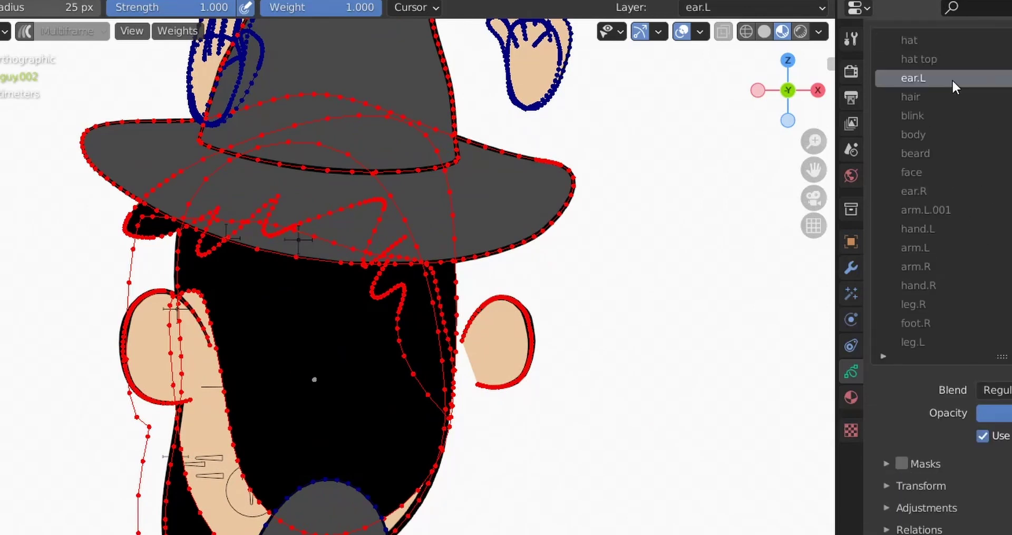
{"action": "left_click", "coordinate": [938, 192]}
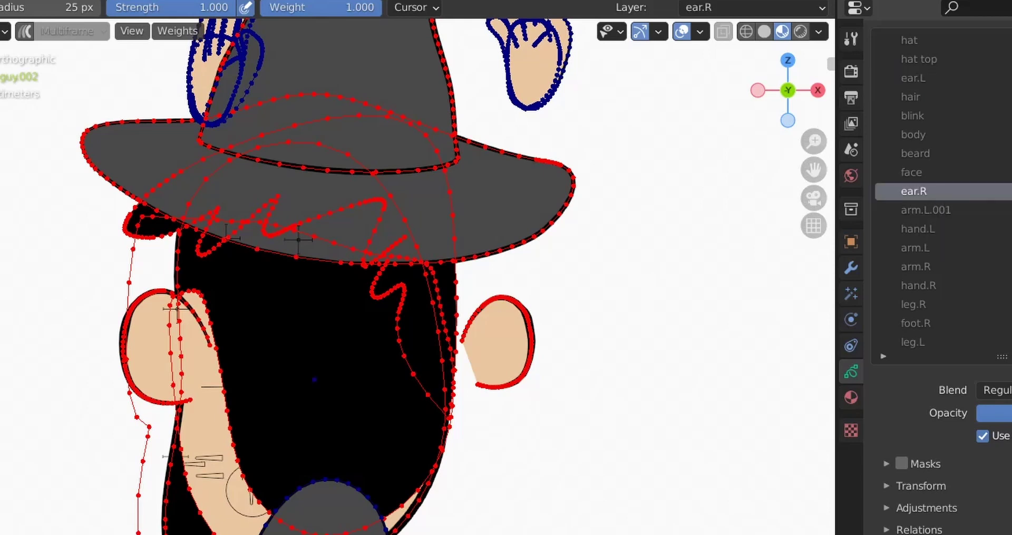
{"action": "left_click", "coordinate": [944, 210]}
{"action": "left_click", "coordinate": [944, 192]}
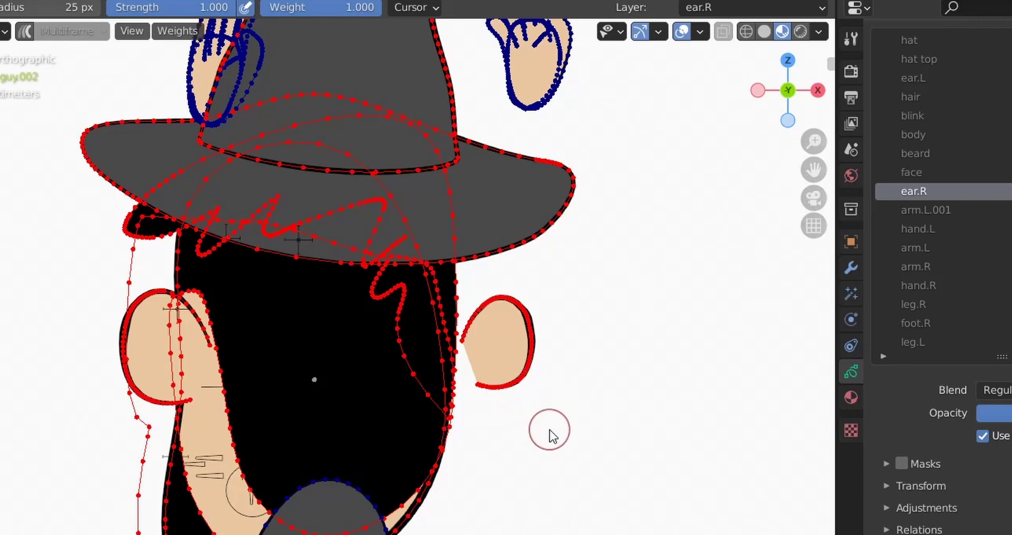
- In Edit Mode, select the whole ear.R stroke and move the detached ear inward against the head, with proportional editing off
{"action": "key", "text": "ctrl+Tab"}
{"action": "left_click", "coordinate": [657, 437]}
{"action": "left_click", "coordinate": [516, 391]}
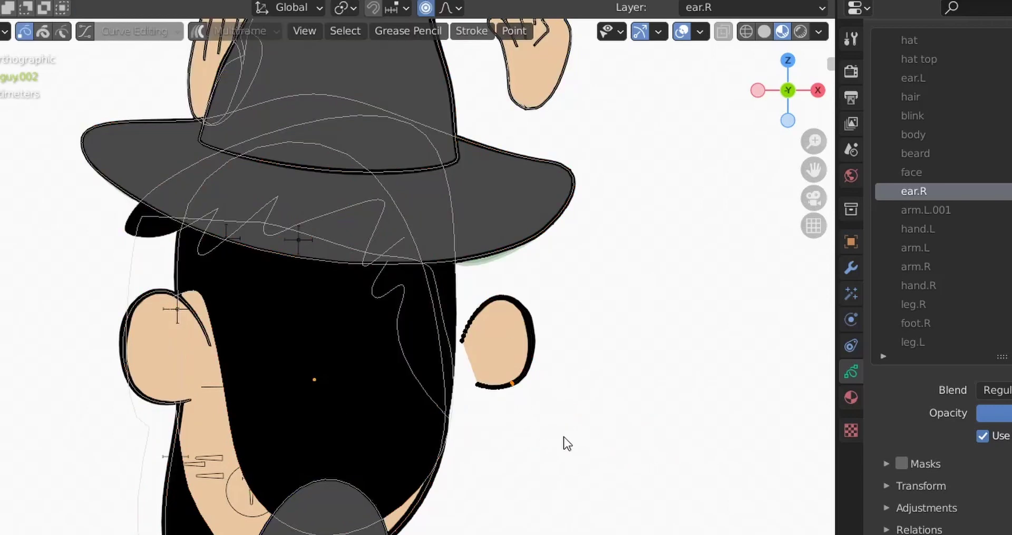
{"action": "key", "text": "ctrl+l"}
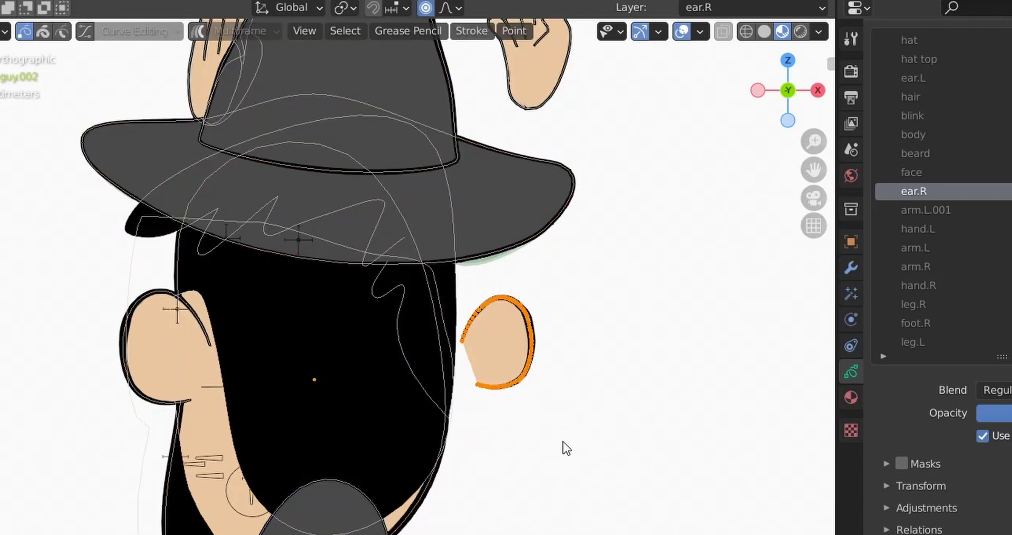
{"action": "key", "text": "g"}
{"action": "key", "text": "Escape"}
{"action": "key", "text": "g"}
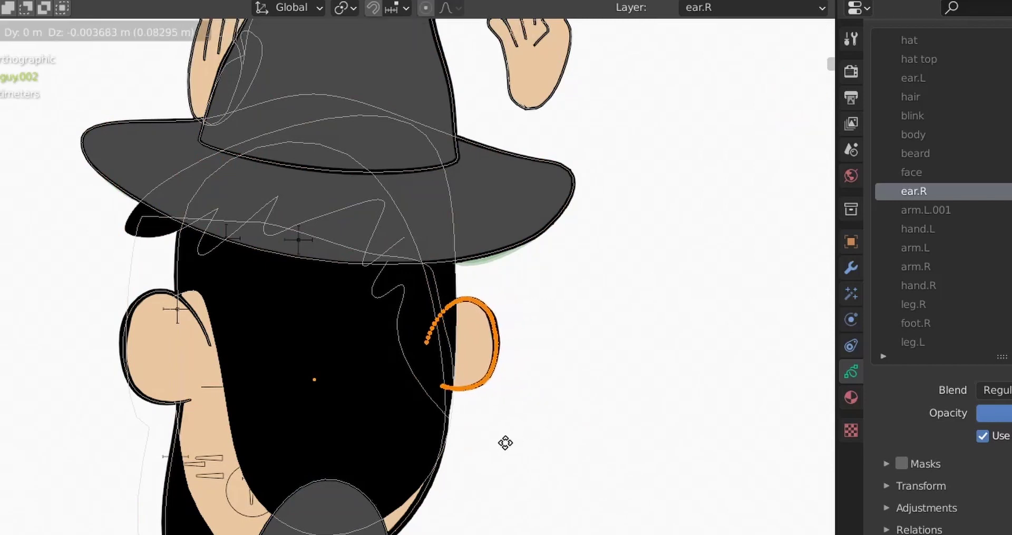
{"action": "left_click", "coordinate": [505, 442]}
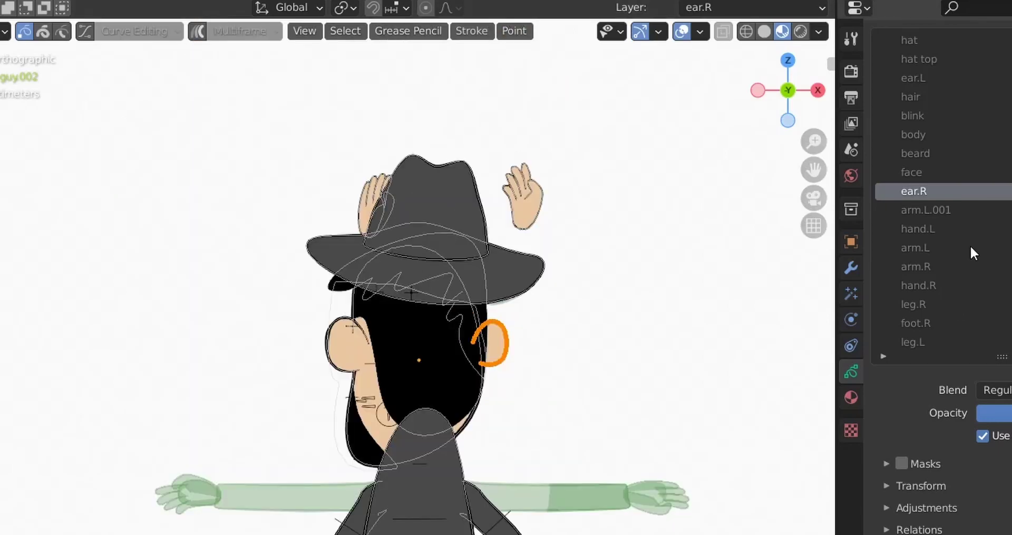
- Make hand.L the active layer and lock the hand.R layer
{"action": "scroll", "coordinate": [973, 237], "scroll_direction": "down", "scroll_amount": 1}
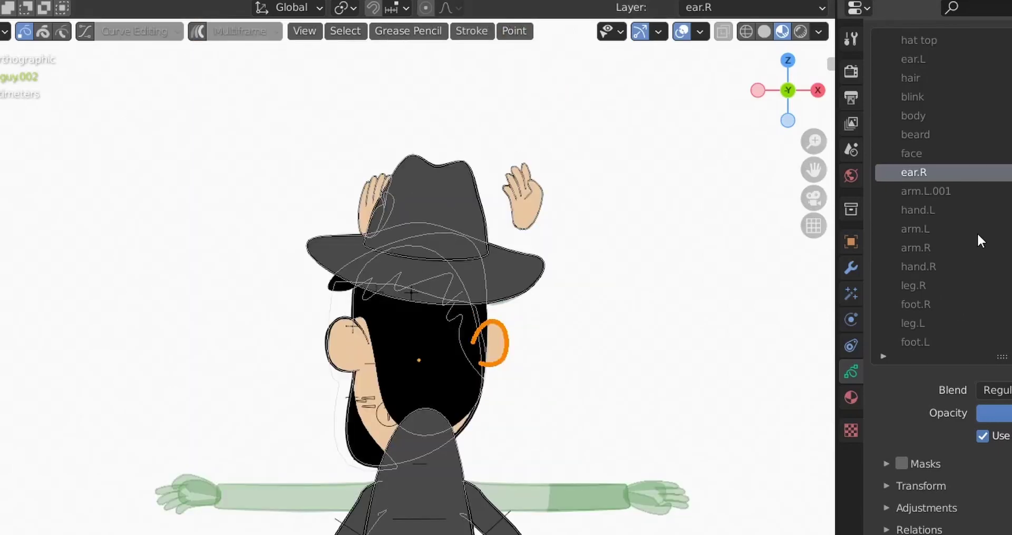
{"action": "left_click", "coordinate": [970, 209]}
{"action": "left_click", "coordinate": [695, 382]}
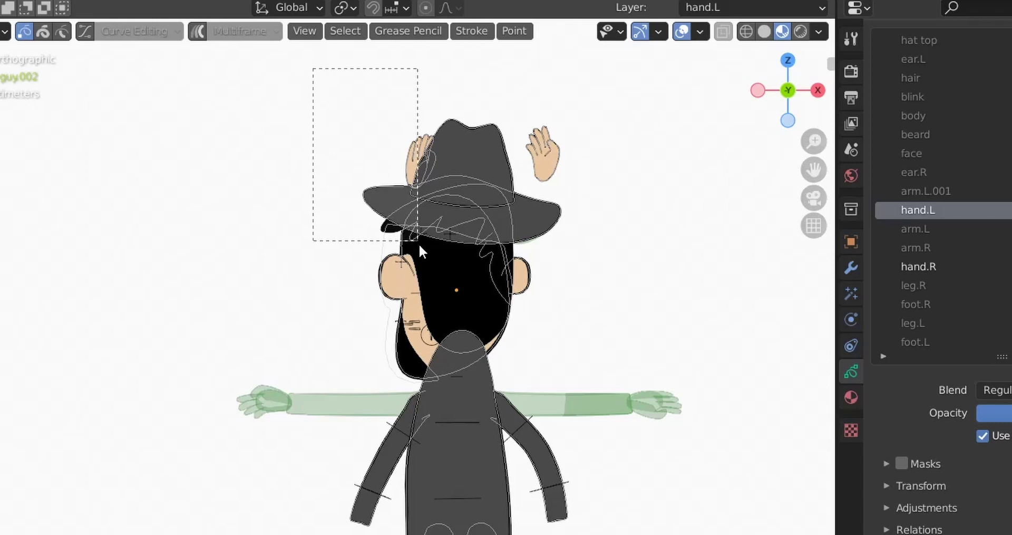
{"action": "left_click_drag", "start_coordinate": [419, 243], "coordinate": [421, 244]}
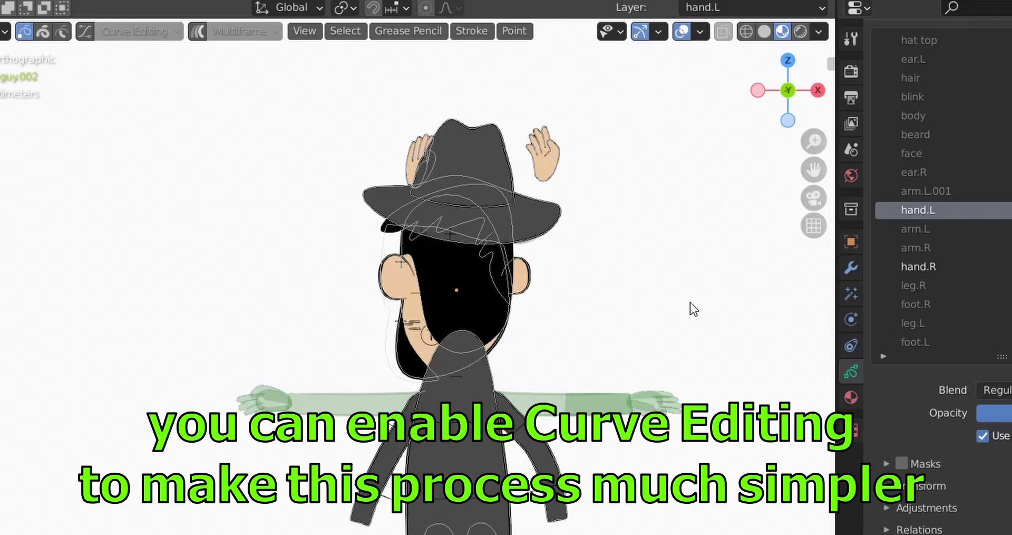
{"action": "left_click_drag", "start_coordinate": [233, 320], "coordinate": [289, 396]}
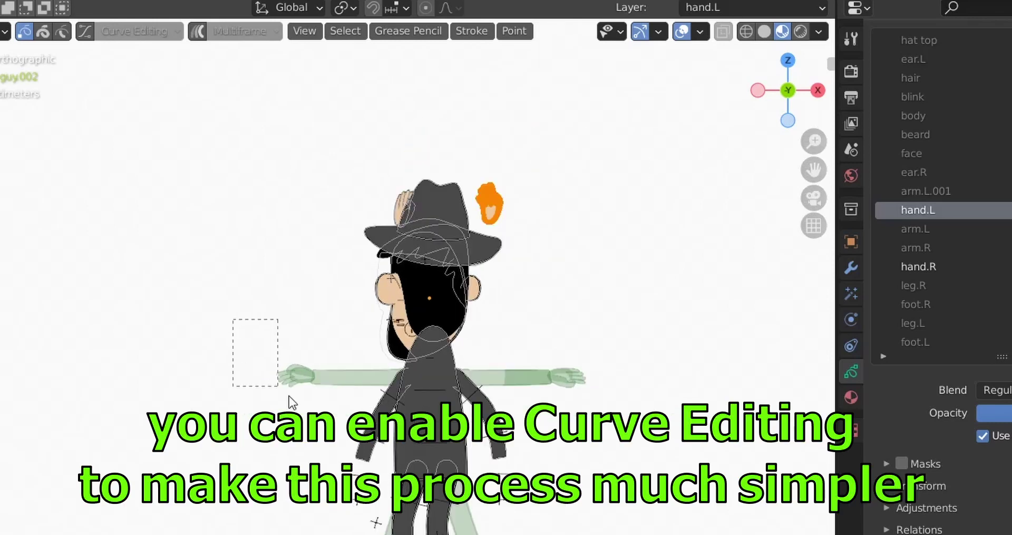
{"action": "left_click_drag", "start_coordinate": [652, 371], "coordinate": [521, 434]}
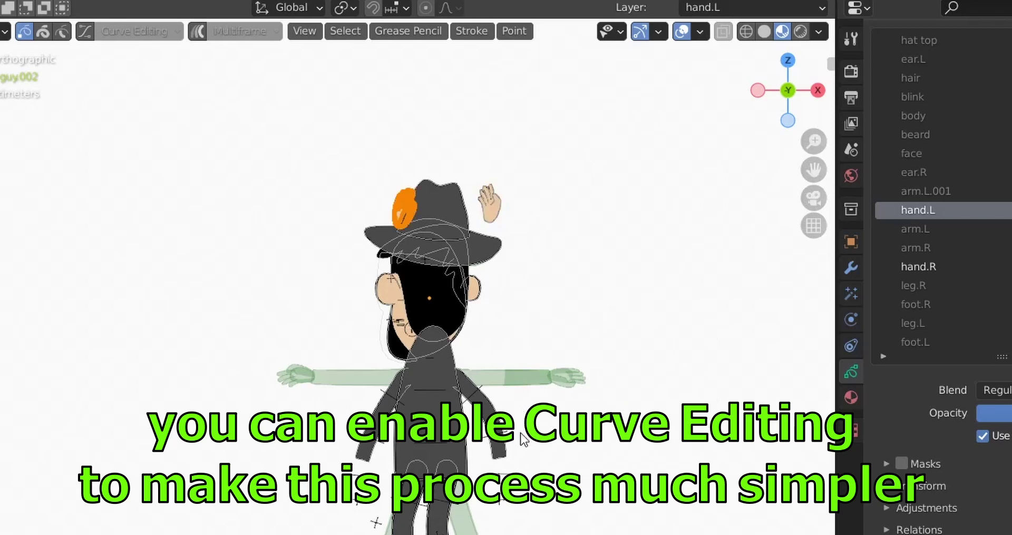
{"action": "left_click", "coordinate": [591, 330]}
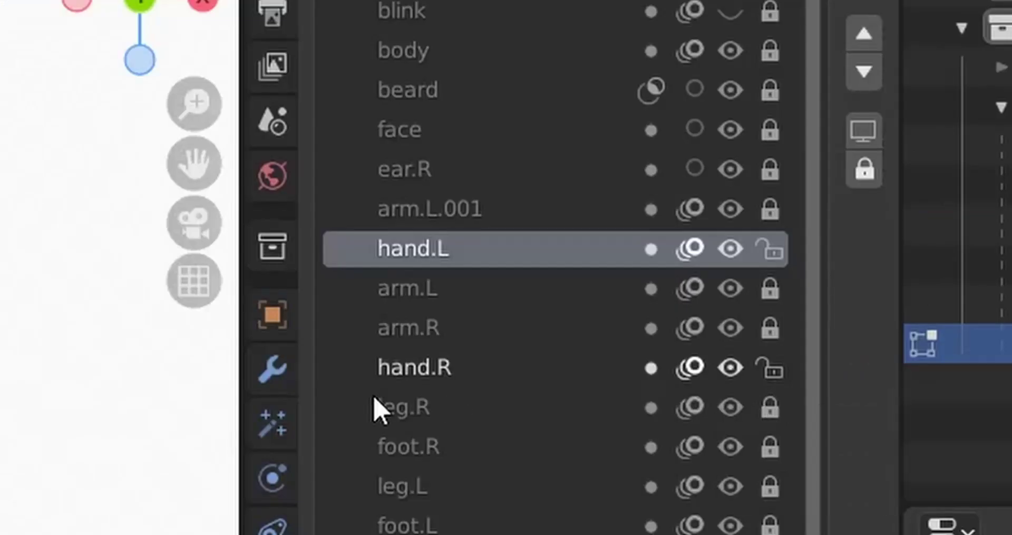
{"action": "left_click", "coordinate": [768, 368]}
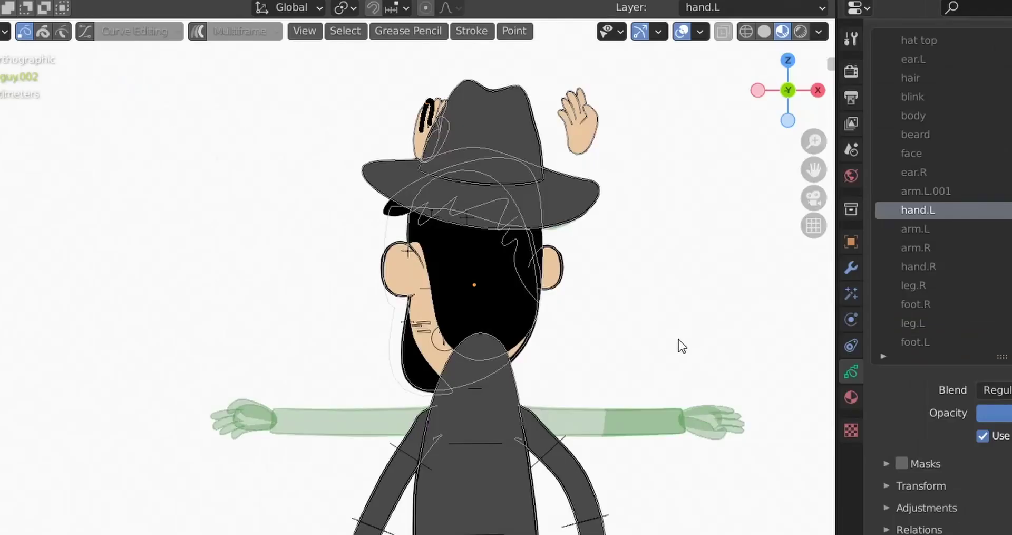
- Select the whole hand.L drawing, move it away from the hat to shoulder height and rotate it so the fingers point down
{"action": "key", "text": "a"}
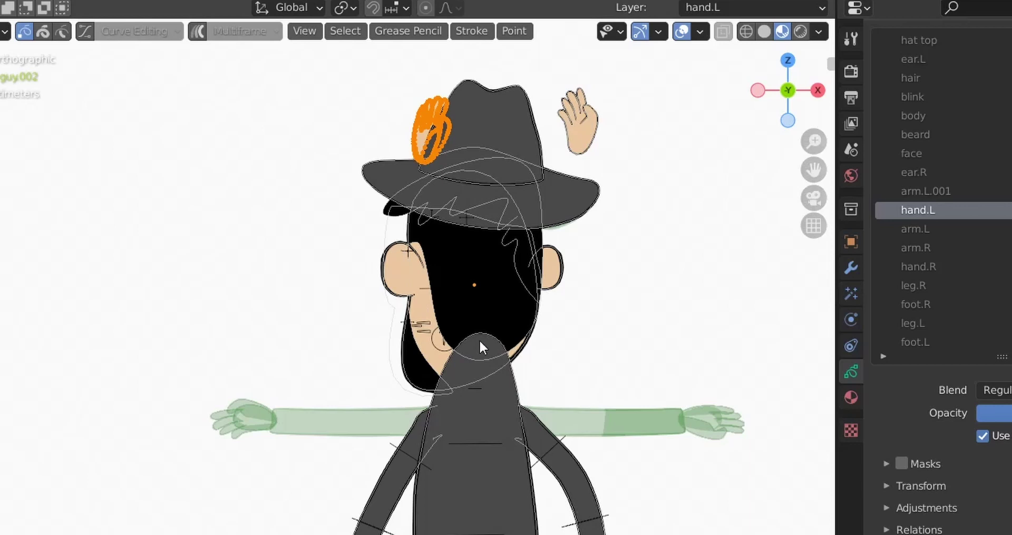
{"action": "middle_click_drag", "start_coordinate": [314, 382], "coordinate": [262, 323], "text": "shift"}
{"action": "key", "text": "g"}
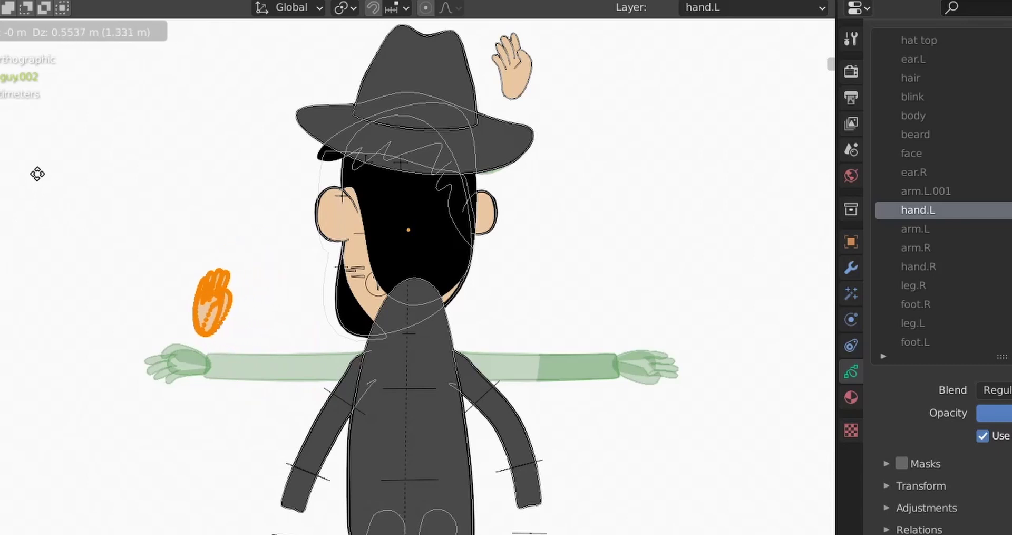
{"action": "left_click", "coordinate": [105, 281]}
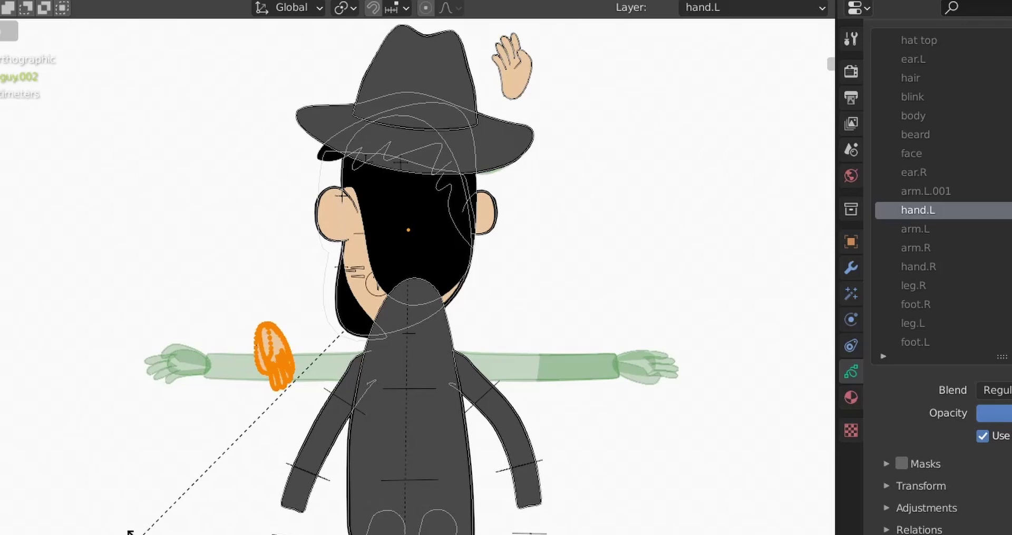
{"action": "left_click", "coordinate": [62, 473]}
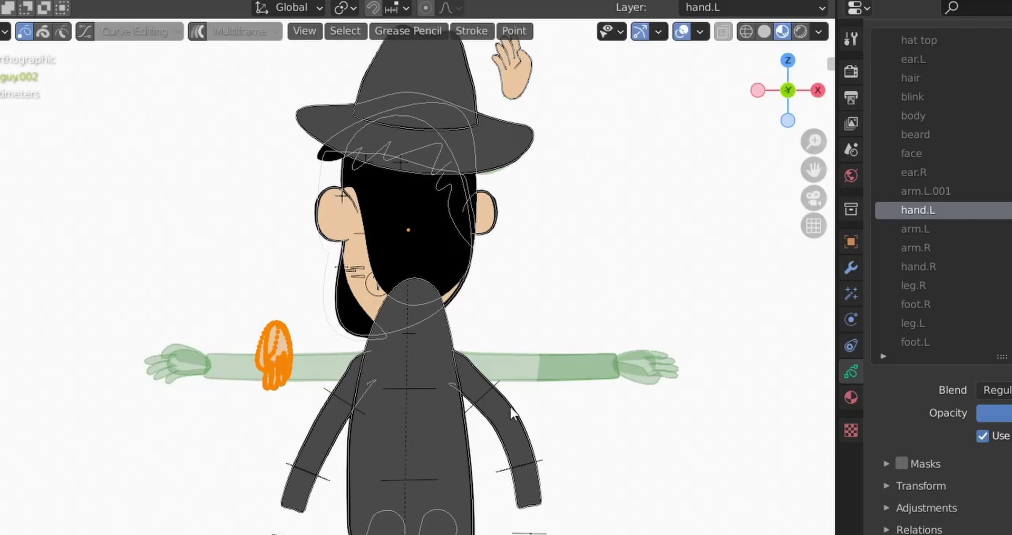
- Move the selected hand.L drawing down from shoulder height onto the cuff of the lowered arm beneath it
{"action": "key", "text": "g"}
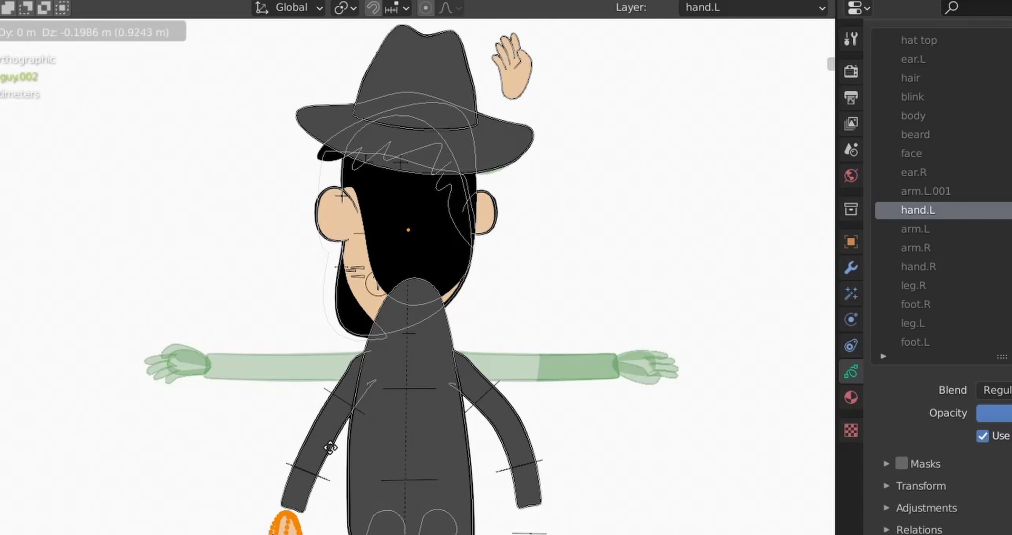
{"action": "left_click", "coordinate": [415, 467]}
{"action": "middle_click_drag", "start_coordinate": [401, 485], "coordinate": [483, 449], "text": "shift"}
{"action": "scroll", "coordinate": [483, 449], "scroll_direction": "up", "scroll_amount": 5}
{"action": "key", "text": "r"}
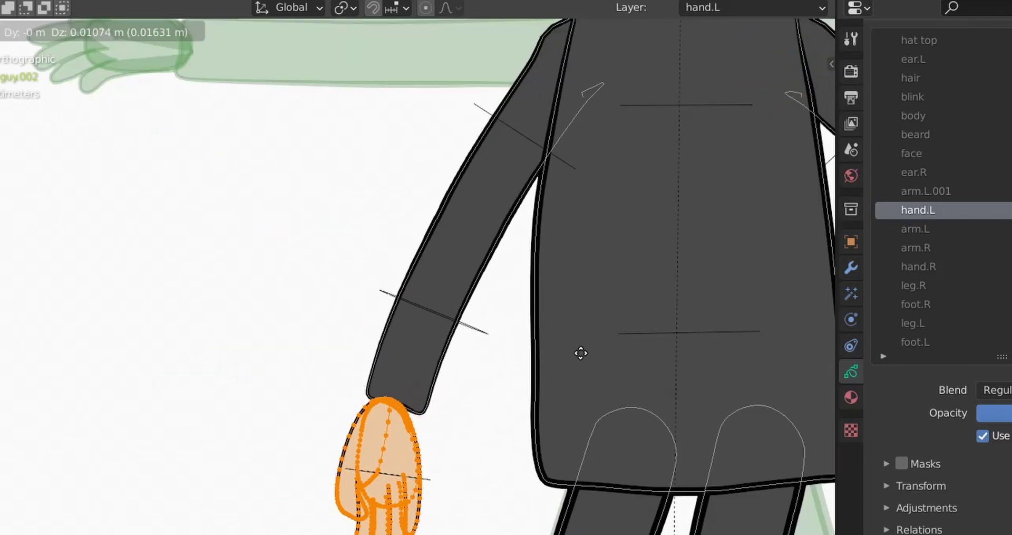
{"action": "left_click", "coordinate": [686, 415]}
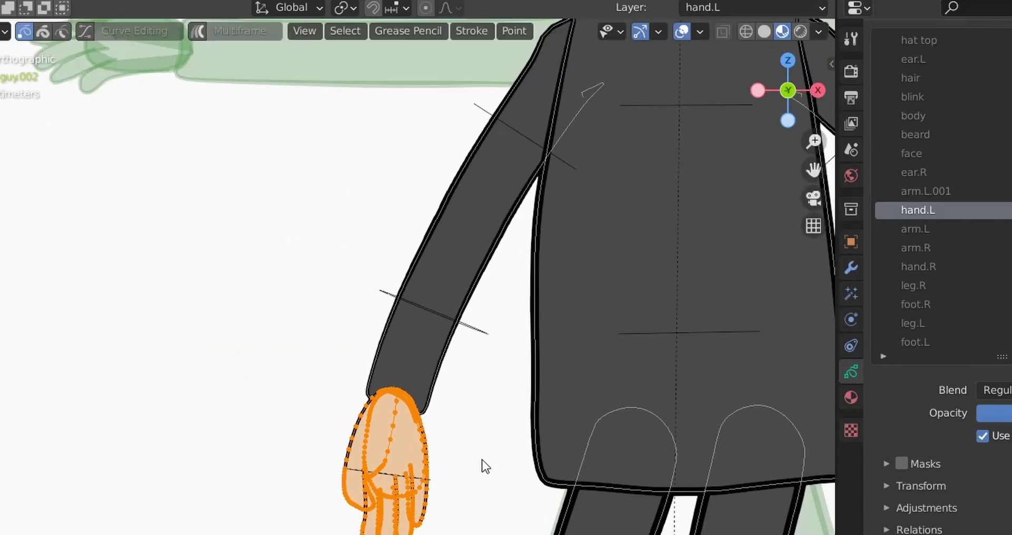
- Move the hand.L layer below arm.L and arm.R in the layer stack, checking the result without overlays
{"action": "left_click", "coordinate": [681, 31]}
{"action": "left_click", "coordinate": [682, 31]}
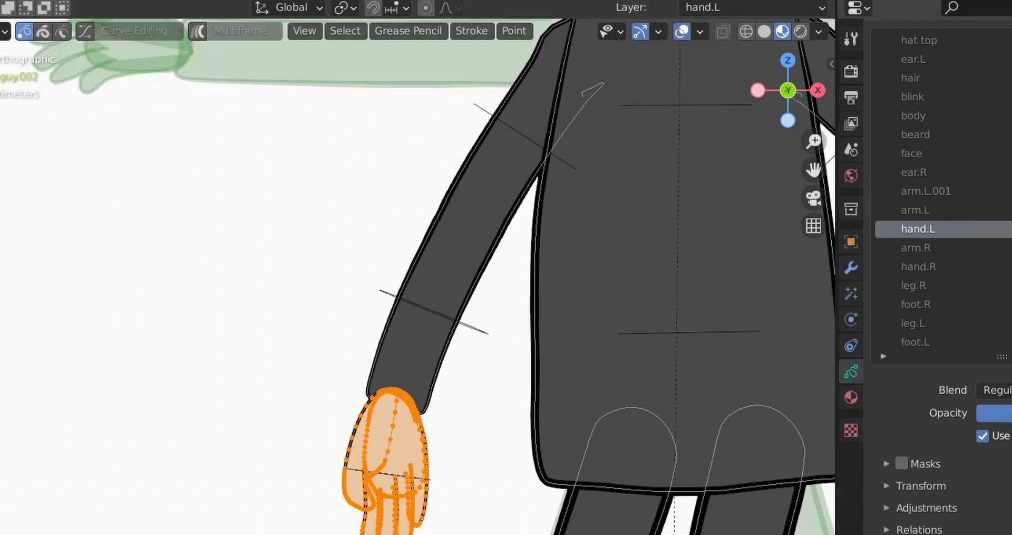
{"action": "middle_click_drag", "start_coordinate": [498, 478], "coordinate": [379, 447], "text": "shift"}
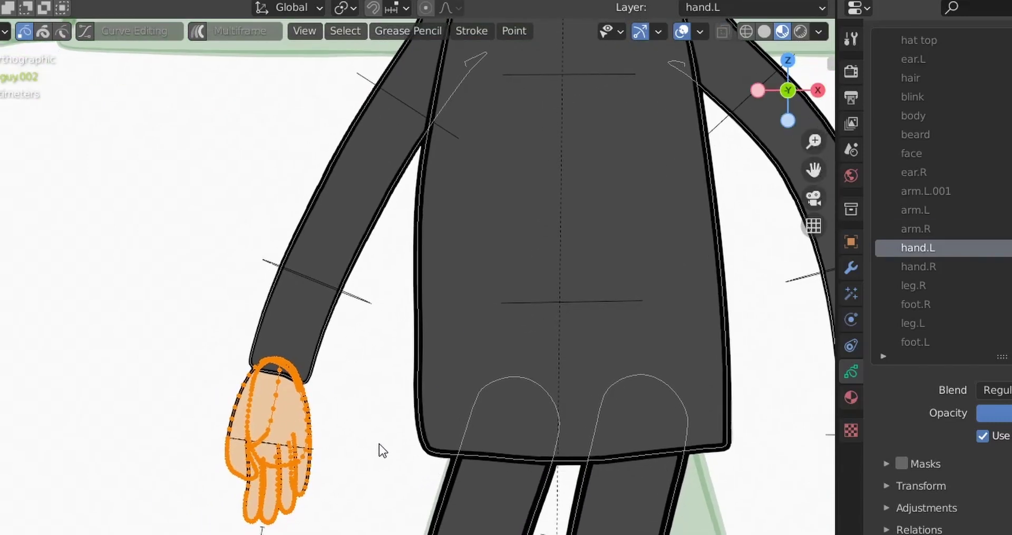
- Rotate the hand.L drawing to follow the angle of the arm, fit its wrist into the sleeve opening, and check it without overlays
{"action": "key", "text": "s"}
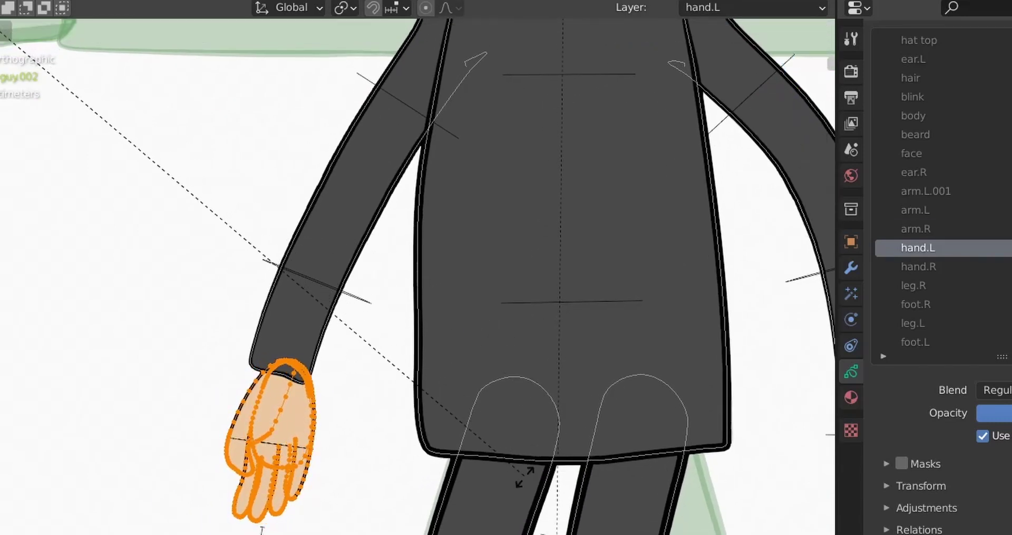
{"action": "left_click", "coordinate": [478, 533]}
{"action": "key", "text": "g"}
{"action": "key", "text": "g"}
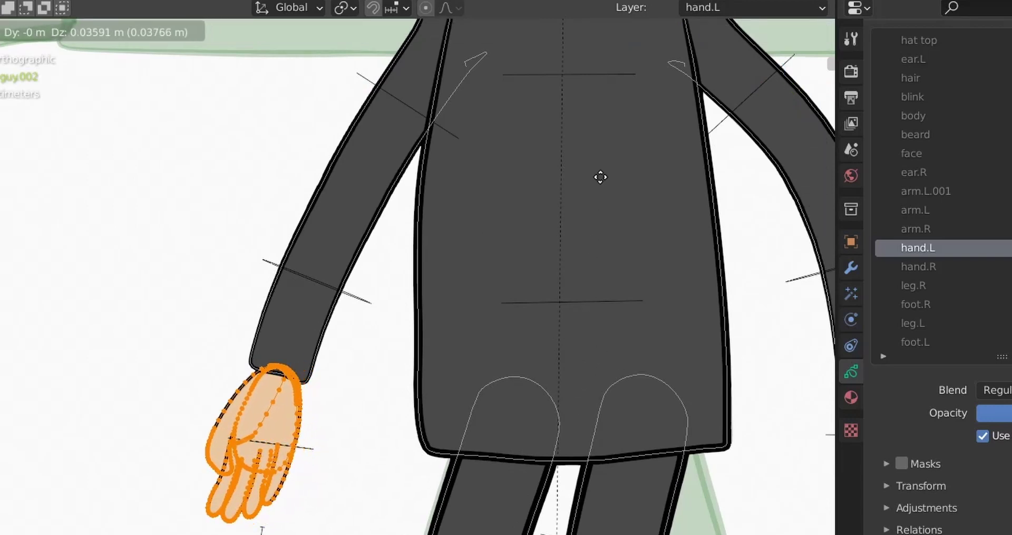
{"action": "left_click", "coordinate": [654, 182]}
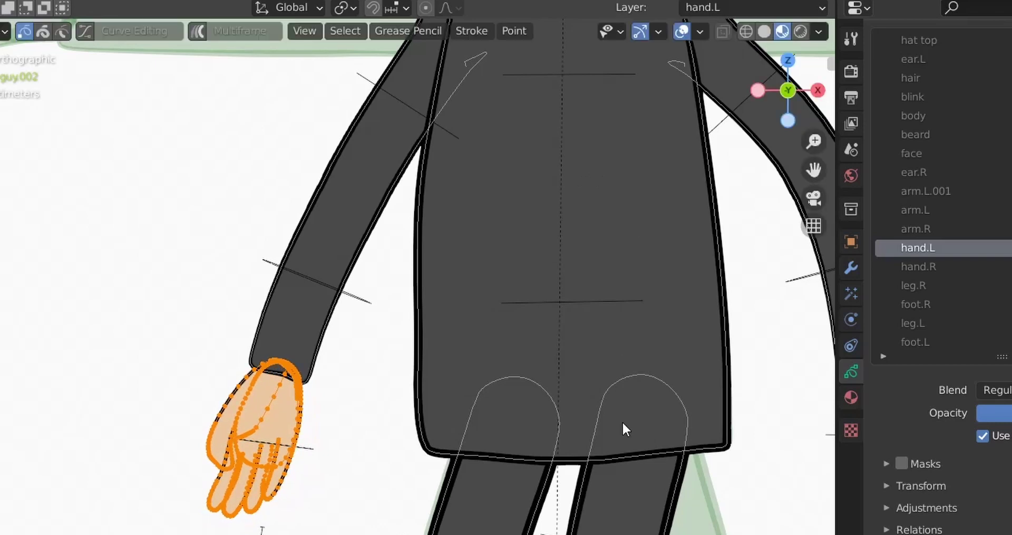
{"action": "left_click", "coordinate": [682, 32]}
{"action": "left_click", "coordinate": [682, 31]}
- On the hand.R layer, move the hand drawing to the other sleeve, rotate it so the fingers point down, fit it to the cuff, and deselect it
{"action": "scroll", "coordinate": [741, 403], "scroll_direction": "down", "scroll_amount": 4}
{"action": "middle_click_drag", "start_coordinate": [678, 361], "coordinate": [603, 448], "text": "shift"}
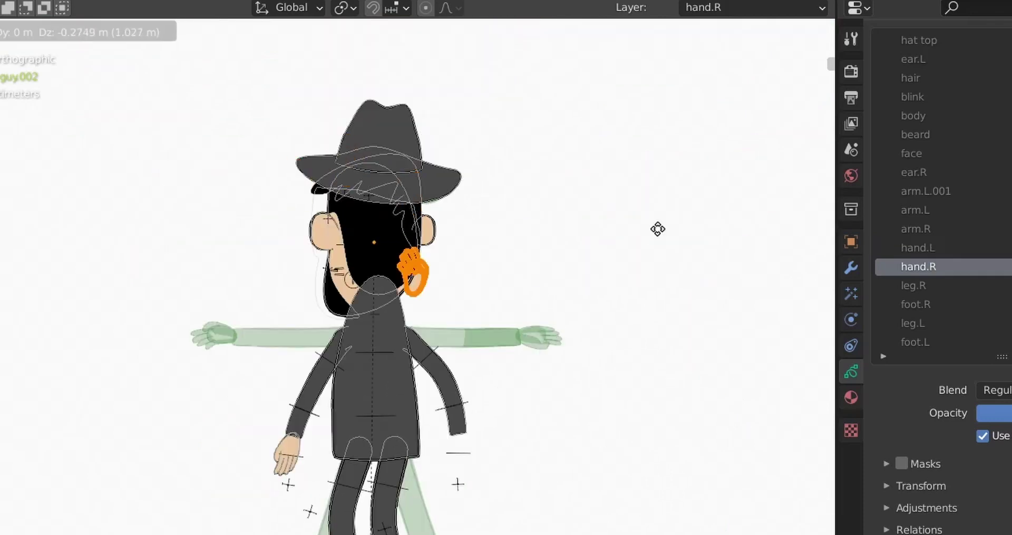
{"action": "left_click", "coordinate": [675, 400]}
{"action": "key", "text": "r"}
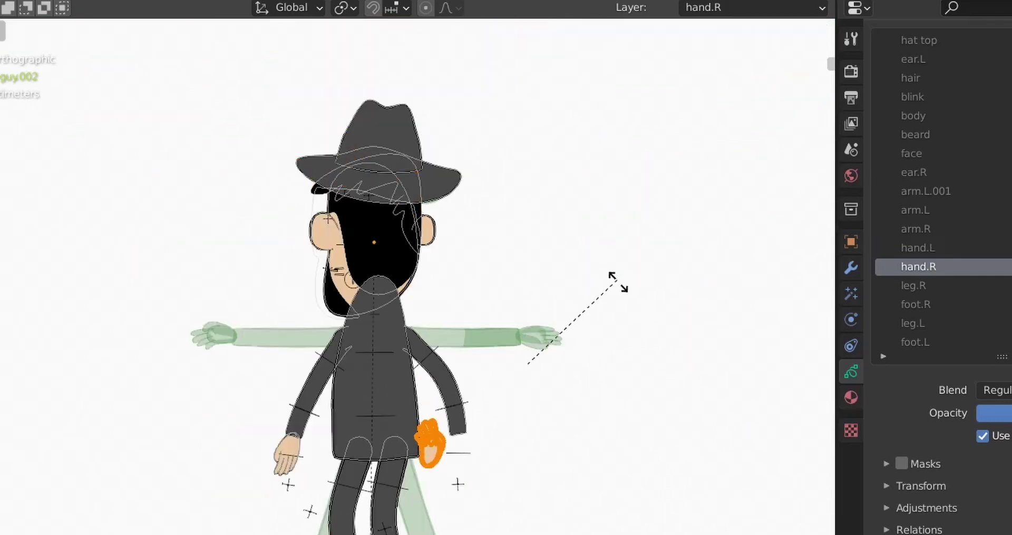
{"action": "left_click", "coordinate": [356, 509]}
{"action": "scroll", "coordinate": [464, 469], "scroll_direction": "up", "scroll_amount": 7}
{"action": "key", "text": "g"}
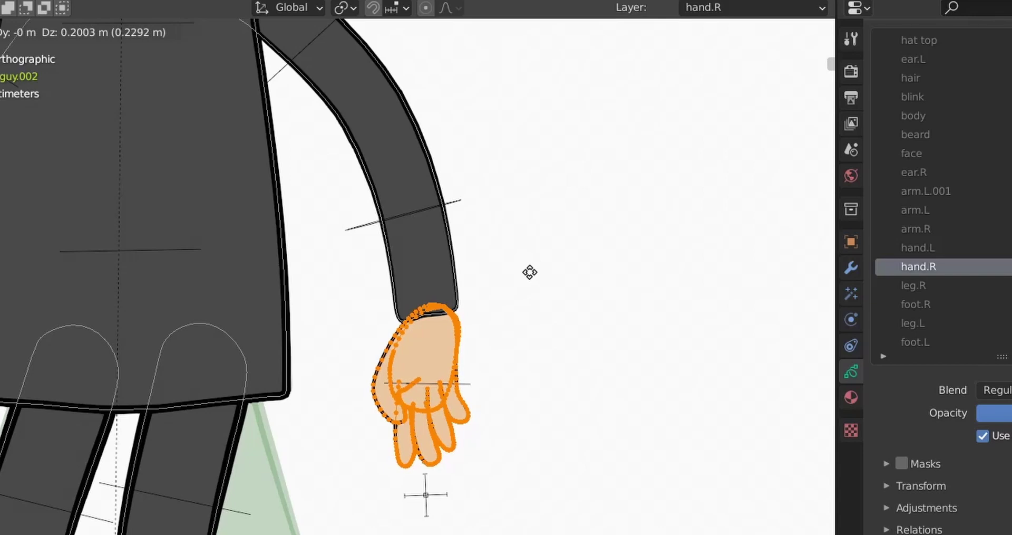
{"action": "left_click", "coordinate": [531, 274]}
{"action": "scroll", "coordinate": [493, 341], "scroll_direction": "down", "scroll_amount": 5}
{"action": "middle_click_drag", "start_coordinate": [491, 342], "coordinate": [613, 435], "text": "shift"}
{"action": "left_click", "coordinate": [606, 402]}
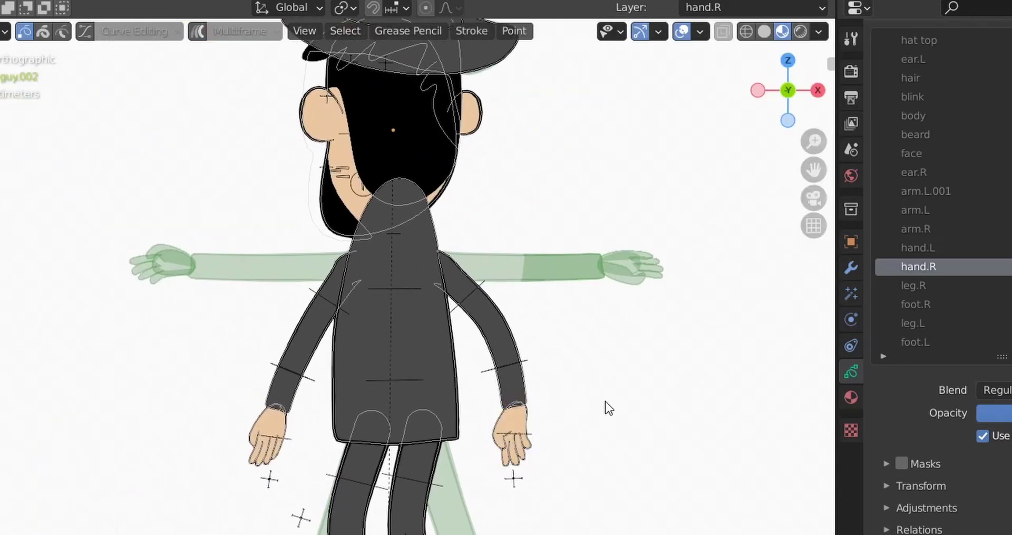
- Examine the legs, feet and overall figure for parts that still need repositioning
{"action": "scroll", "coordinate": [603, 402], "scroll_direction": "down", "scroll_amount": 3}
{"action": "scroll", "coordinate": [580, 422], "scroll_direction": "up", "scroll_amount": 4}
{"action": "scroll", "coordinate": [536, 506], "scroll_direction": "up", "scroll_amount": 1}
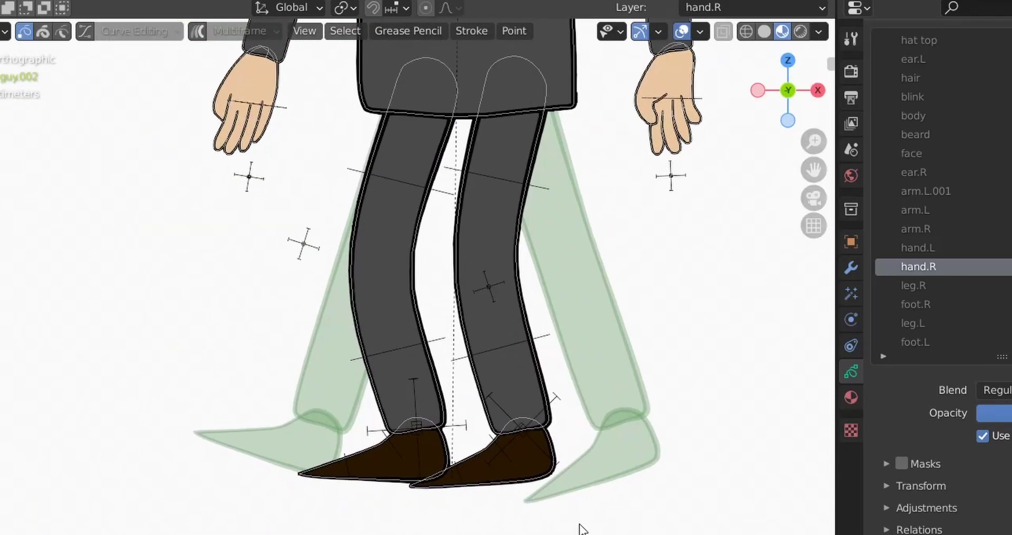
{"action": "scroll", "coordinate": [570, 522], "scroll_direction": "up", "scroll_amount": 3}
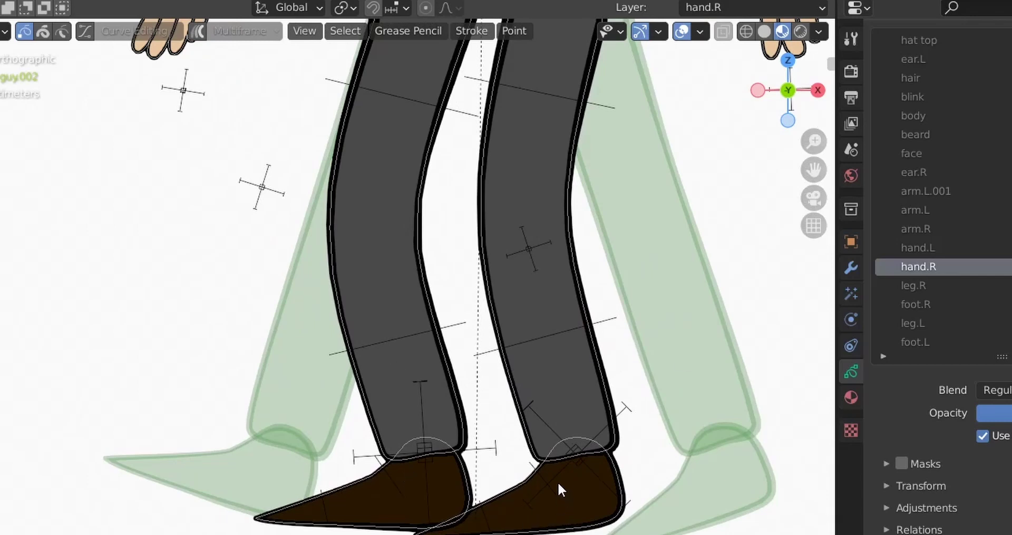
{"action": "scroll", "coordinate": [566, 485], "scroll_direction": "down", "scroll_amount": 6}
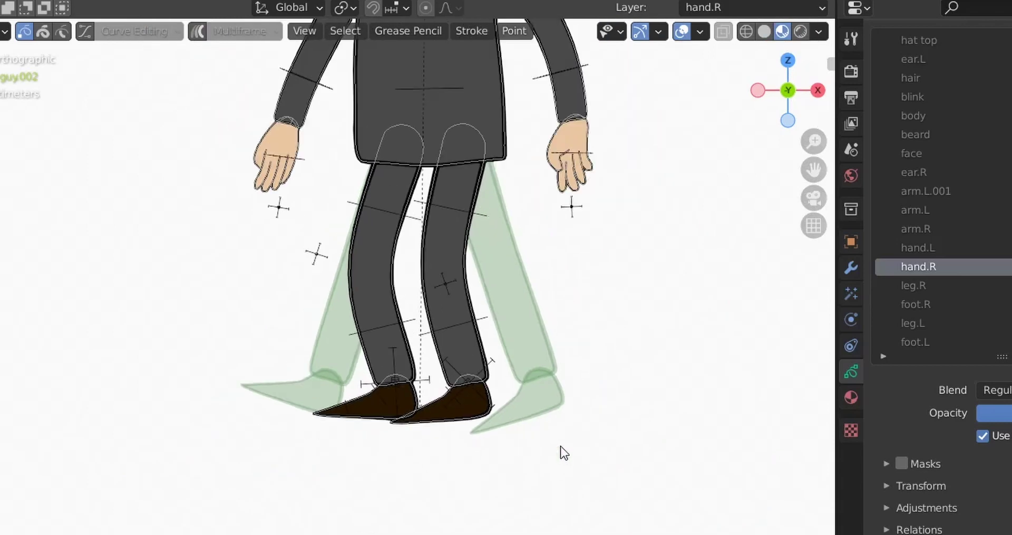
{"action": "scroll", "coordinate": [517, 464], "scroll_direction": "up", "scroll_amount": 2}
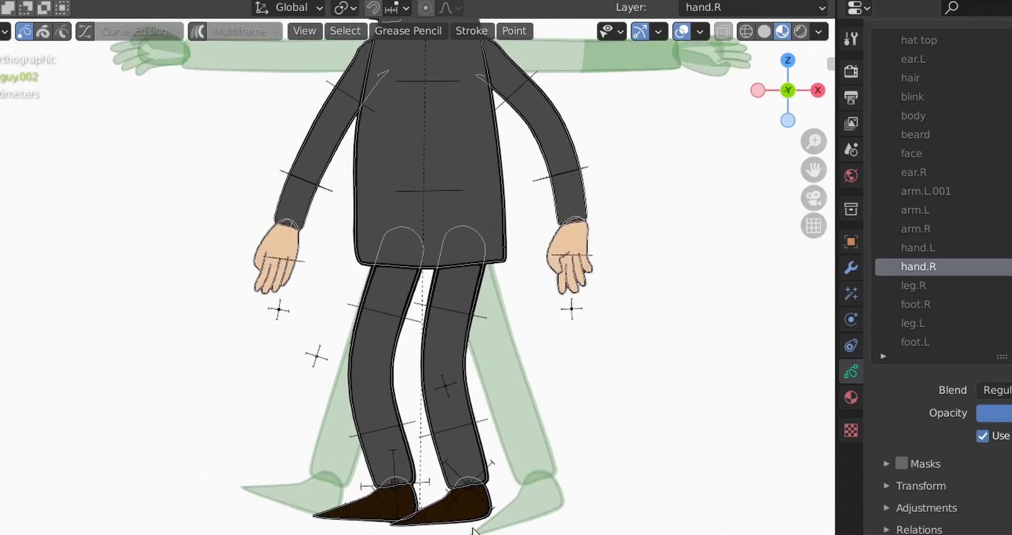
{"action": "scroll", "coordinate": [464, 349], "scroll_direction": "down", "scroll_amount": 3}
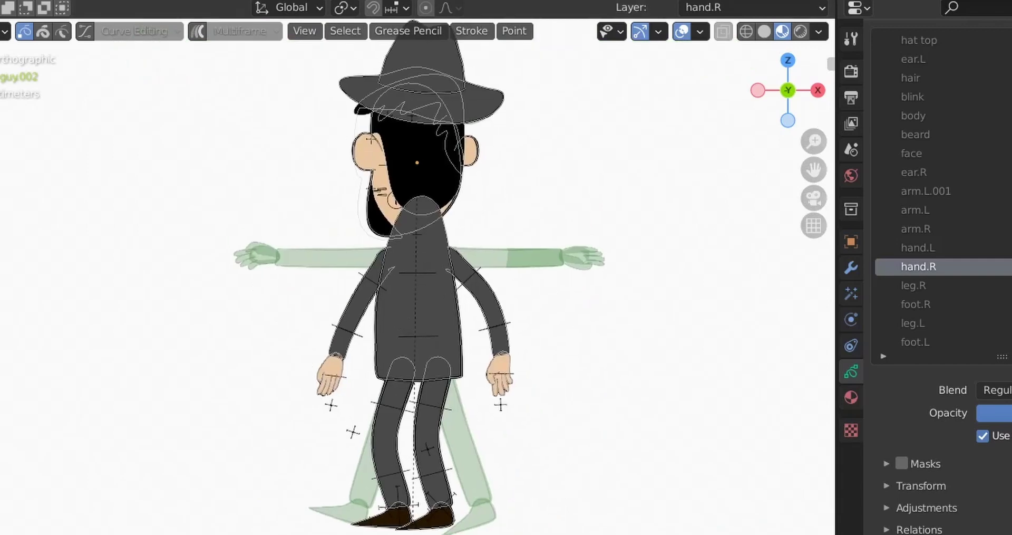
- Leave the drawing's Edit Mode, select the character's armature and enter Pose Mode
{"action": "key", "text": "Tab"}
{"action": "left_click", "coordinate": [450, 468]}
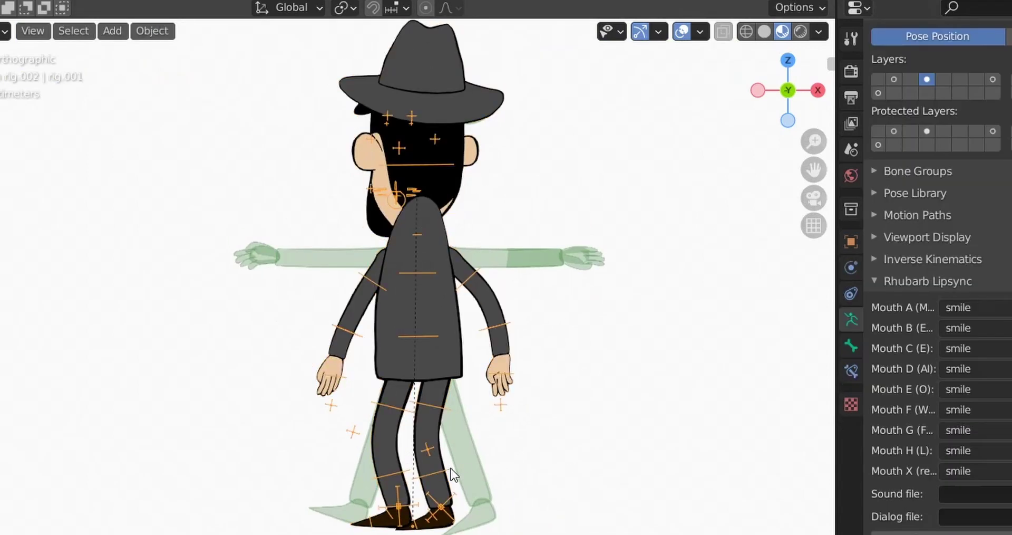
{"action": "key", "text": "ctrl+Tab"}
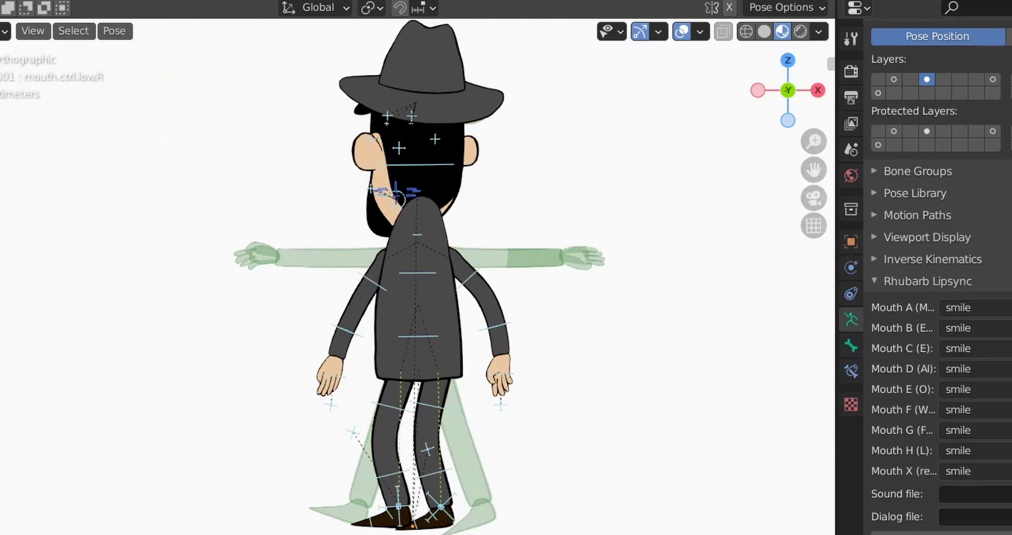
- Select the left foot's controls, including foot.L.001, and raise them slightly along global Z
{"action": "scroll", "coordinate": [417, 277], "scroll_direction": "up", "scroll_amount": 2}
{"action": "middle_click_drag", "start_coordinate": [535, 532], "coordinate": [517, 408], "text": "shift"}
{"action": "left_click_drag", "start_coordinate": [551, 344], "coordinate": [456, 507]}
{"action": "left_click", "coordinate": [423, 443]}
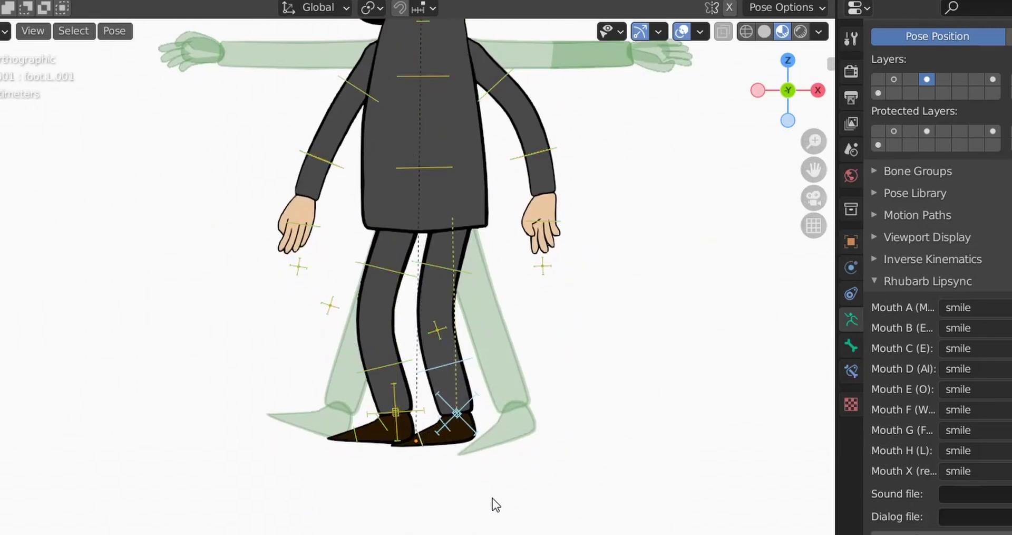
{"action": "key", "text": "g"}
{"action": "key", "text": "z"}
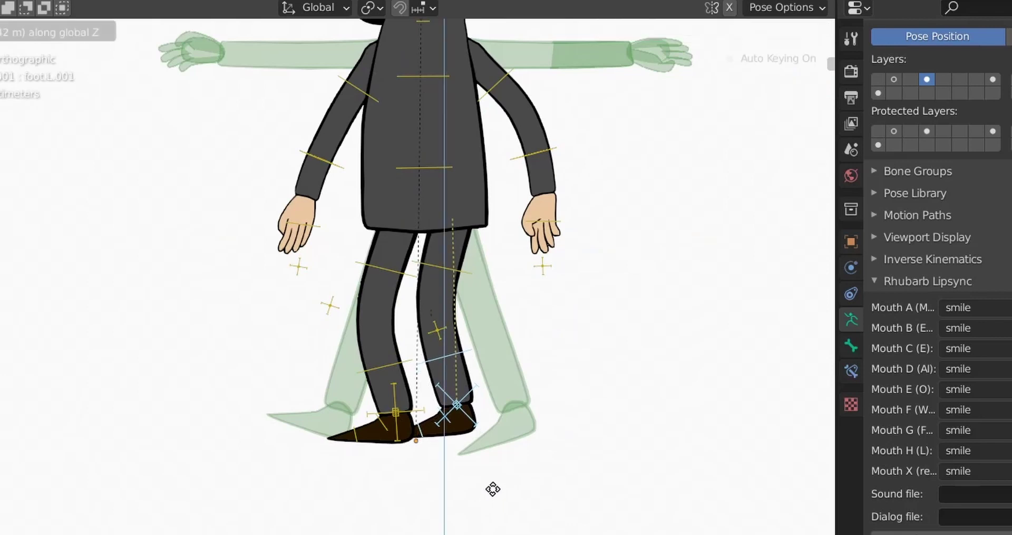
{"action": "left_click", "coordinate": [493, 488]}
- Rotate the foot controls of both legs, finishing with leg.IK.R, to test how the shoes follow
{"action": "left_click", "coordinate": [479, 429]}
{"action": "key", "text": "s"}
{"action": "right_click", "coordinate": [564, 484]}
{"action": "left_click", "coordinate": [407, 442]}
{"action": "key", "text": "s"}
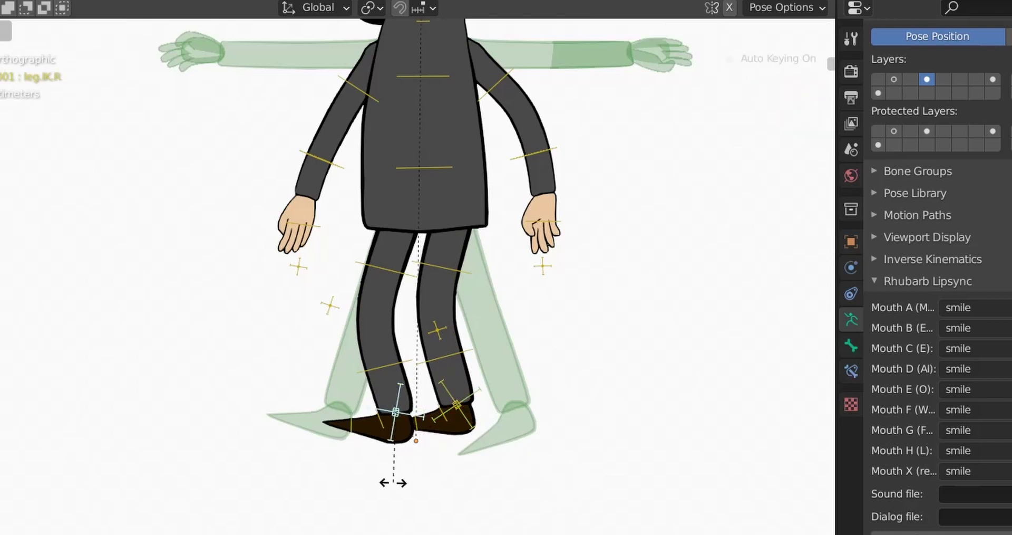
{"action": "left_click", "coordinate": [409, 485]}
- Try rotating the arm.L bone and the arm.R bone to test how the sleeves and hands follow
{"action": "middle_click_drag", "start_coordinate": [580, 362], "coordinate": [551, 510], "text": "shift"}
{"action": "left_click", "coordinate": [451, 242]}
{"action": "key", "text": "r"}
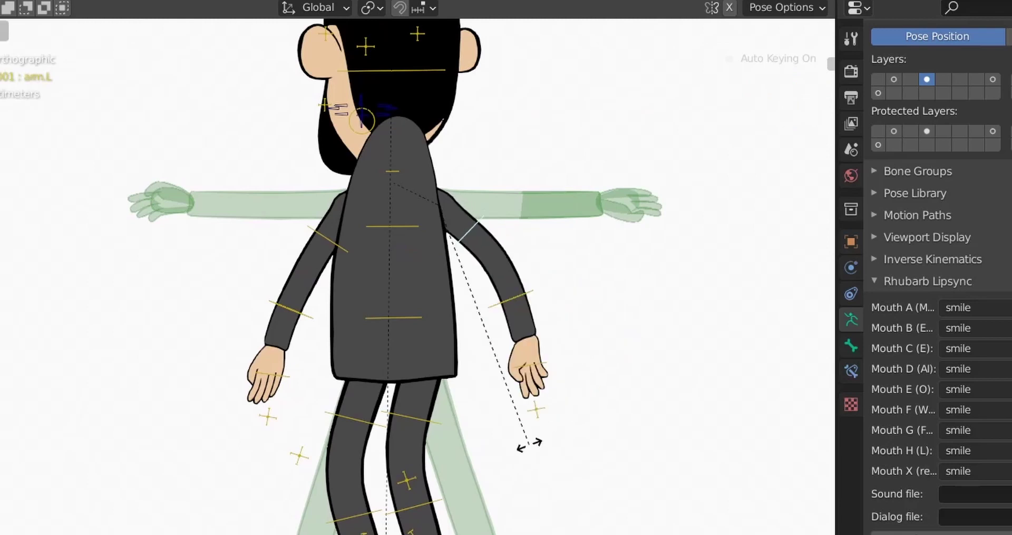
{"action": "right_click", "coordinate": [558, 426]}
{"action": "left_click", "coordinate": [345, 251]}
{"action": "key", "text": "r"}
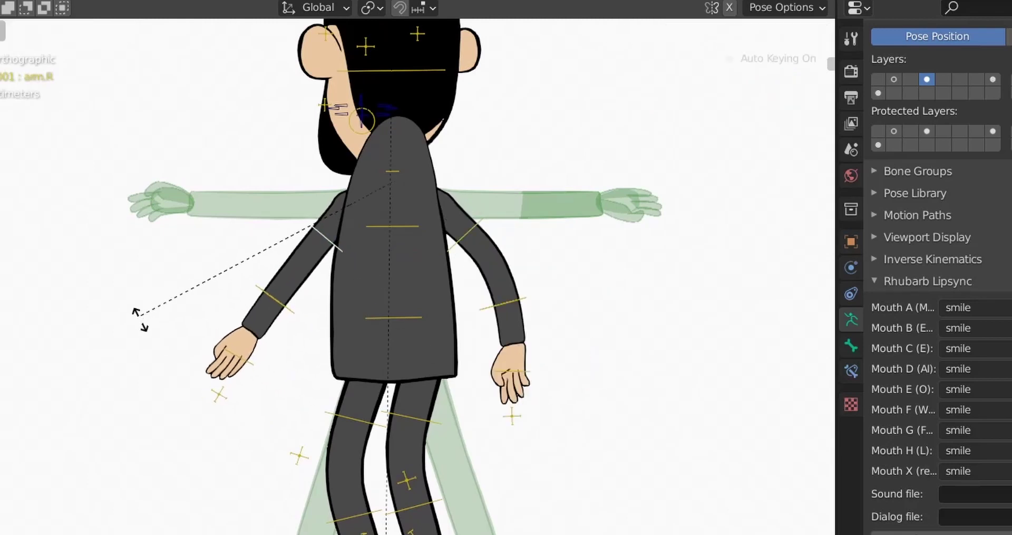
{"action": "right_click", "coordinate": [145, 312]}
- Try rotating the head bone and the body bone to test how the hat, face, ears and torso follow
{"action": "middle_click_drag", "start_coordinate": [297, 184], "coordinate": [311, 363], "text": "shift"}
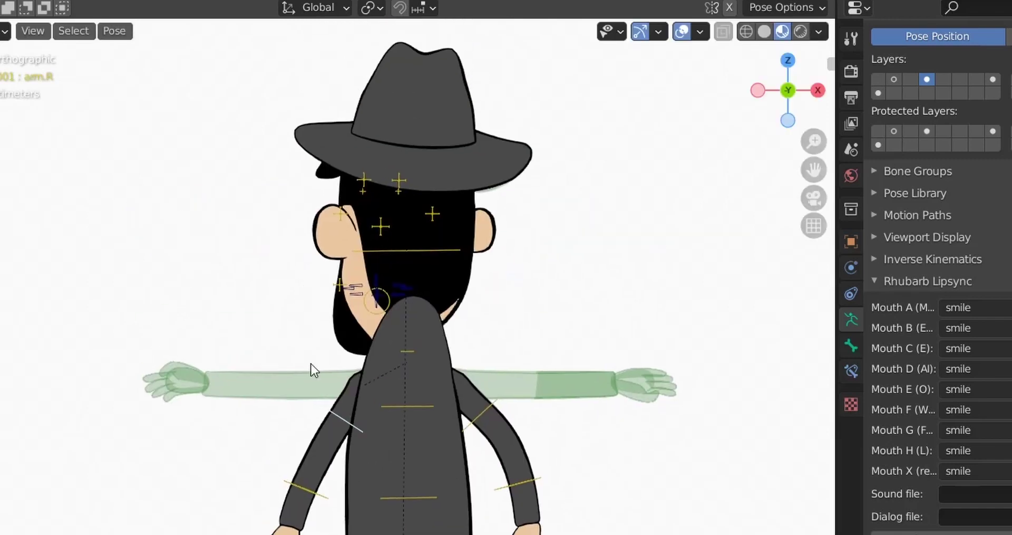
{"action": "left_click", "coordinate": [432, 256]}
{"action": "key", "text": "r"}
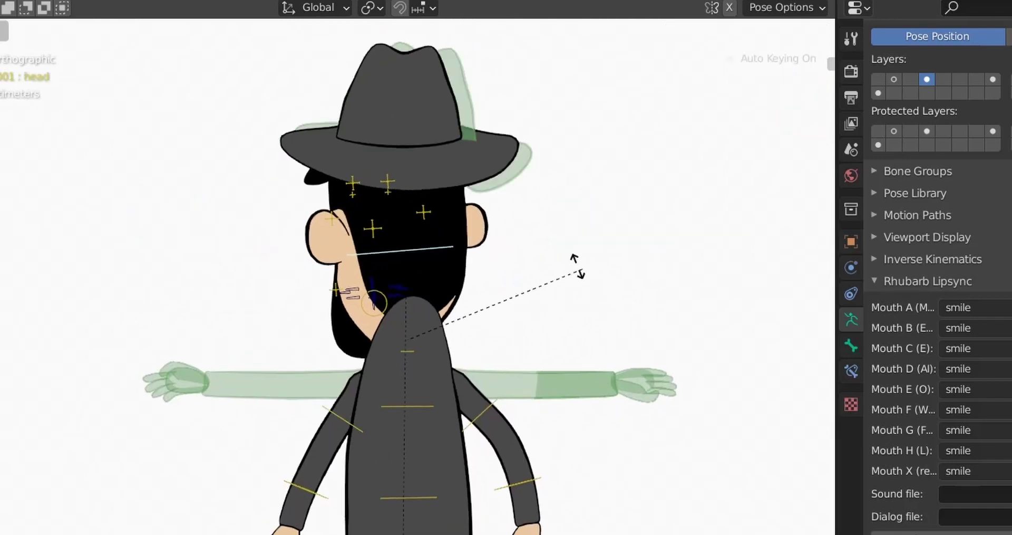
{"action": "right_click", "coordinate": [569, 316]}
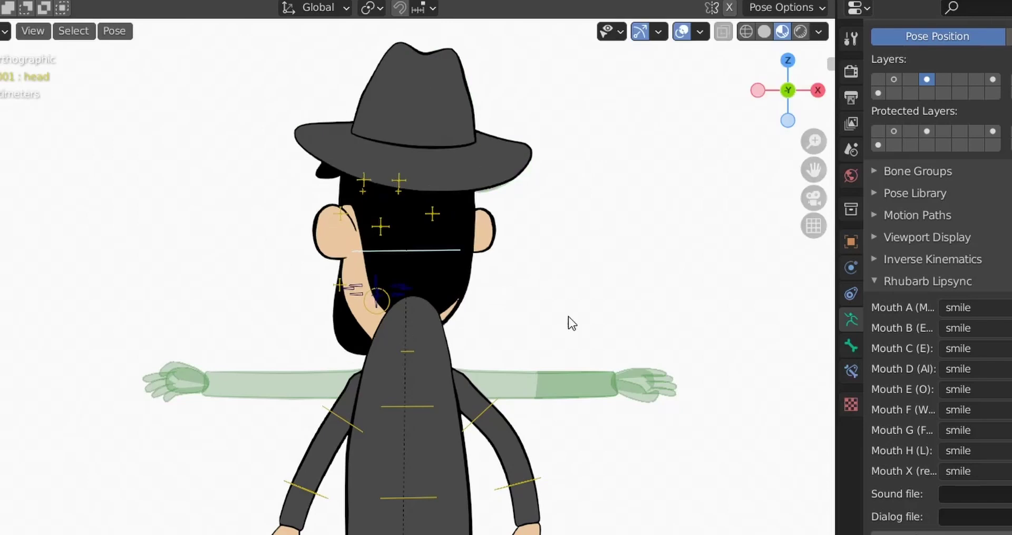
{"action": "left_click", "coordinate": [423, 496]}
{"action": "key", "text": "r"}
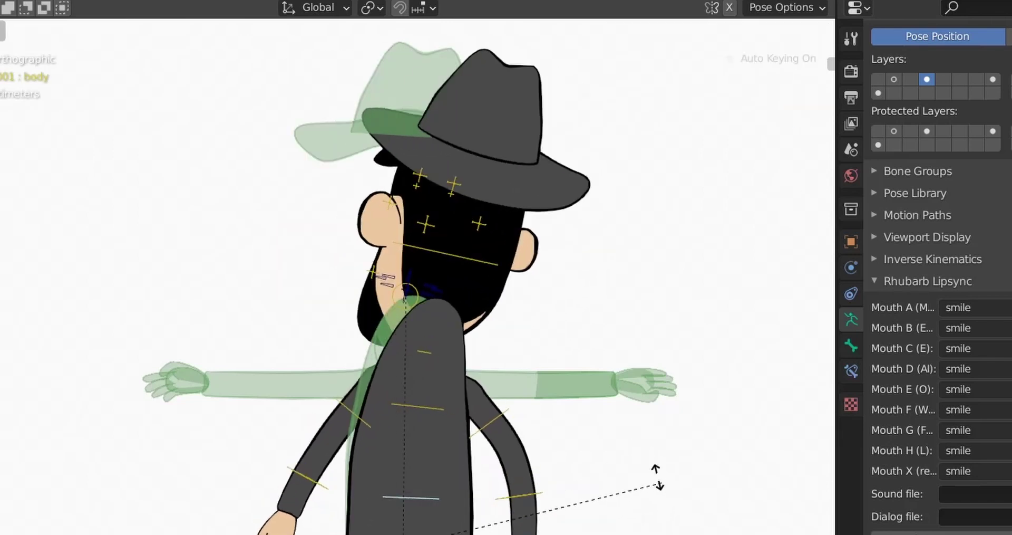
{"action": "right_click", "coordinate": [650, 483]}
{"action": "scroll", "coordinate": [644, 496], "scroll_direction": "down", "scroll_amount": 3}
{"action": "middle_click_drag", "start_coordinate": [607, 533], "coordinate": [621, 486], "text": "shift"}
{"action": "scroll", "coordinate": [588, 529], "scroll_direction": "up", "scroll_amount": 1}
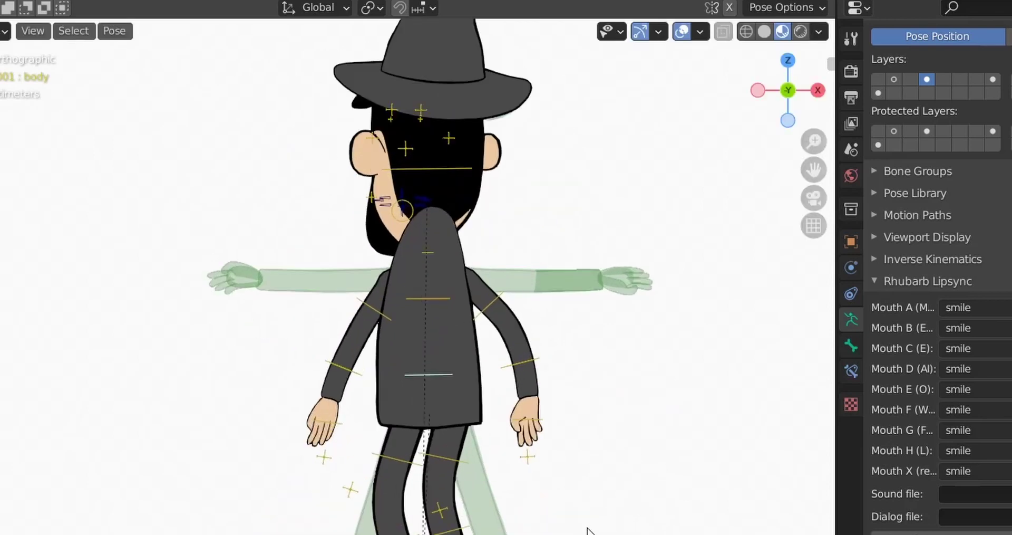